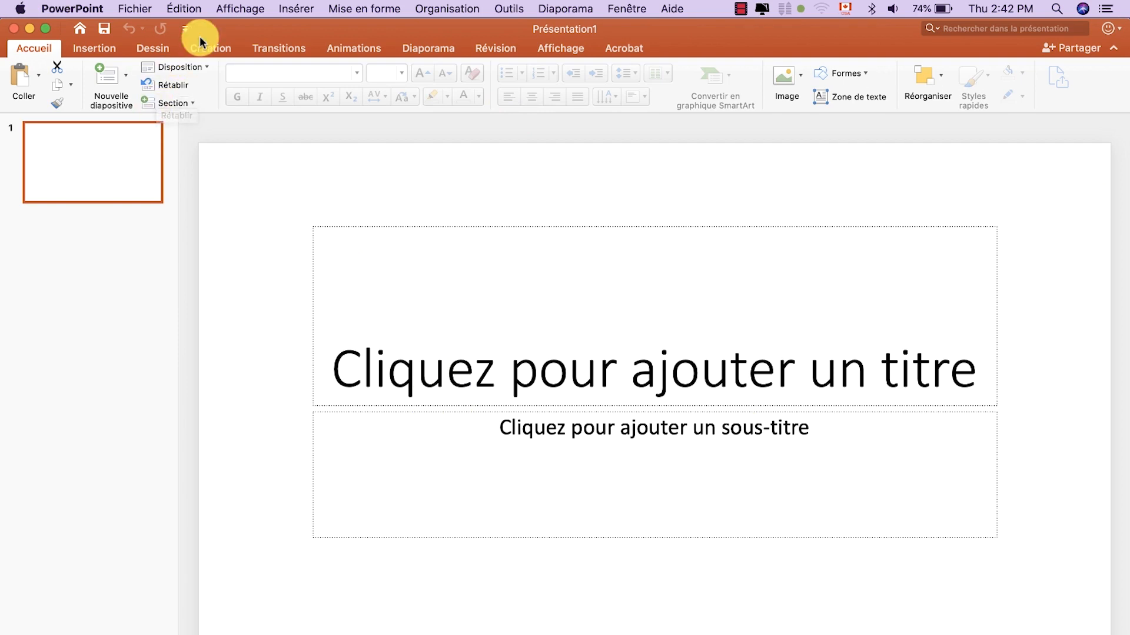
Save the presentation under the name "stories animées"
{"action": "left_click", "coordinate": [135, 8]}
{"action": "left_click", "coordinate": [152, 131]}
{"action": "type", "text": "stories animées"}
{"action": "key", "text": "Return"}
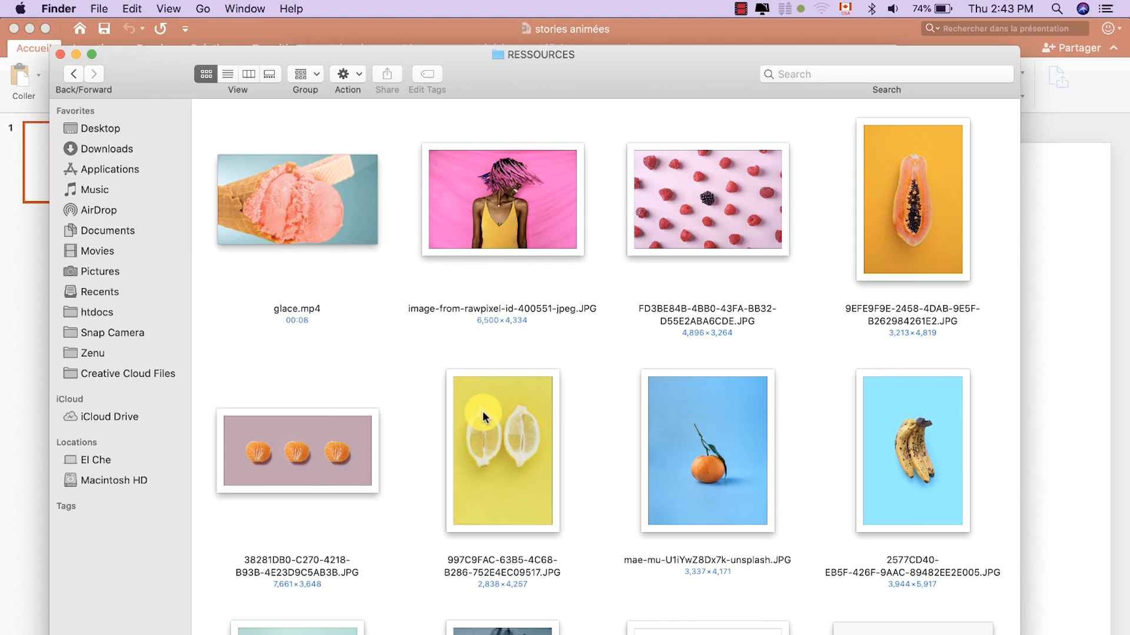
Look through the images, video, GIF and sound files in the RESSOURCES folder in Finder
{"action": "mouse_move", "coordinate": [357, 234]}
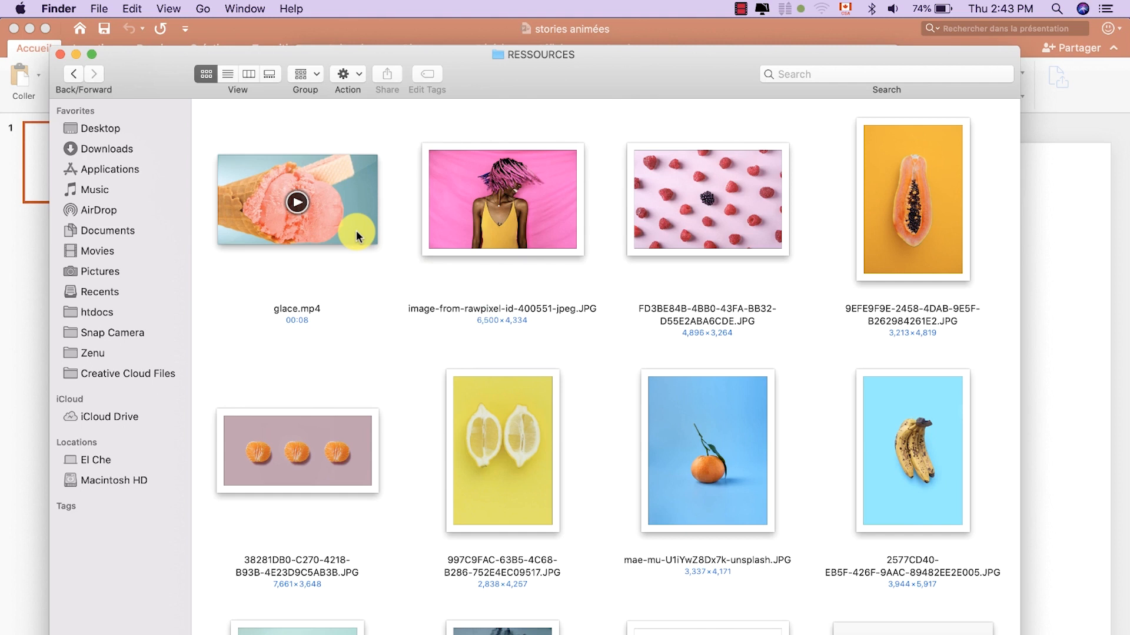
{"action": "scroll", "coordinate": [355, 232], "scroll_direction": "down", "scroll_amount": 3}
{"action": "scroll", "coordinate": [725, 397], "scroll_direction": "down", "scroll_amount": 5}
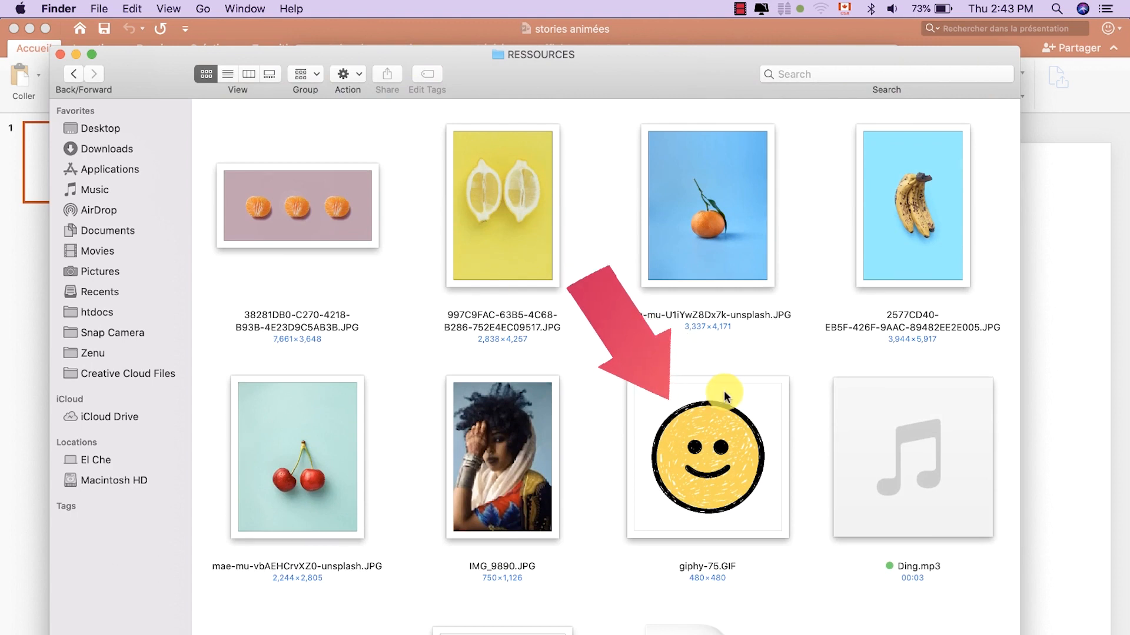
{"action": "scroll", "coordinate": [725, 398], "scroll_direction": "down", "scroll_amount": 5}
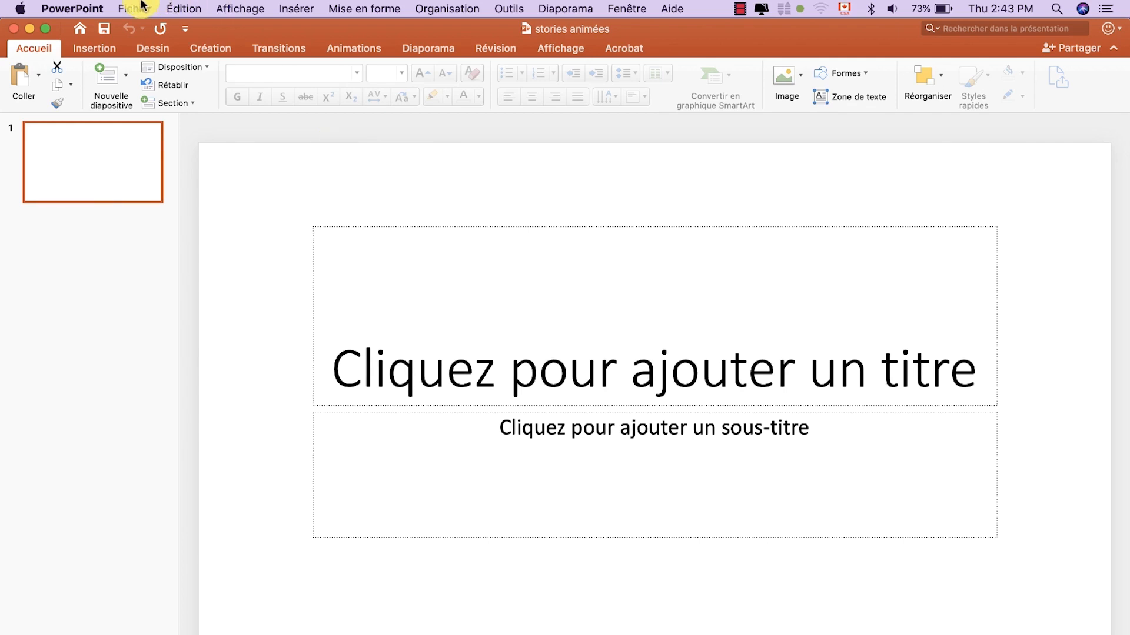
Change the slides to portrait orientation, 19,05 cm wide by 33,87 cm high, scaling the content up
{"action": "left_click", "coordinate": [145, 7]}
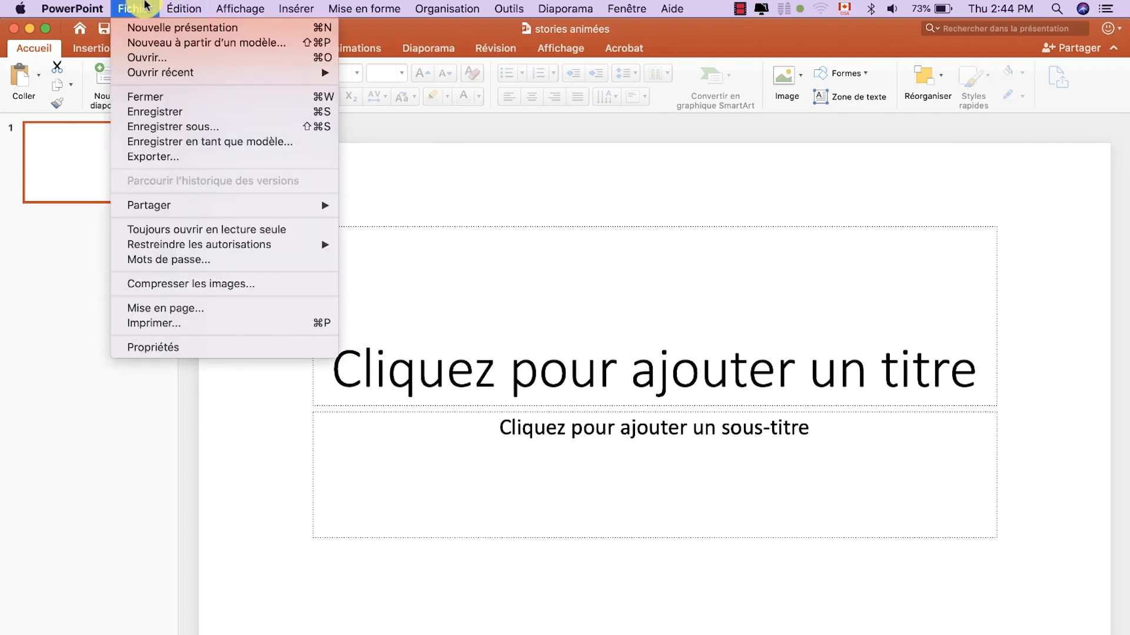
{"action": "left_click", "coordinate": [173, 308]}
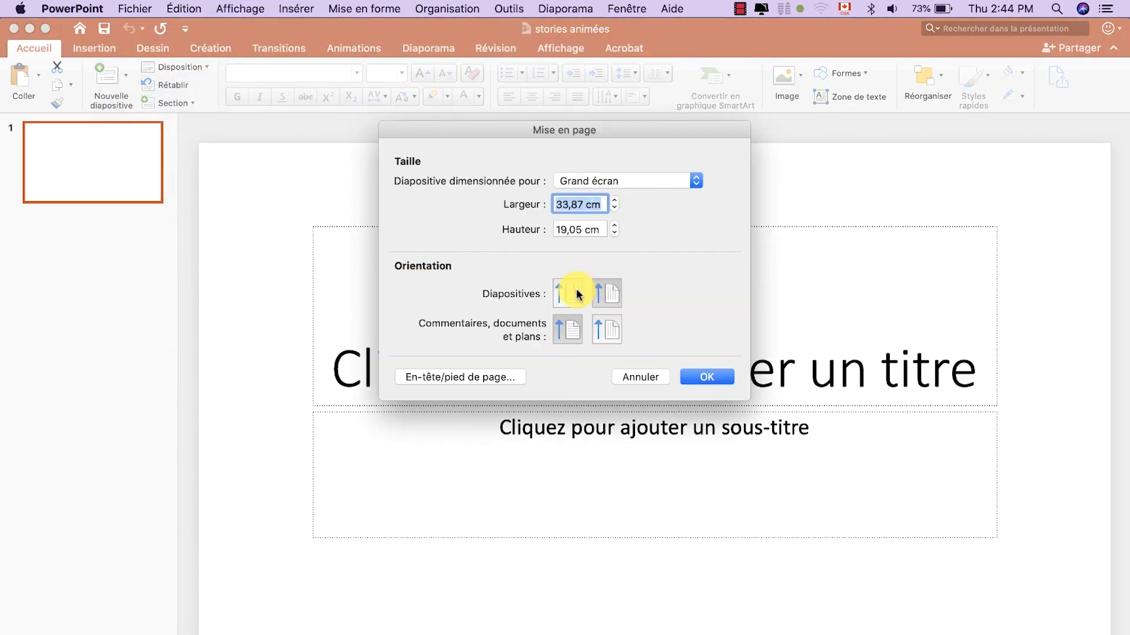
{"action": "left_click", "coordinate": [558, 300]}
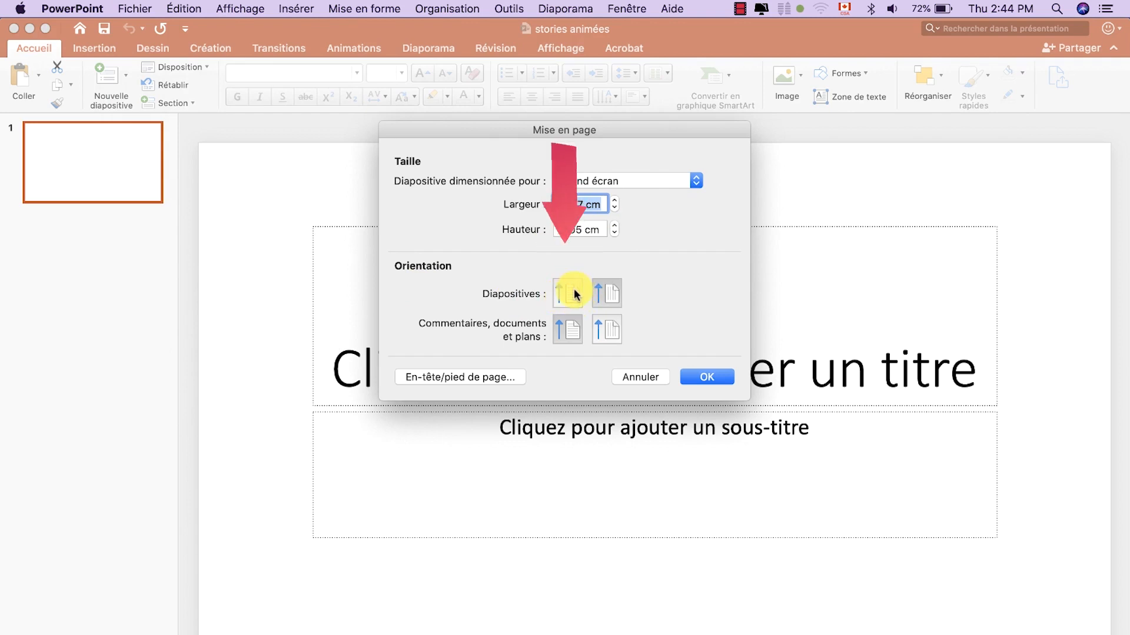
{"action": "left_click", "coordinate": [575, 293]}
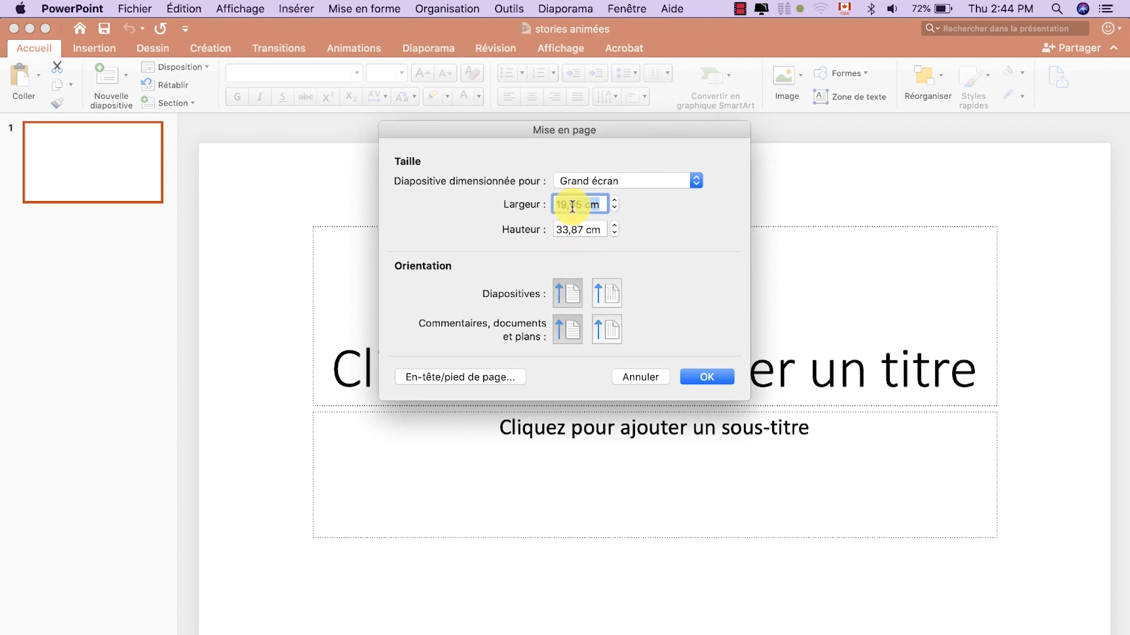
{"action": "left_click", "coordinate": [714, 379]}
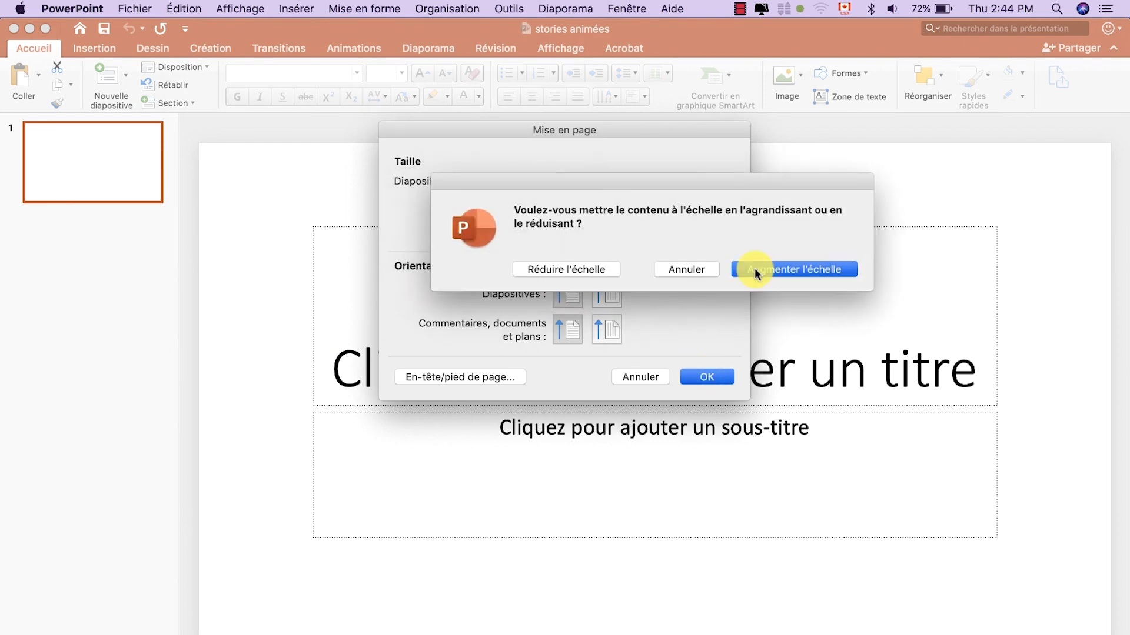
{"action": "left_click", "coordinate": [751, 264]}
Delete the subtitle and title placeholders from the slide
{"action": "left_click", "coordinate": [745, 412]}
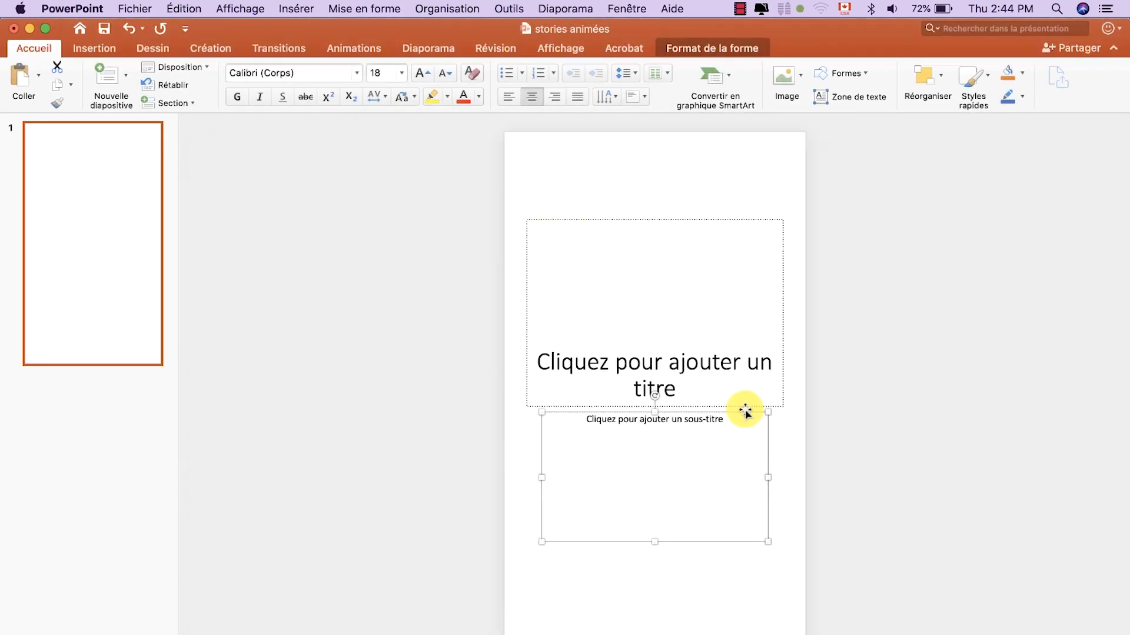
{"action": "key", "text": "BackSpace"}
{"action": "left_click", "coordinate": [735, 406]}
{"action": "key", "text": "BackSpace"}
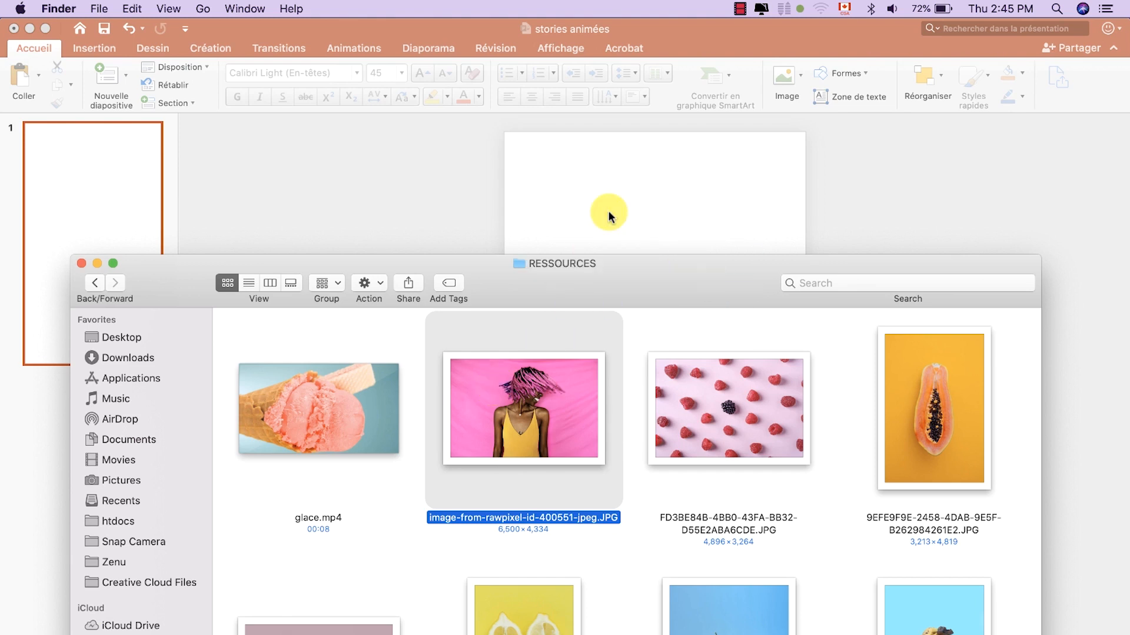
Add image-from-rawpixel-id-400551-jpeg.JPG from the RESSOURCES folder to the slide, enlarged proportionally to 33,87 × 50,8 cm and shifted slightly right
{"action": "left_click_drag", "start_coordinate": [524, 408], "coordinate": [609, 212]}
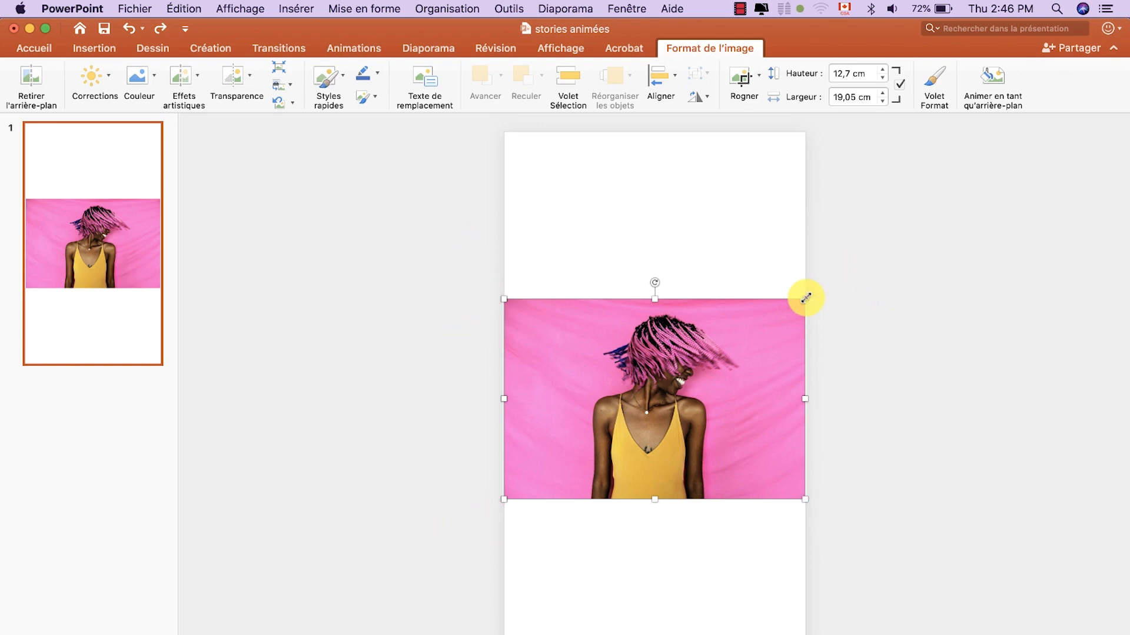
{"action": "left_click_drag", "start_coordinate": [806, 298], "coordinate": [938, 134]}
{"action": "left_click_drag", "start_coordinate": [503, 499], "coordinate": [333, 633]}
{"action": "left_click_drag", "start_coordinate": [653, 131], "coordinate": [647, 251]}
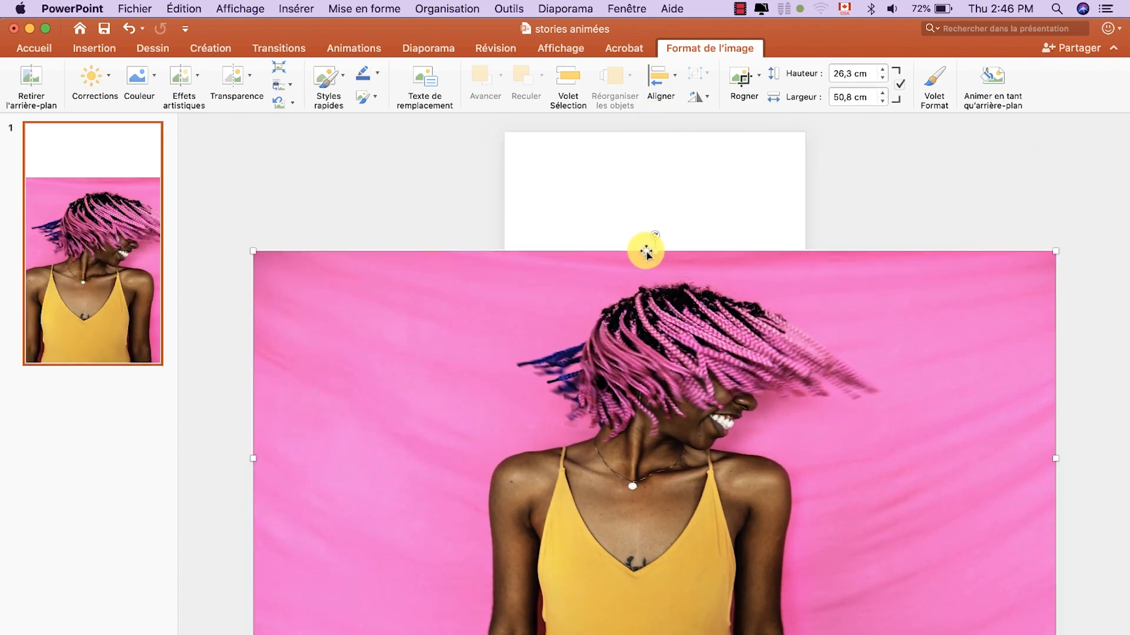
{"action": "key", "text": "super+z"}
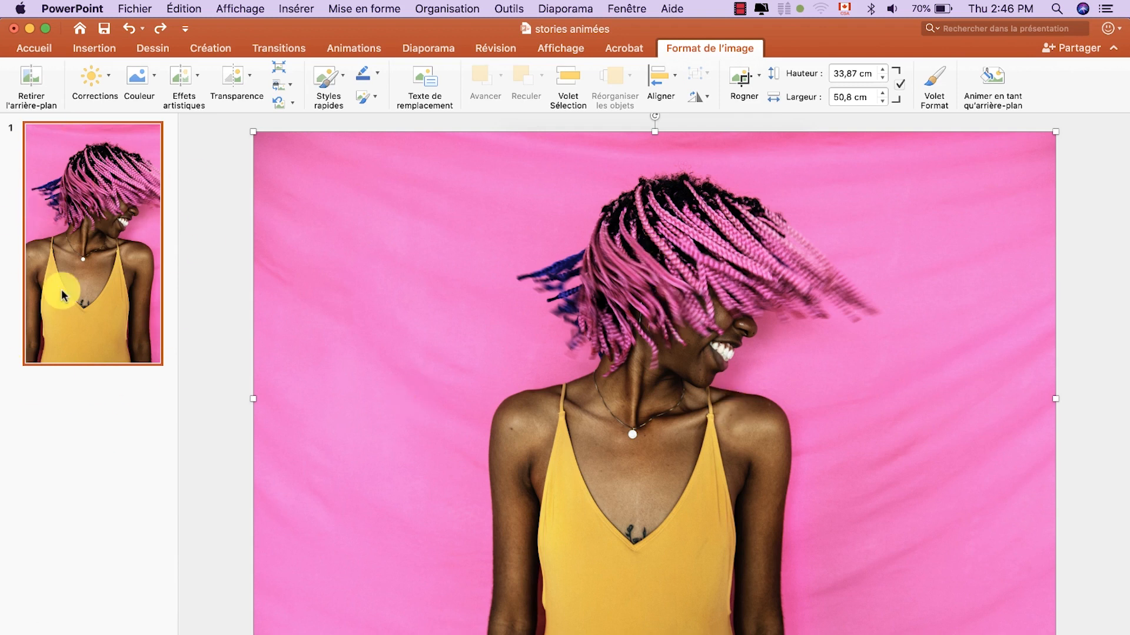
{"action": "left_click_drag", "start_coordinate": [562, 349], "coordinate": [604, 345]}
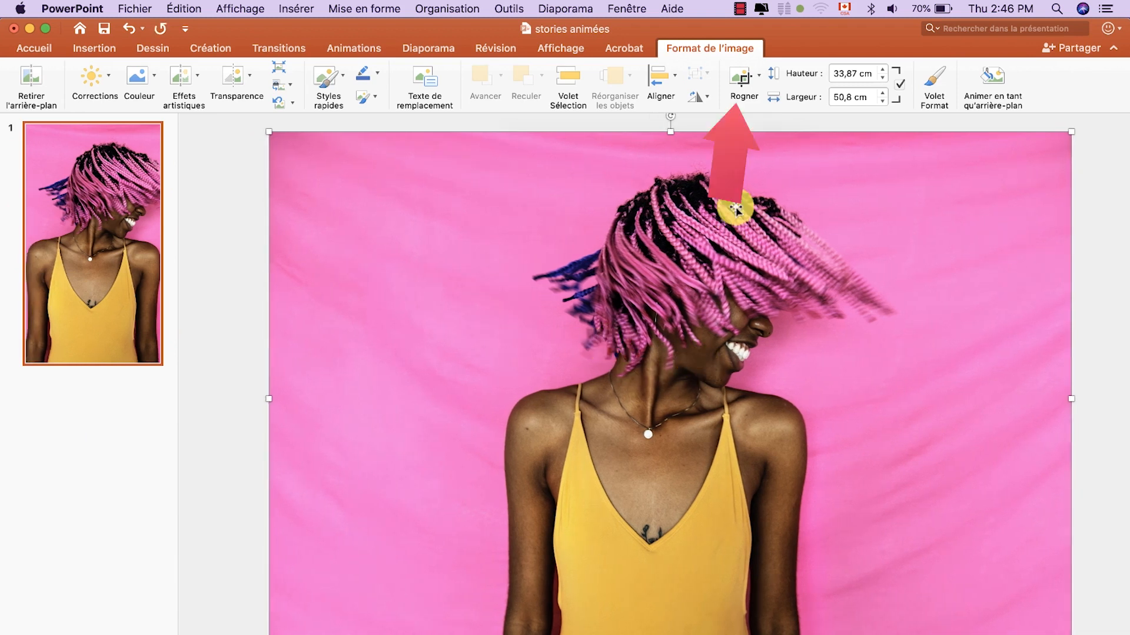
Crop both sides of the photo to the slide edges, leaving a width of 19,05 cm
{"action": "left_click", "coordinate": [743, 88]}
{"action": "left_click_drag", "start_coordinate": [1070, 399], "coordinate": [810, 406]}
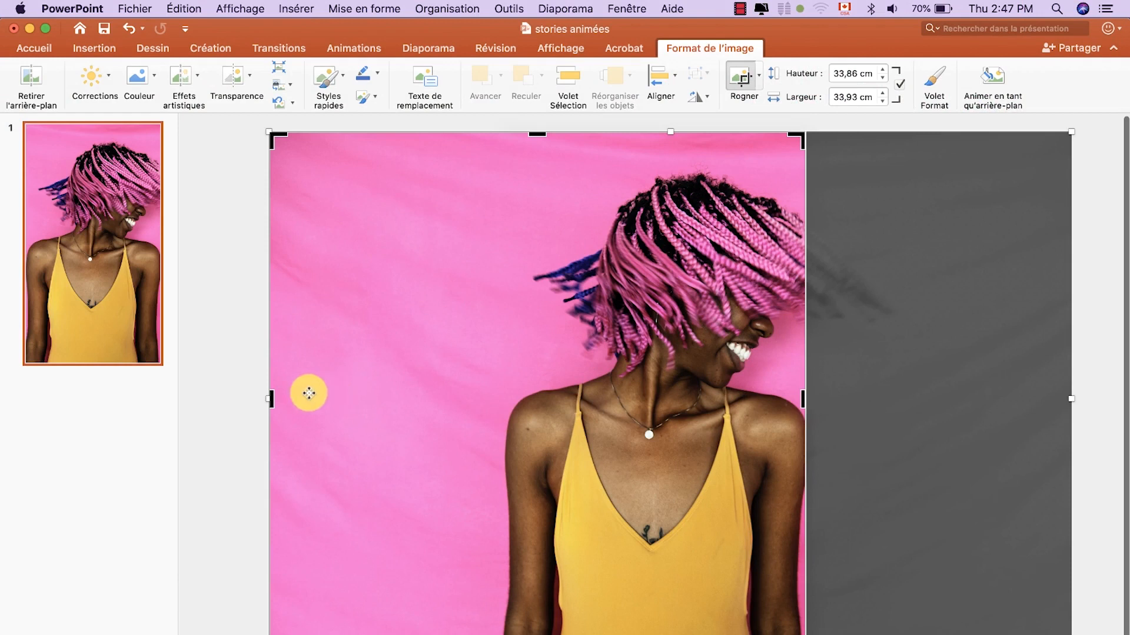
{"action": "left_click_drag", "start_coordinate": [271, 402], "coordinate": [501, 408]}
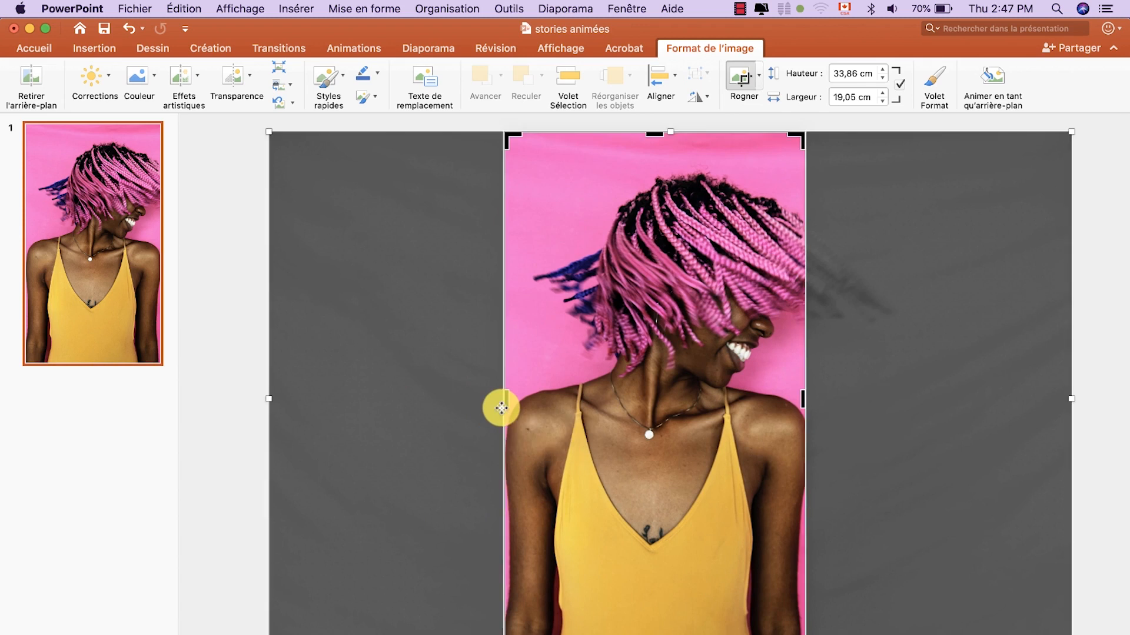
{"action": "left_click", "coordinate": [742, 74]}
{"action": "left_click", "coordinate": [1065, 176]}
{"action": "left_click", "coordinate": [696, 282]}
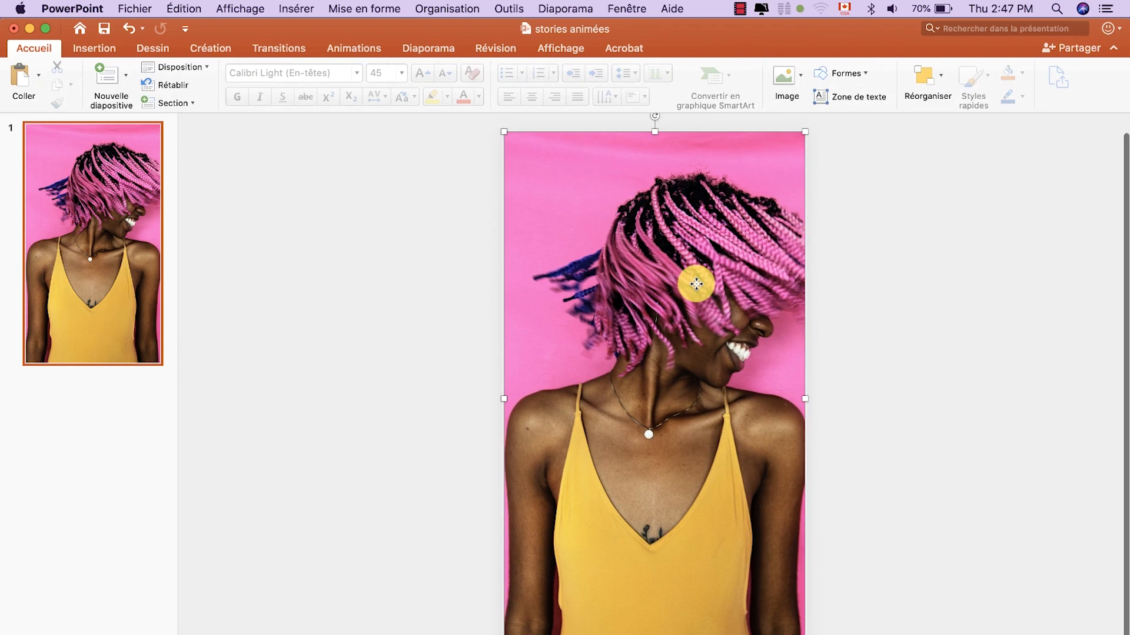
{"action": "left_click", "coordinate": [865, 269]}
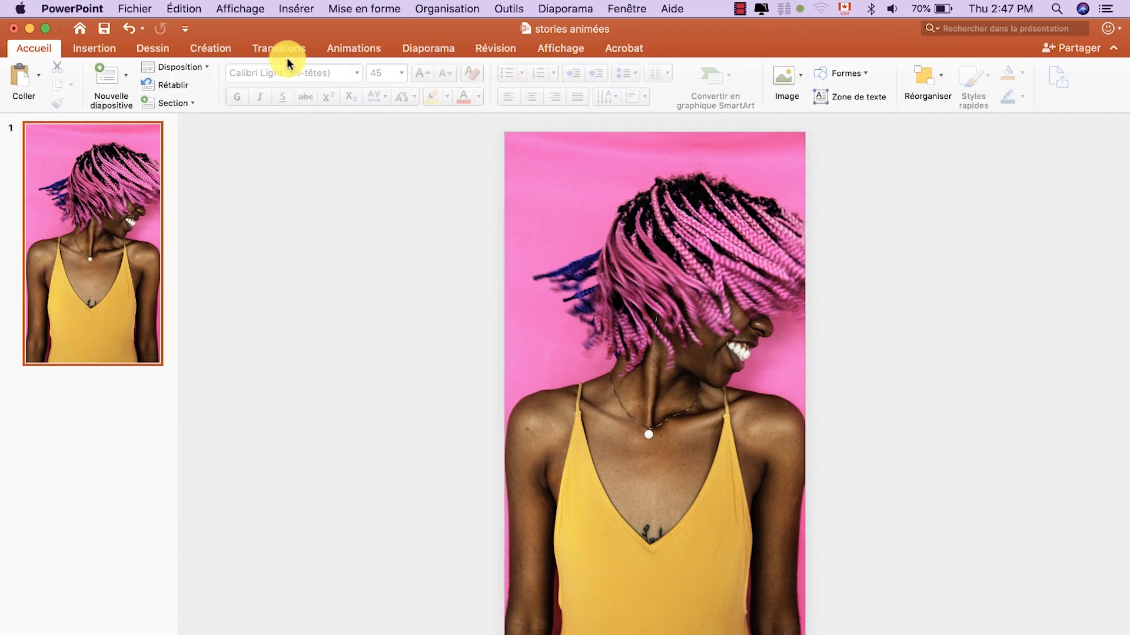
Draw a horizontal rounded rectangle about 13,65 × 2,13 cm across the woman's chest
{"action": "left_click", "coordinate": [97, 47]}
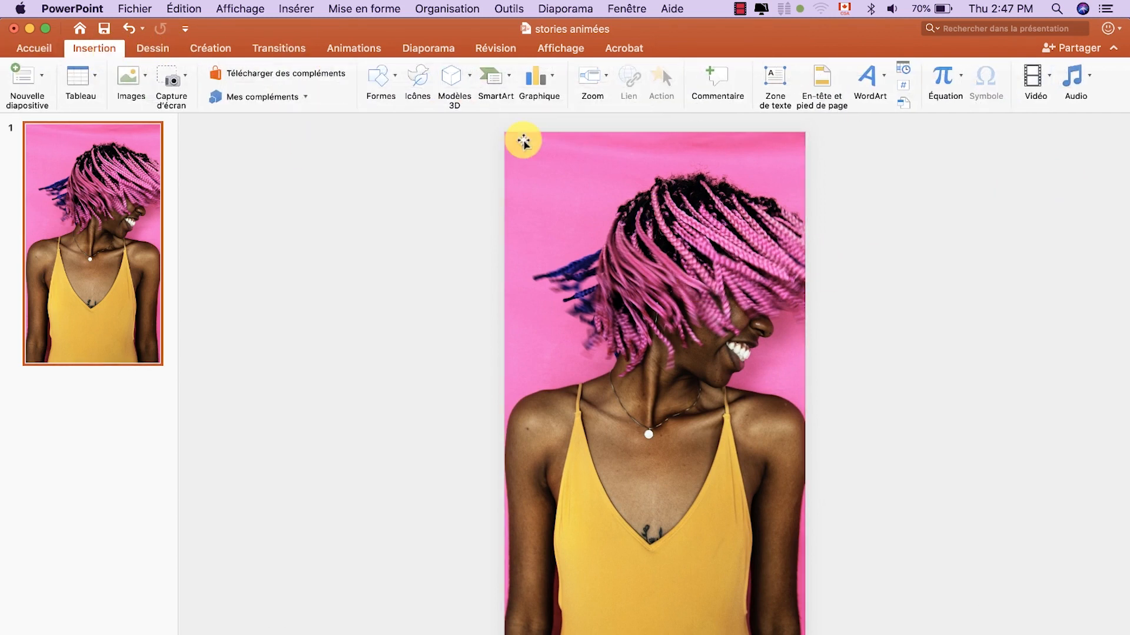
{"action": "left_click", "coordinate": [388, 84]}
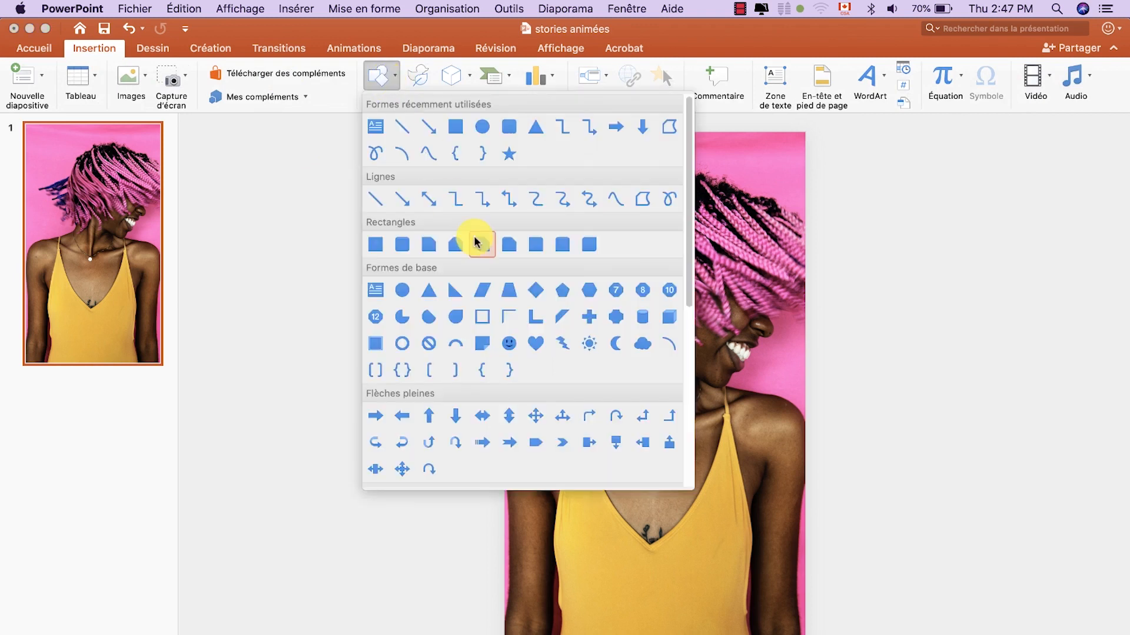
{"action": "left_click", "coordinate": [505, 133]}
{"action": "left_click_drag", "start_coordinate": [564, 450], "coordinate": [766, 482]}
{"action": "left_click_drag", "start_coordinate": [563, 466], "coordinate": [550, 464]}
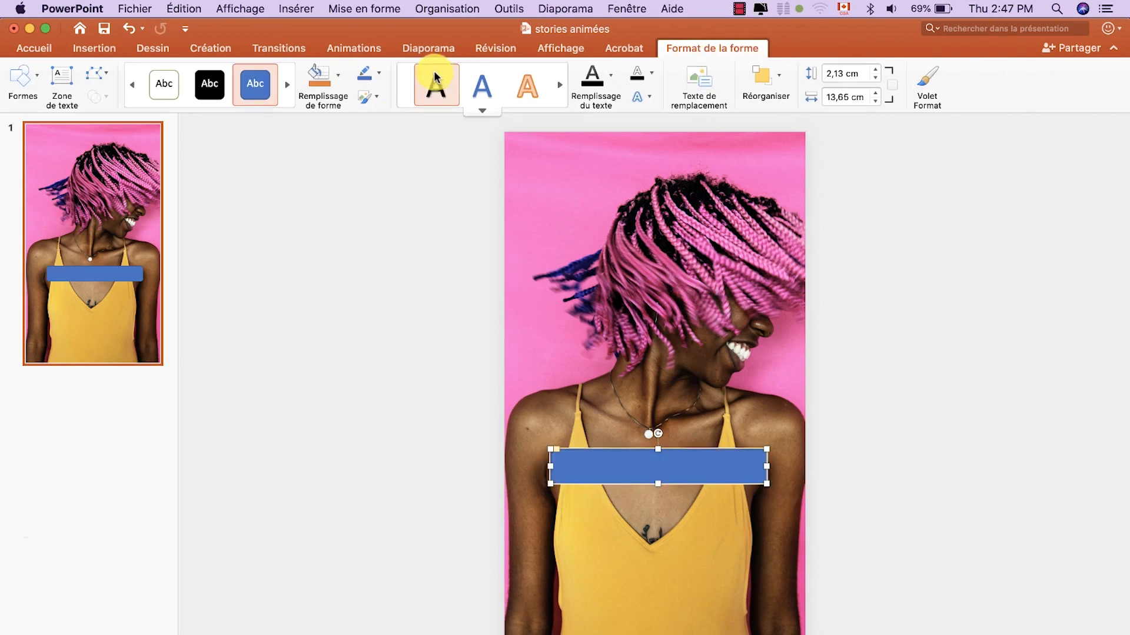
Remove the rounded rectangle's outline and fill it with white
{"action": "left_click", "coordinate": [375, 76]}
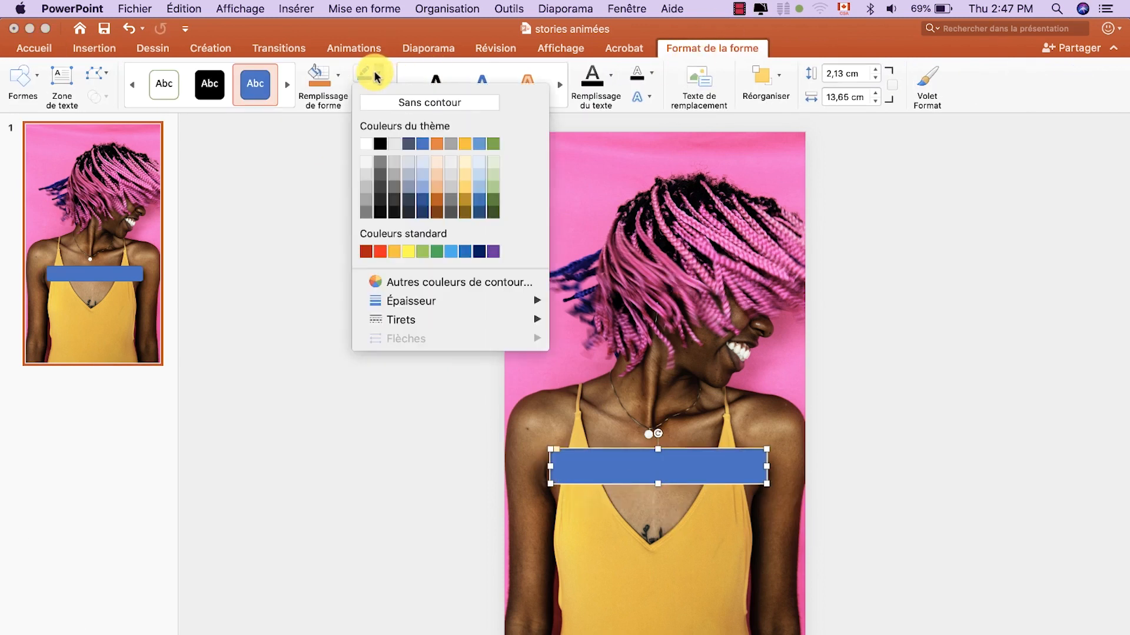
{"action": "left_click", "coordinate": [389, 102]}
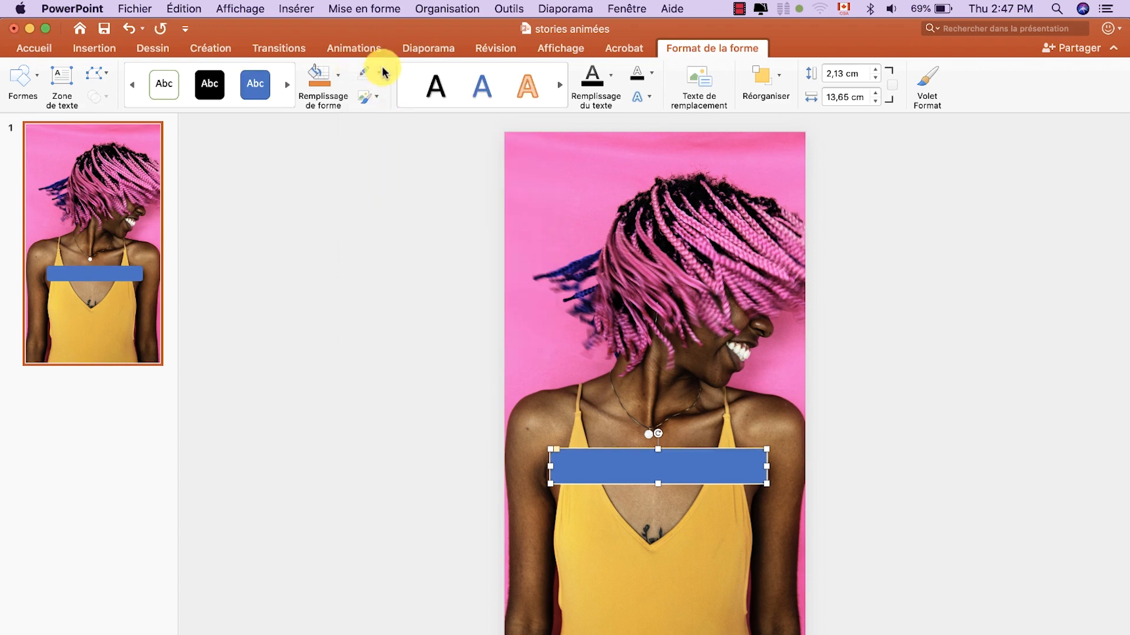
{"action": "left_click", "coordinate": [344, 76]}
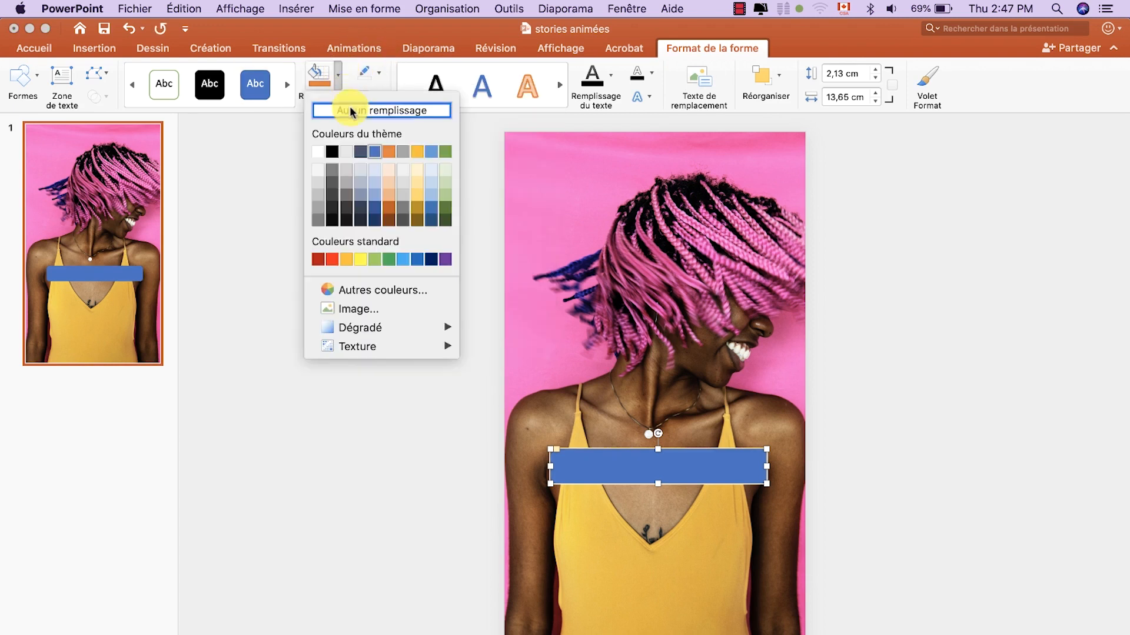
{"action": "left_click", "coordinate": [316, 150]}
{"action": "left_click", "coordinate": [368, 294]}
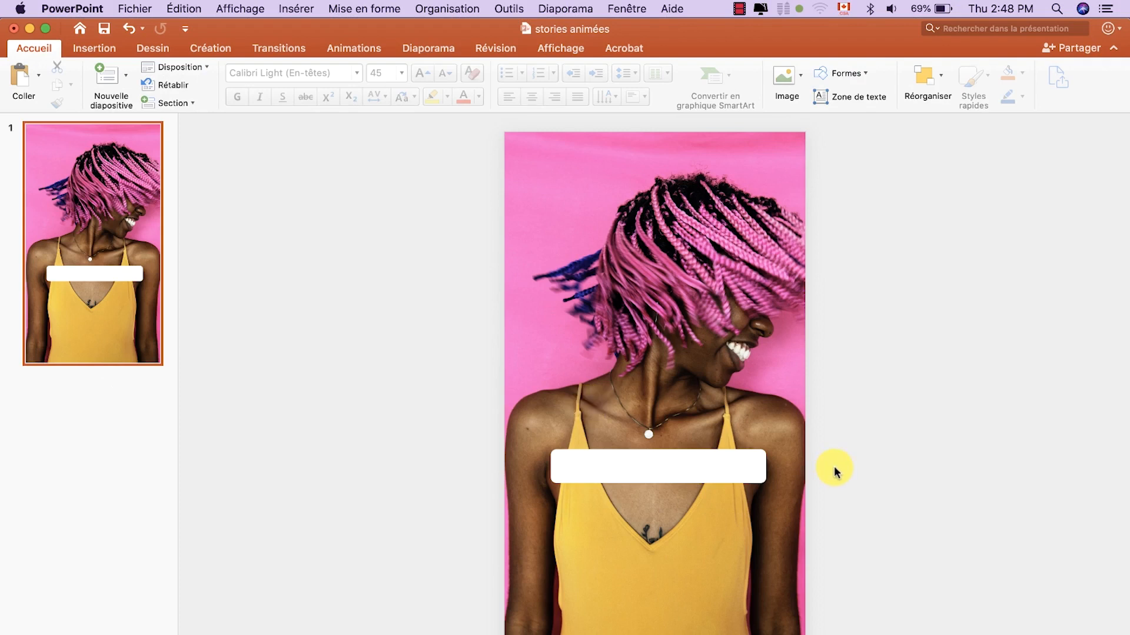
Paste the copied magnifying glass icon and position it inside the right end of the white bar
{"action": "key", "text": "super+v"}
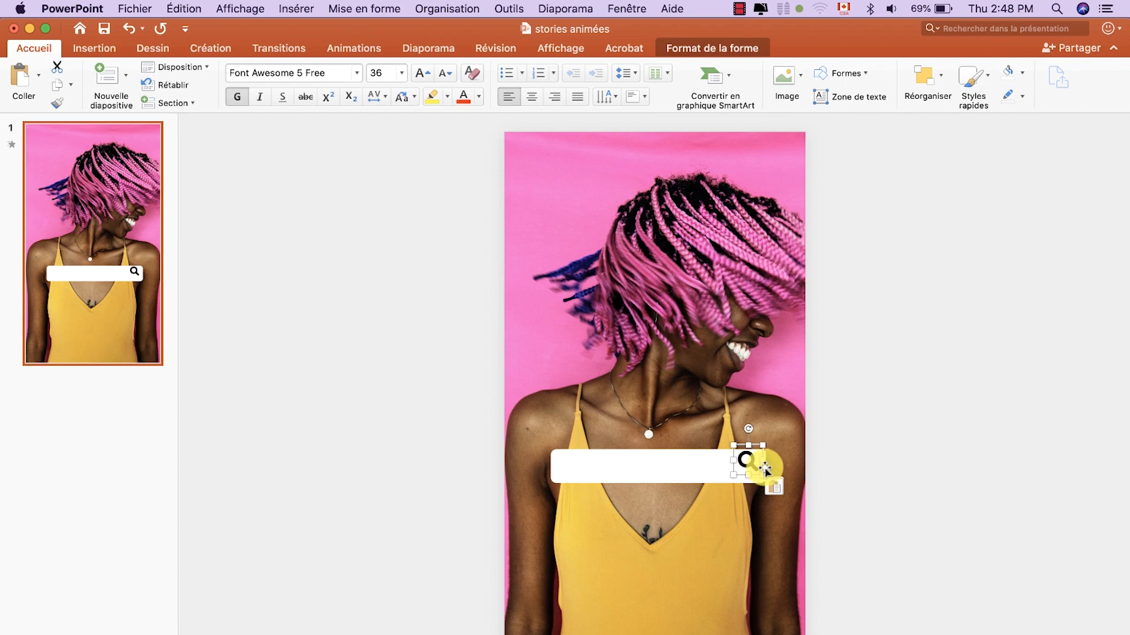
{"action": "left_click_drag", "start_coordinate": [754, 449], "coordinate": [749, 451]}
{"action": "left_click", "coordinate": [951, 479]}
Add a text box inside the white bar reading "Comment devenir heureux?"
{"action": "left_click", "coordinate": [829, 98]}
{"action": "left_click_drag", "start_coordinate": [567, 461], "coordinate": [725, 471]}
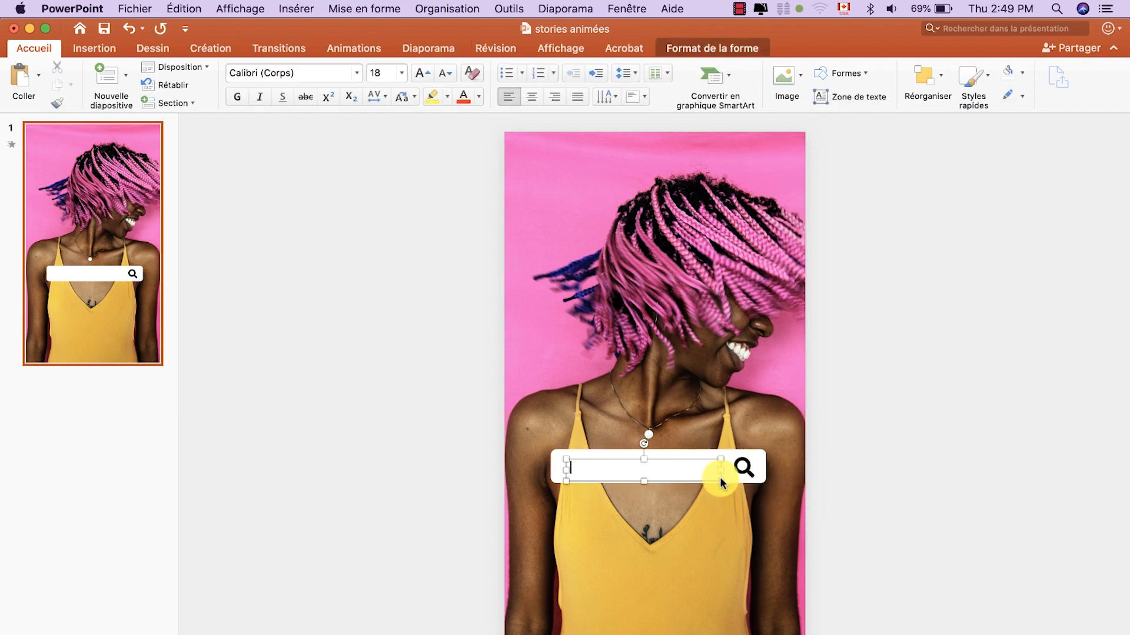
{"action": "type", "text": "Comment devenir heureux?"}
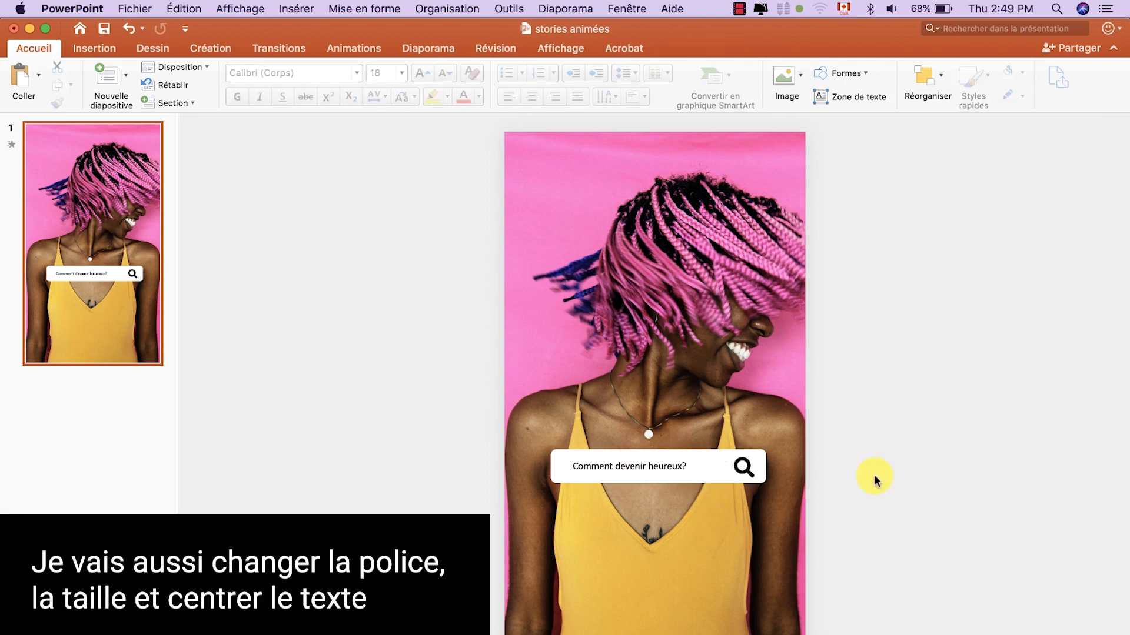
Change the font of the "Comment devenir heureux?" text to Heebo
{"action": "left_click", "coordinate": [672, 468]}
{"action": "left_click", "coordinate": [420, 73]}
{"action": "left_click", "coordinate": [420, 78]}
{"action": "left_click", "coordinate": [698, 469]}
{"action": "key", "text": "super+a"}
{"action": "left_click", "coordinate": [702, 469]}
{"action": "key", "text": "super+a"}
{"action": "left_click", "coordinate": [315, 73]}
{"action": "type", "text": "Heebo"}
{"action": "key", "text": "Return"}
Set the question text to size 20 and nudge its text box slightly left within the white bar
{"action": "left_click", "coordinate": [383, 73]}
{"action": "type", "text": "20"}
{"action": "key", "text": "Return"}
{"action": "left_click", "coordinate": [894, 453]}
{"action": "left_click", "coordinate": [693, 469]}
{"action": "left_click_drag", "start_coordinate": [664, 459], "coordinate": [657, 460]}
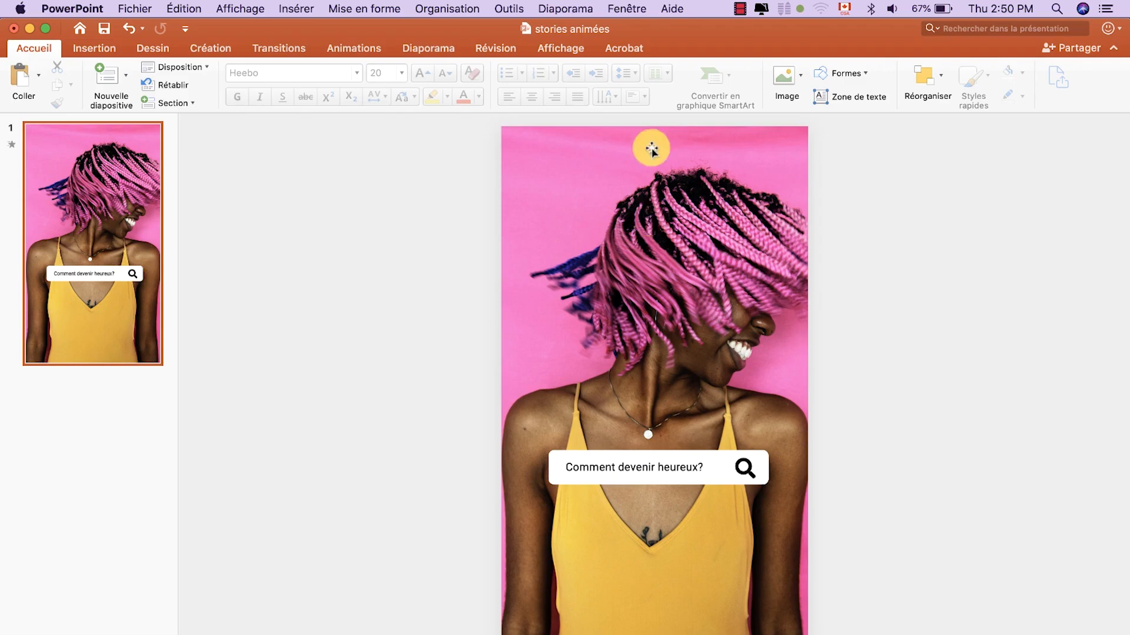
Show the animation pane and browse the entrance, emphasis and exit effects available for the magnifying glass icon
{"action": "left_click", "coordinate": [380, 52]}
{"action": "left_click", "coordinate": [840, 80]}
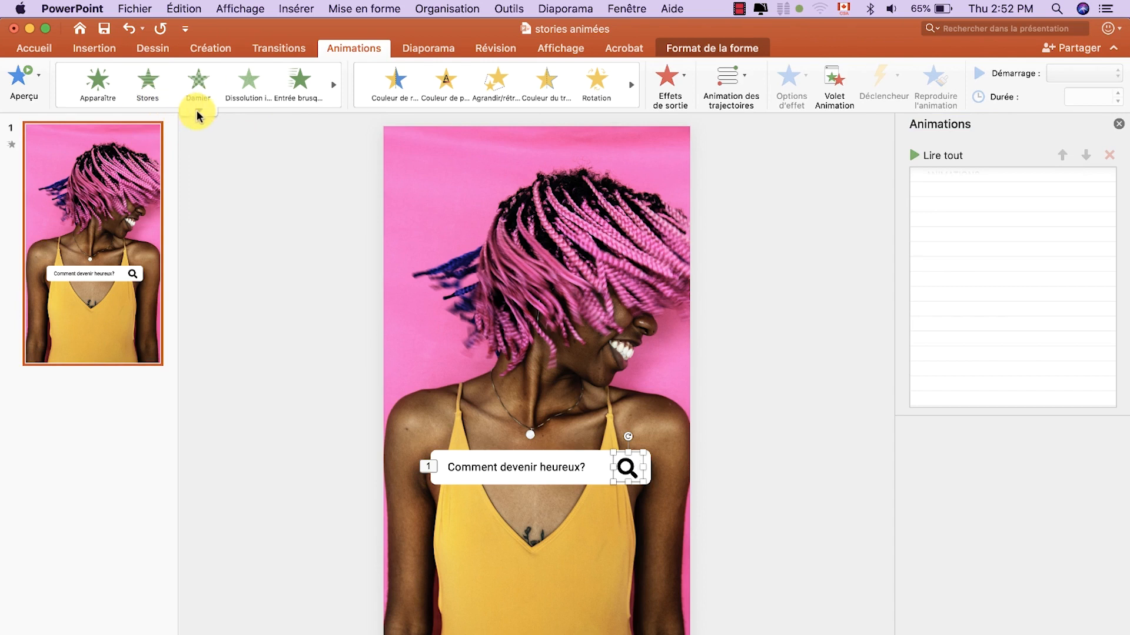
{"action": "left_click", "coordinate": [199, 113]}
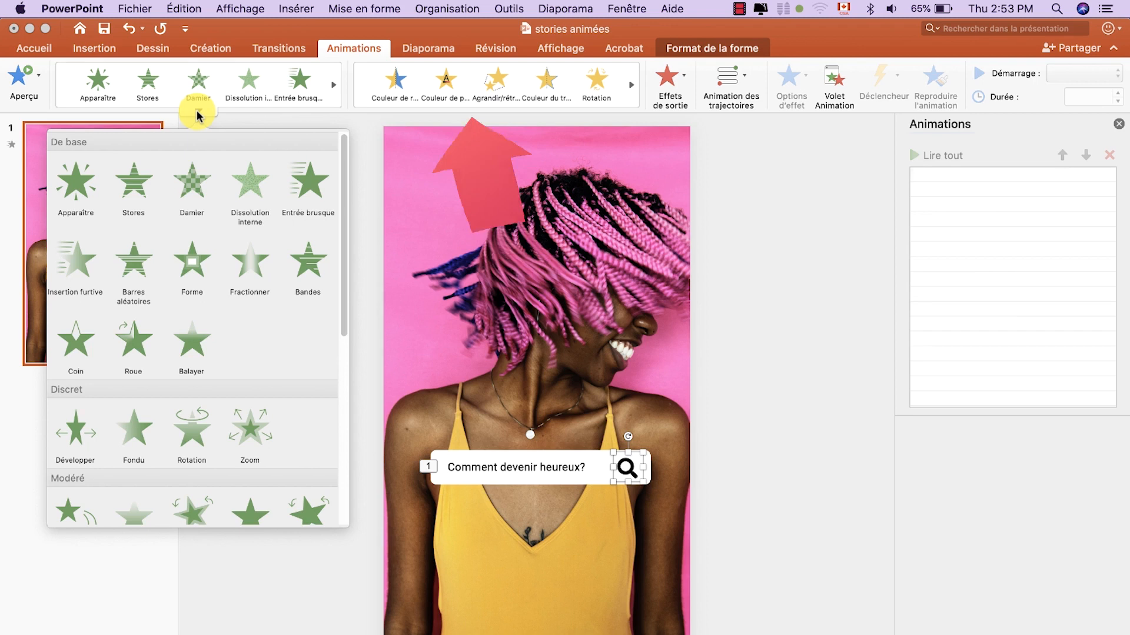
{"action": "left_click", "coordinate": [500, 111]}
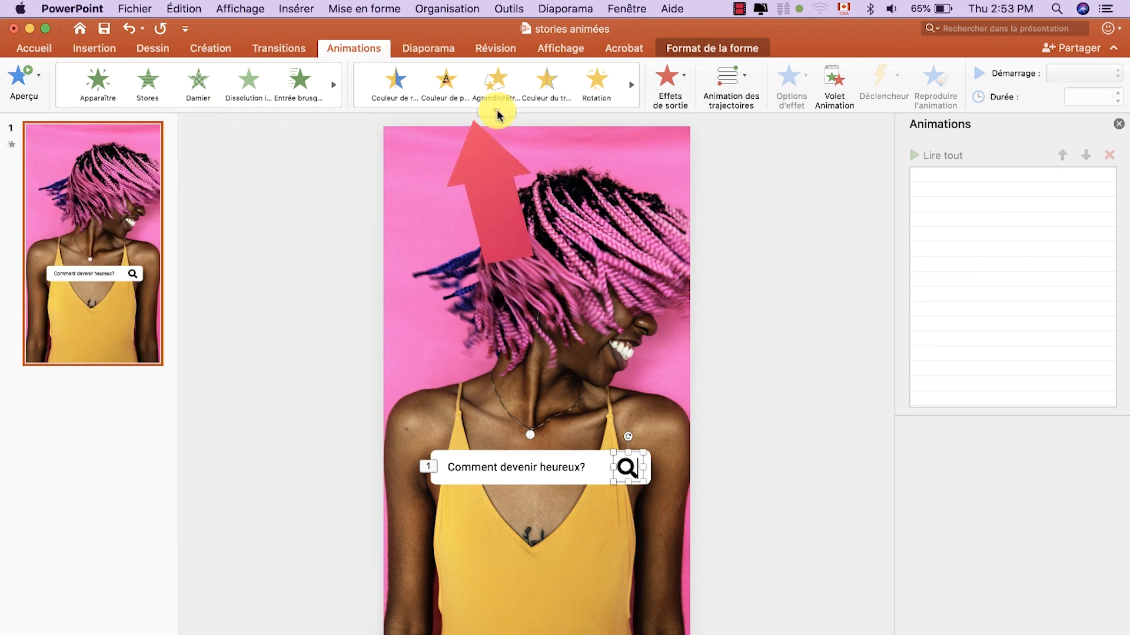
{"action": "left_click", "coordinate": [496, 112]}
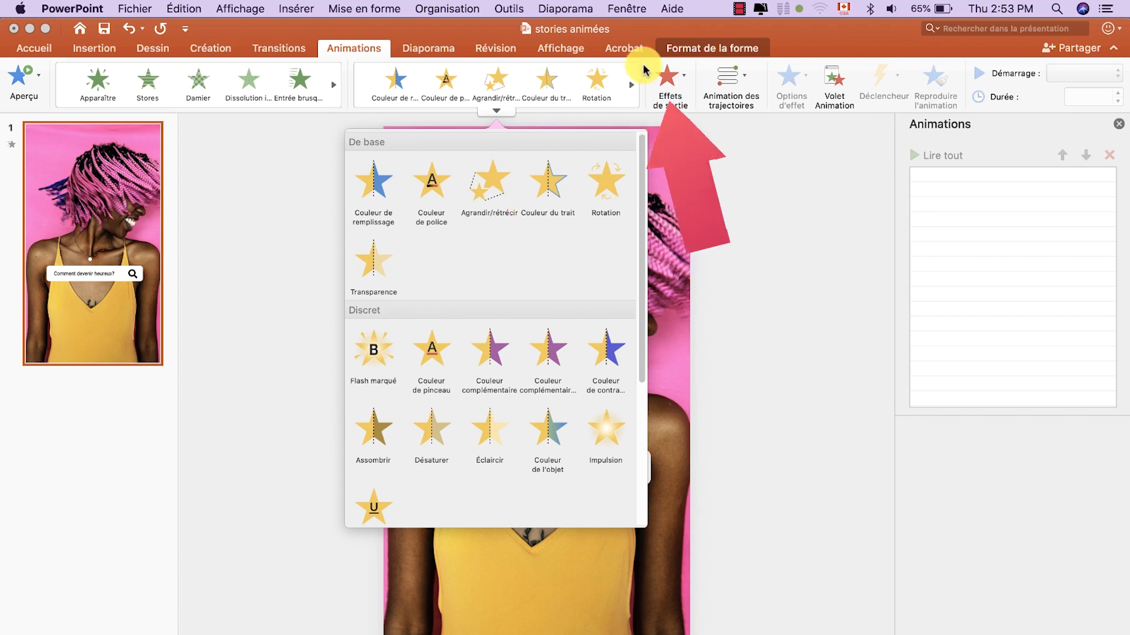
{"action": "left_click", "coordinate": [679, 82]}
{"action": "left_click", "coordinate": [681, 82]}
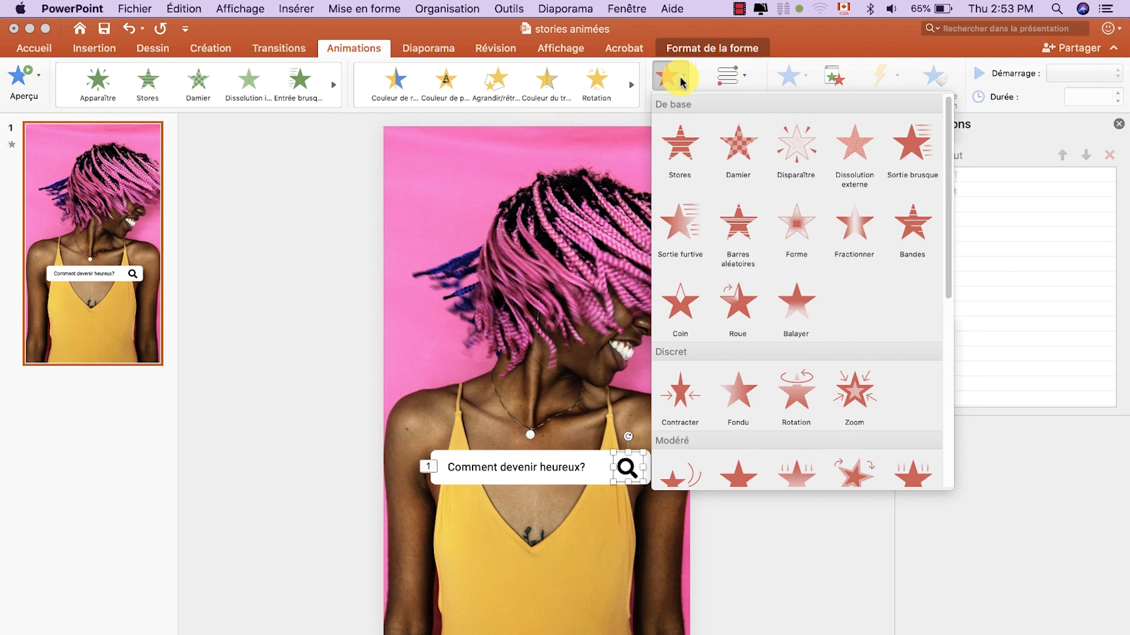
Apply the Apparaître entrance effect to the "Comment devenir heureux?" text box
{"action": "left_click", "coordinate": [681, 83]}
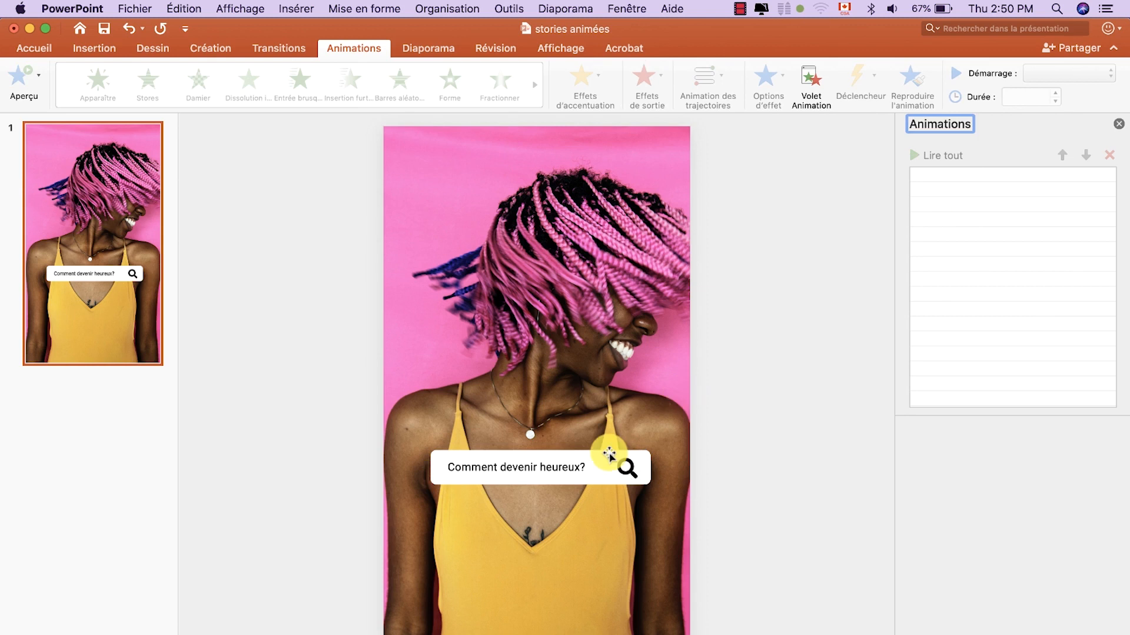
{"action": "left_click", "coordinate": [574, 464]}
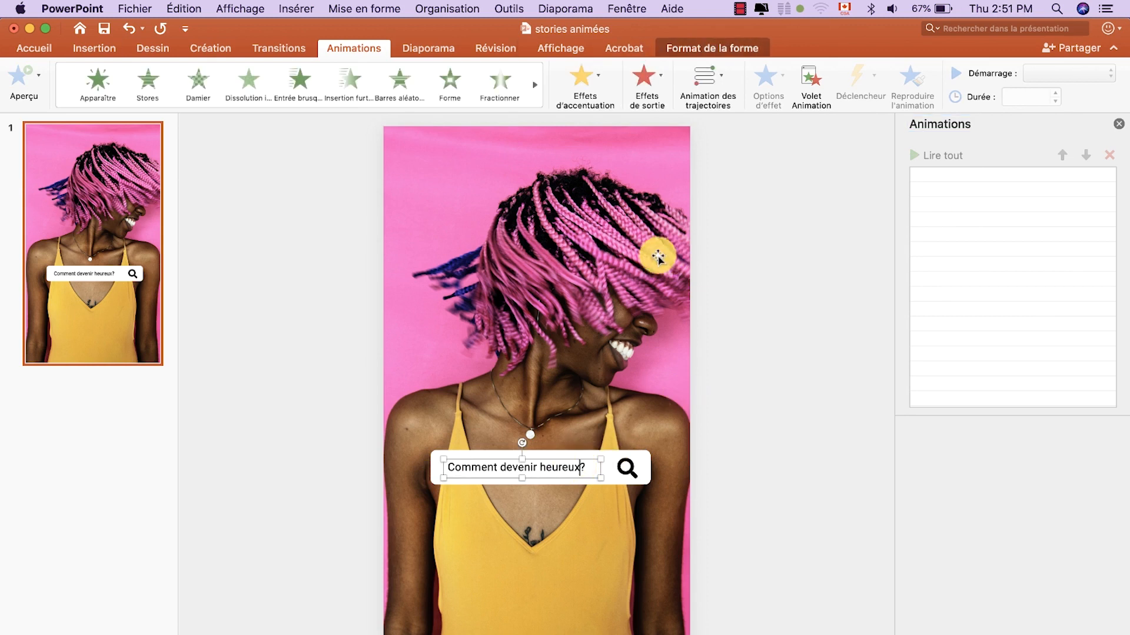
{"action": "left_click", "coordinate": [299, 113]}
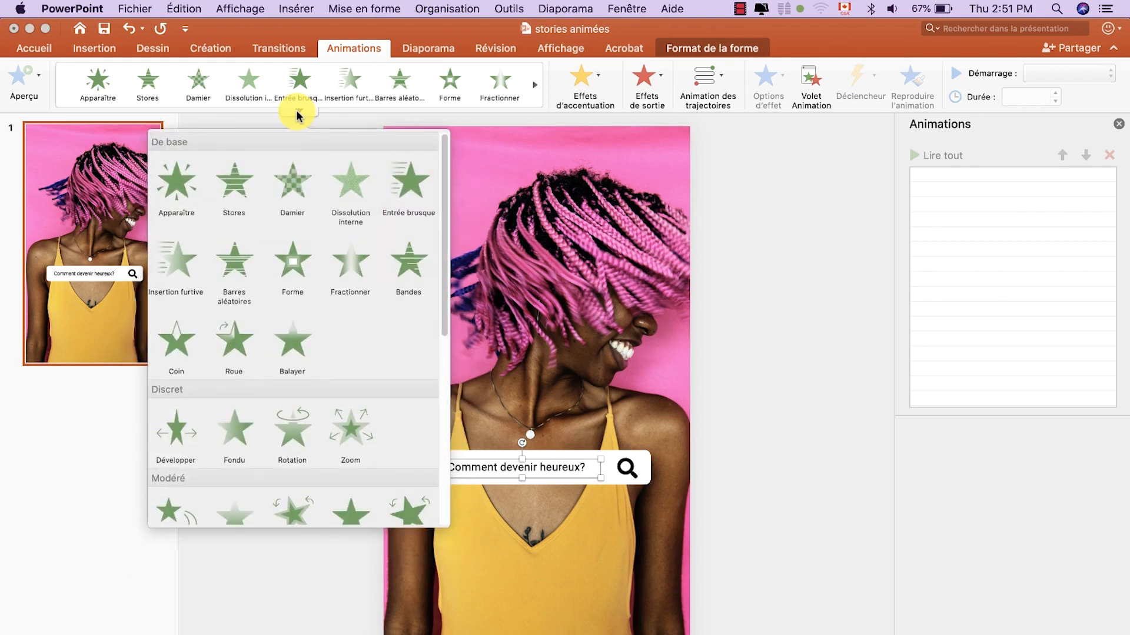
{"action": "left_click", "coordinate": [178, 172]}
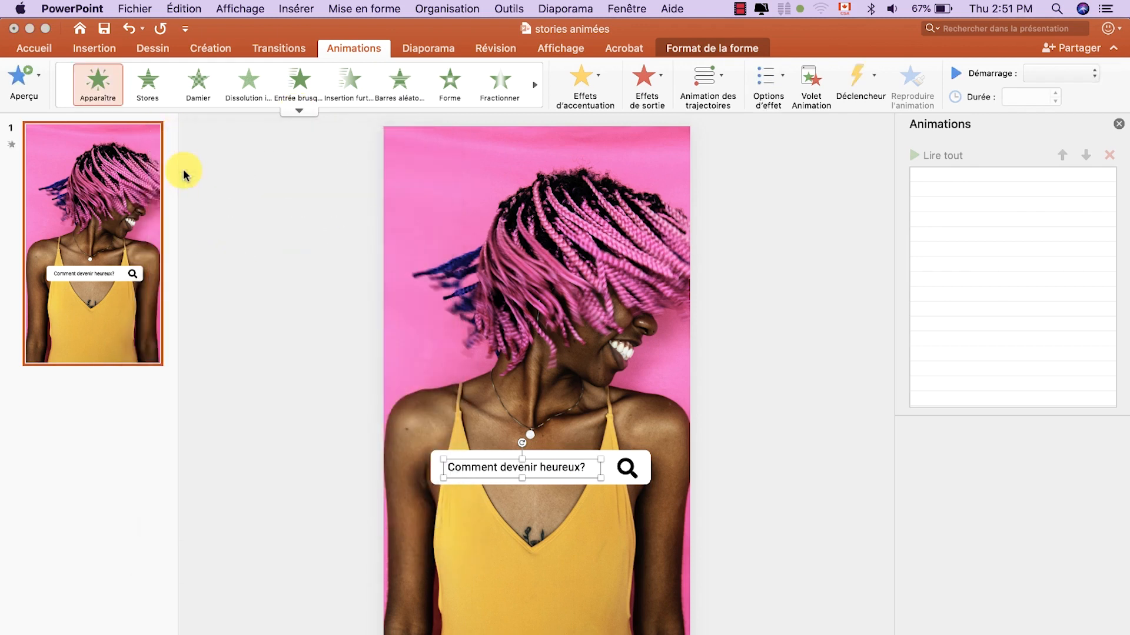
{"action": "left_click", "coordinate": [751, 227]}
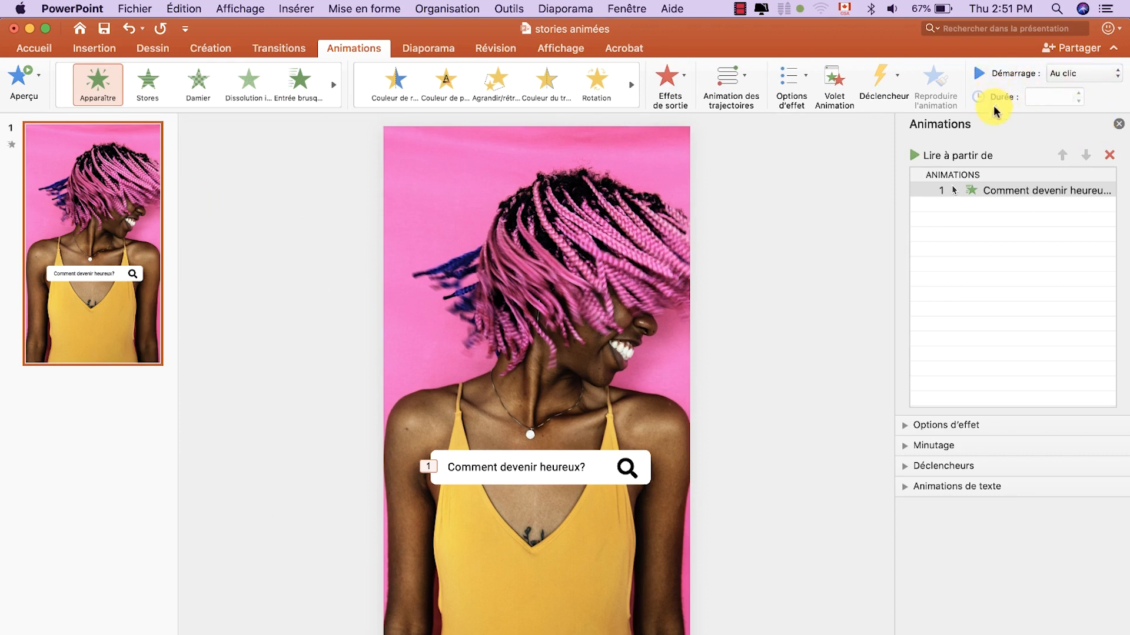
Set the question text's entrance animation to animate Par lettre and preview it
{"action": "left_click", "coordinate": [906, 488]}
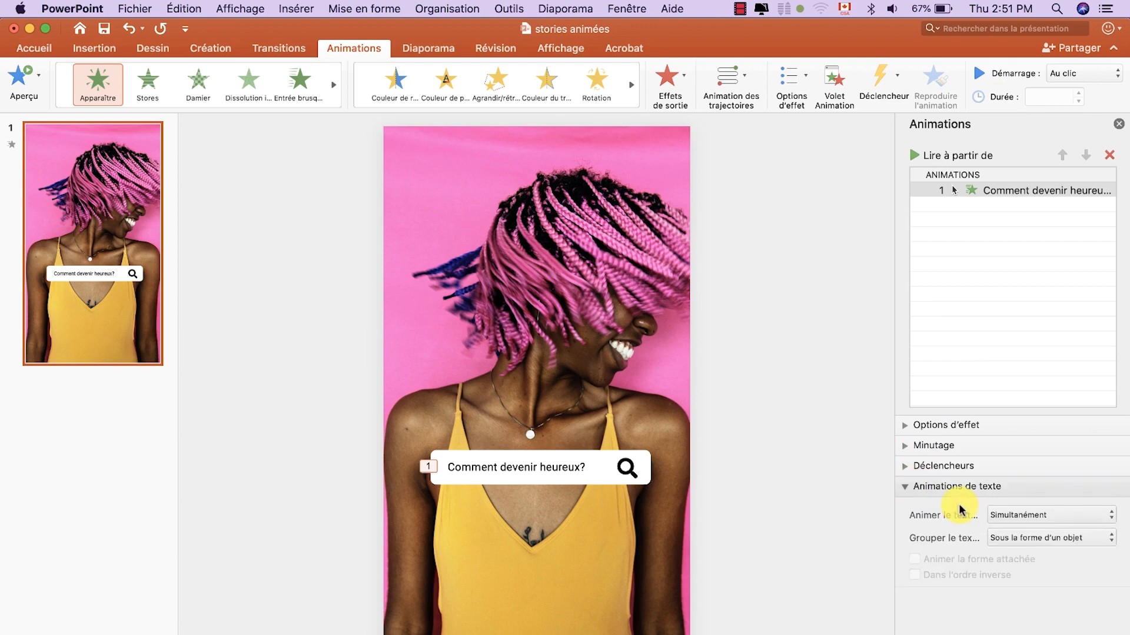
{"action": "left_click", "coordinate": [1008, 517]}
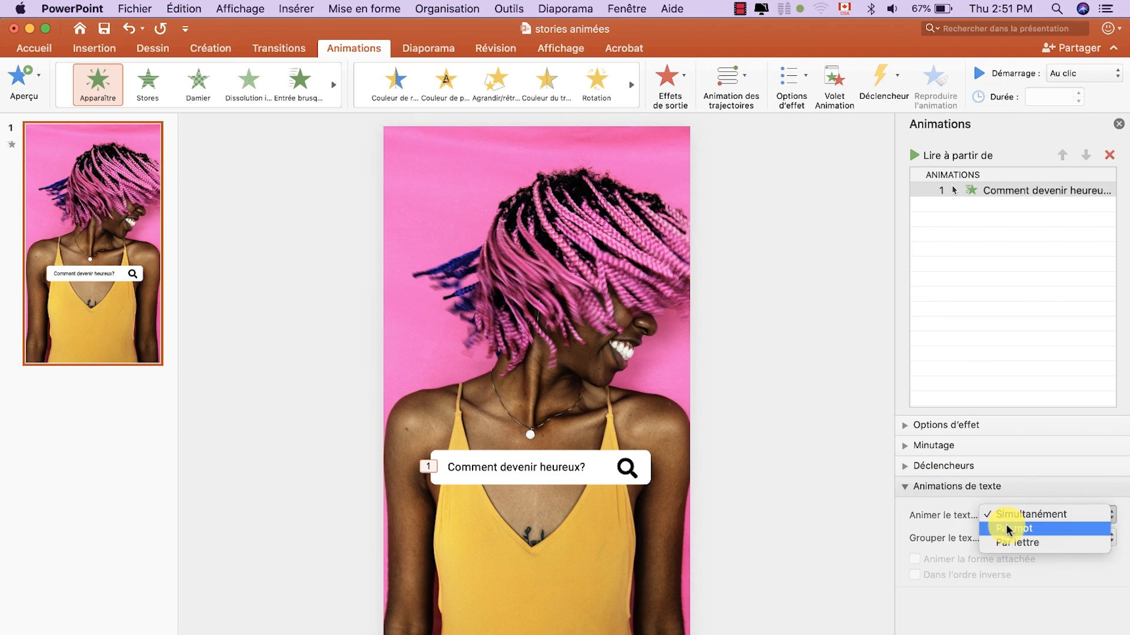
{"action": "left_click", "coordinate": [1008, 529]}
{"action": "left_click", "coordinate": [1008, 518]}
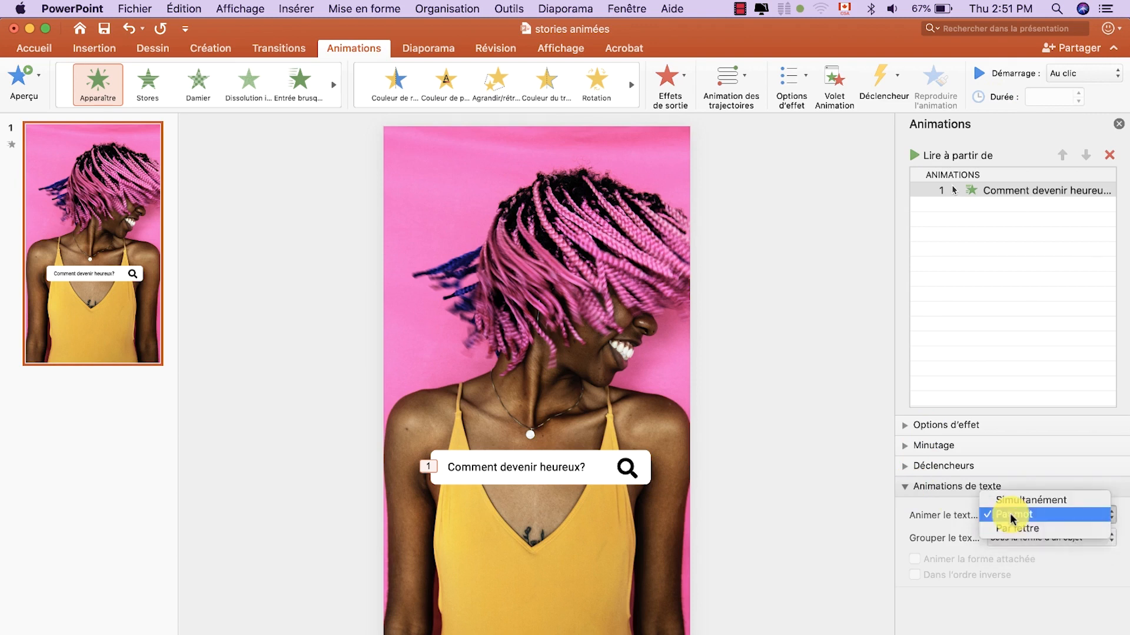
{"action": "left_click", "coordinate": [1012, 532]}
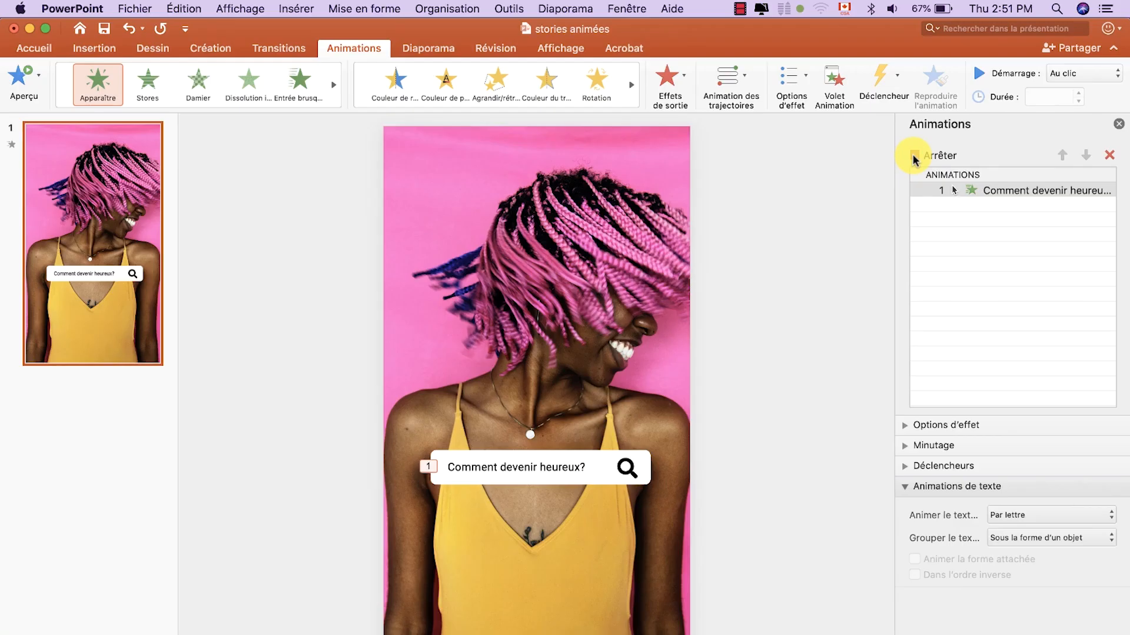
{"action": "left_click", "coordinate": [914, 156]}
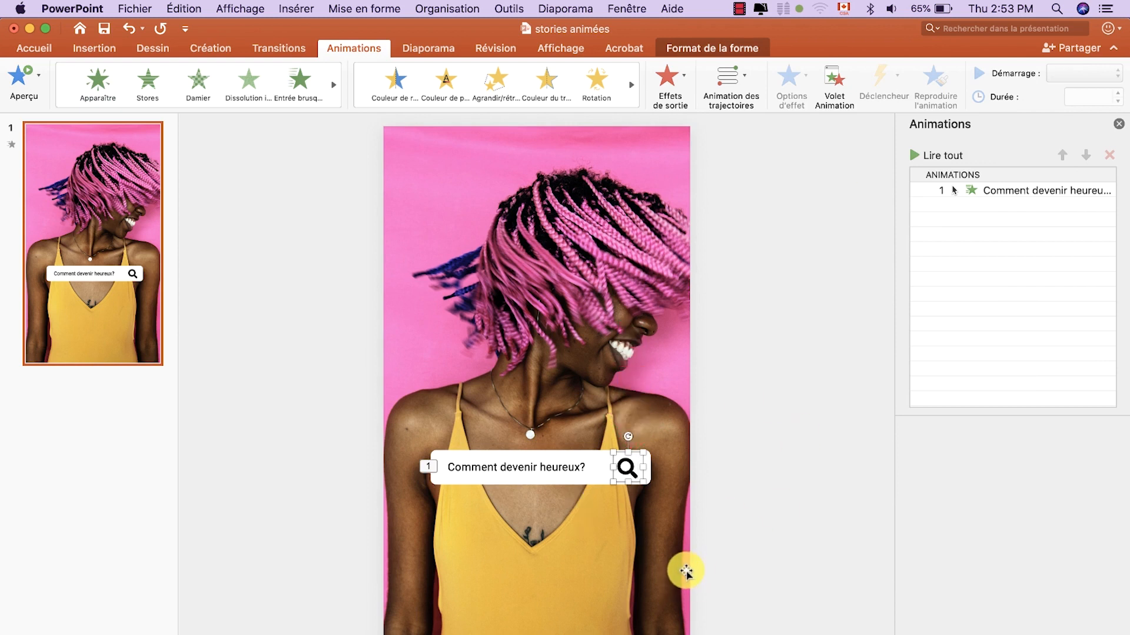
Apply the Contracter exit effect to the magnifying glass icon and preview the slide's animations
{"action": "left_click", "coordinate": [685, 92]}
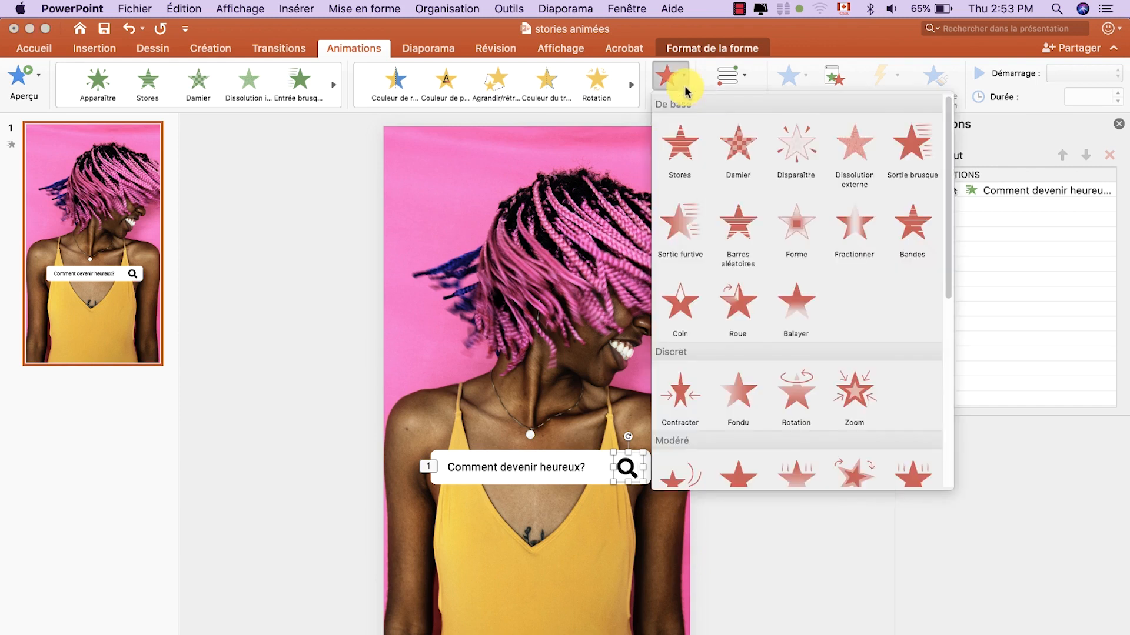
{"action": "left_click", "coordinate": [684, 401]}
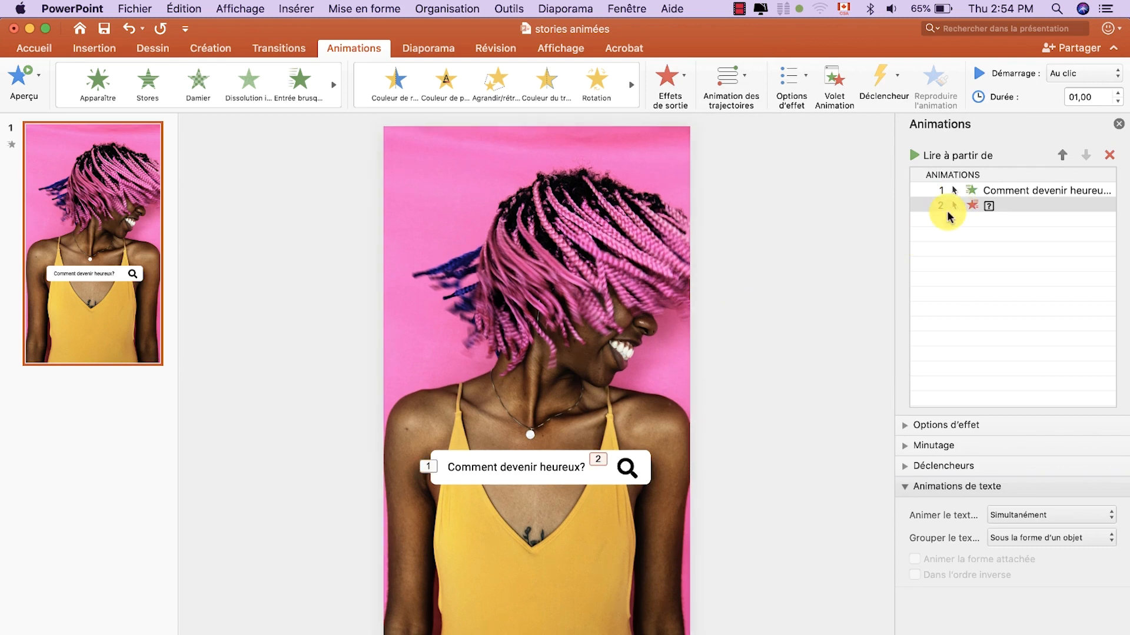
{"action": "left_click", "coordinate": [1000, 205]}
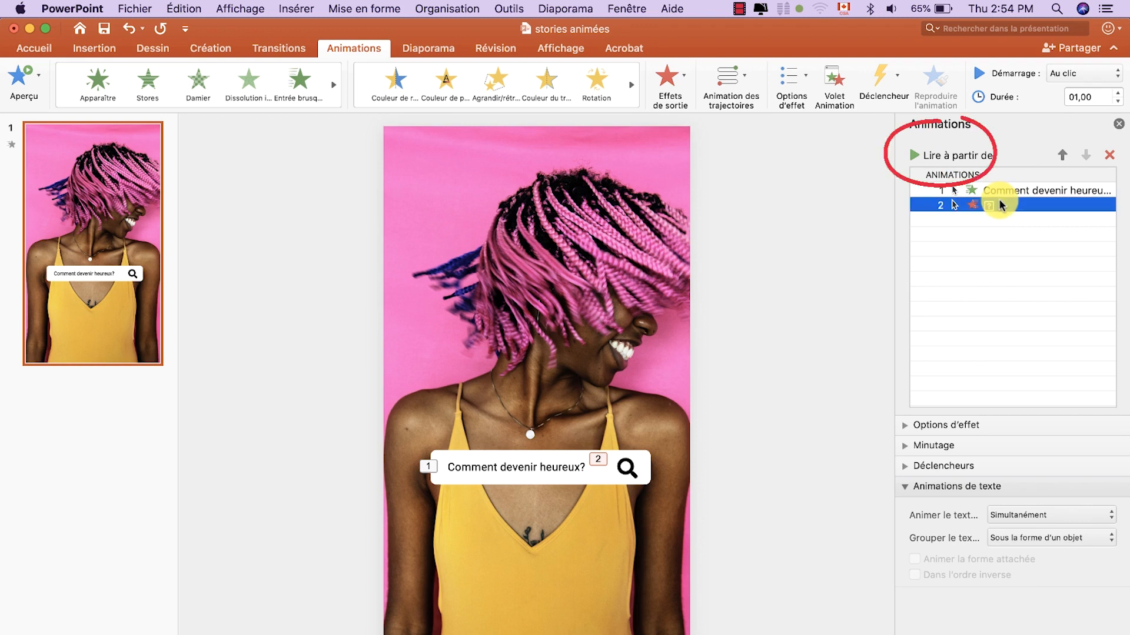
{"action": "left_click", "coordinate": [917, 156]}
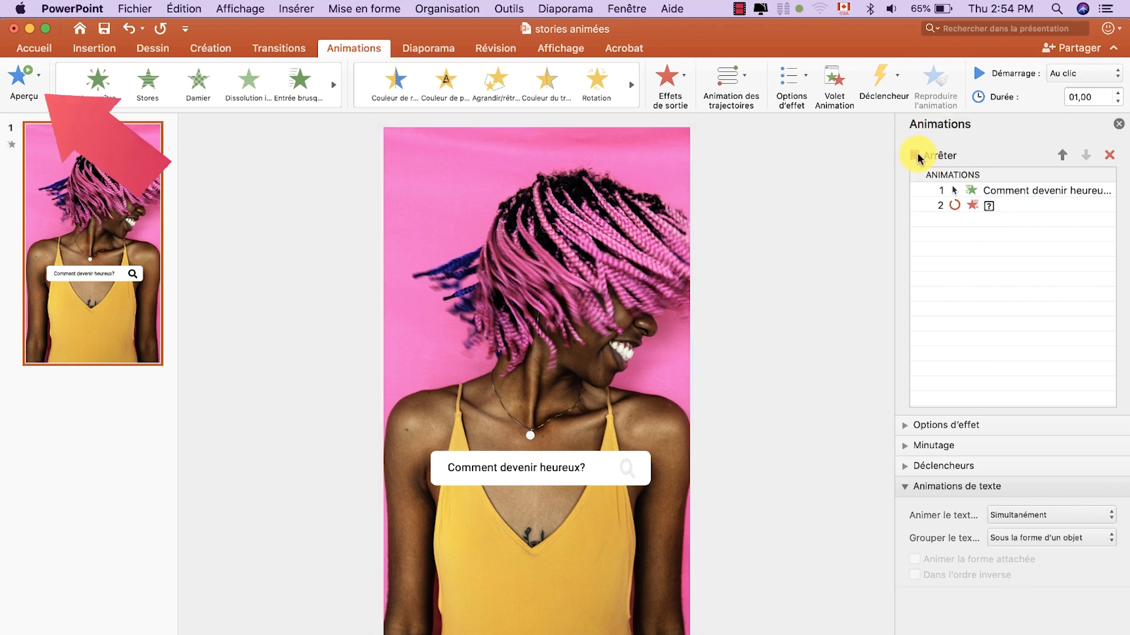
{"action": "left_click", "coordinate": [17, 72]}
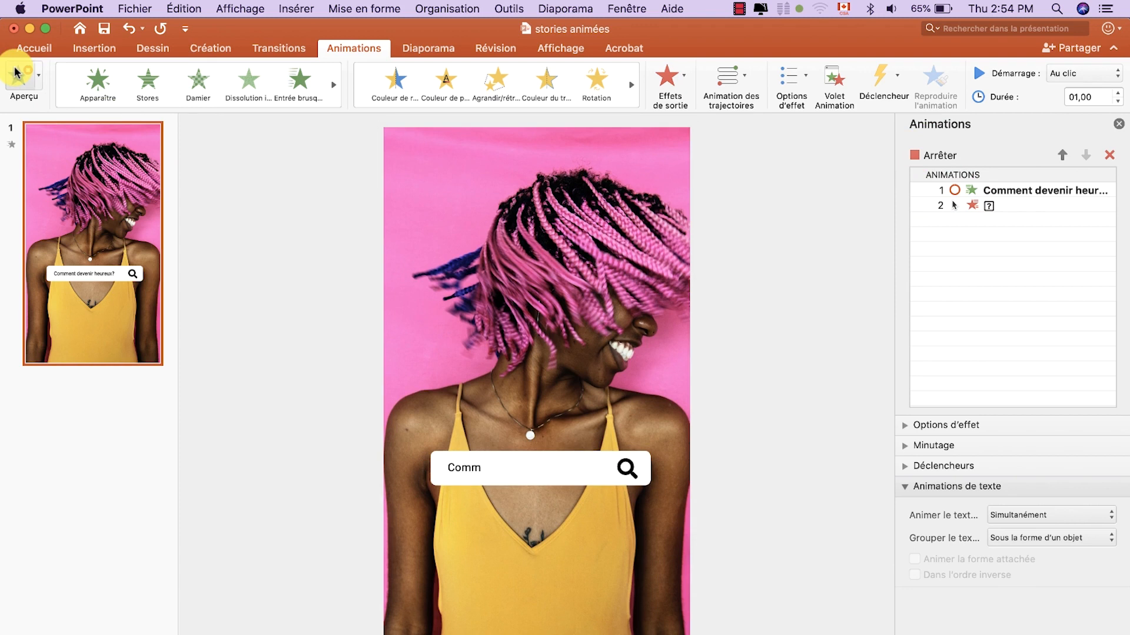
{"action": "left_click", "coordinate": [917, 156]}
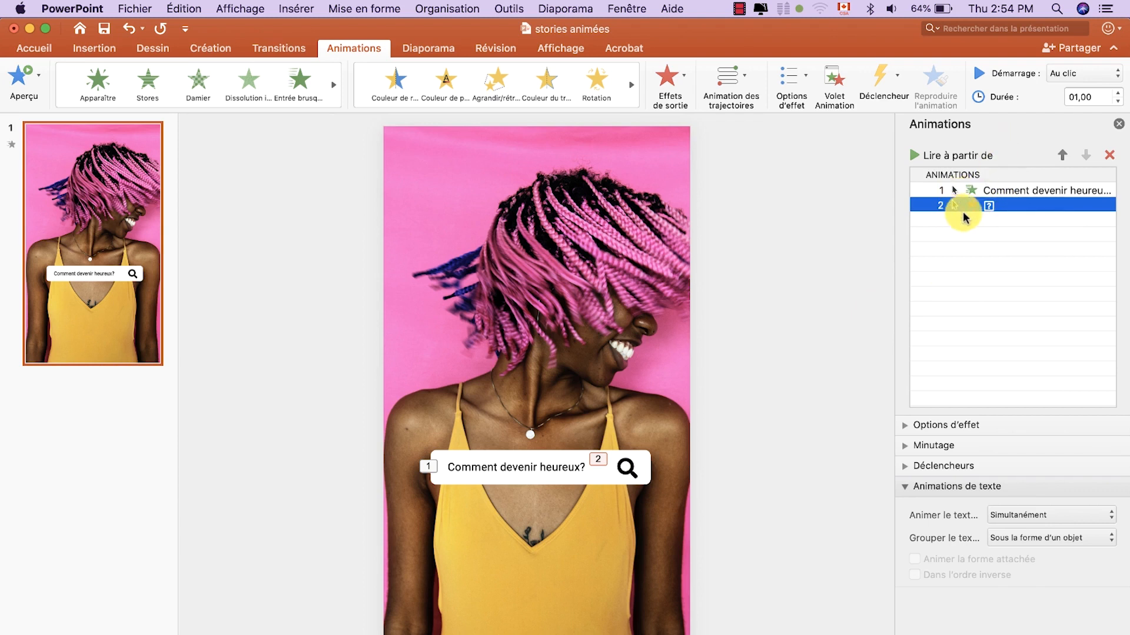
Set the magnifying glass's exit animation to start Après la précédente
{"action": "left_click", "coordinate": [1064, 74]}
{"action": "left_click", "coordinate": [1057, 106]}
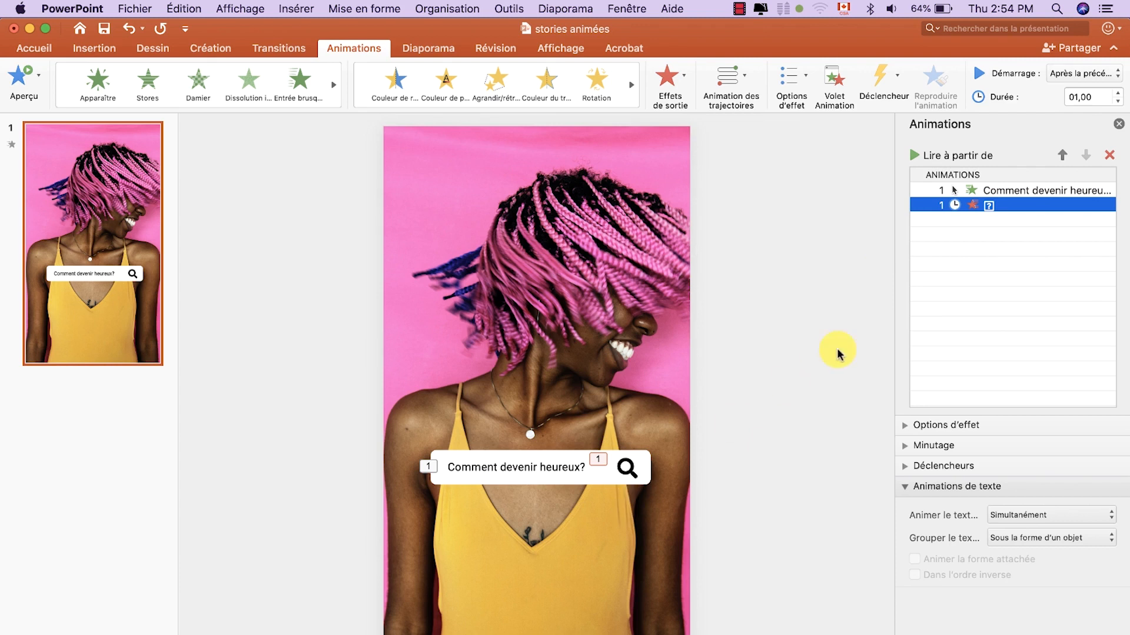
Apply the Chanceler emphasis effect to the white rounded bar, starting Avec la précédente, and preview the full animation sequence
{"action": "left_click", "coordinate": [649, 453]}
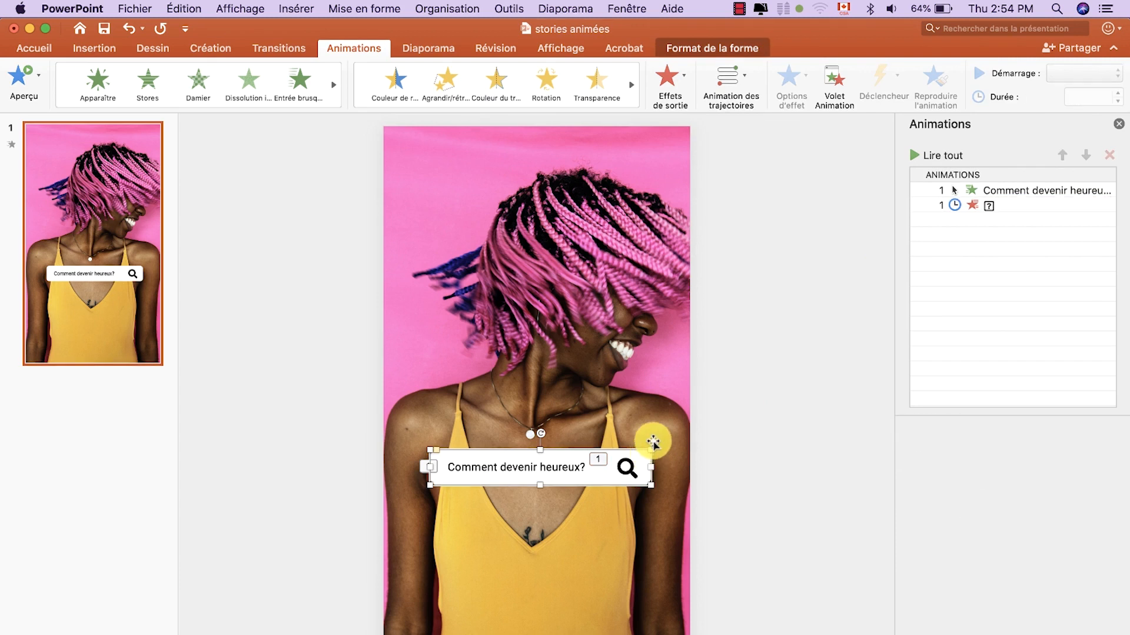
{"action": "left_click", "coordinate": [497, 109]}
{"action": "left_click", "coordinate": [448, 449]}
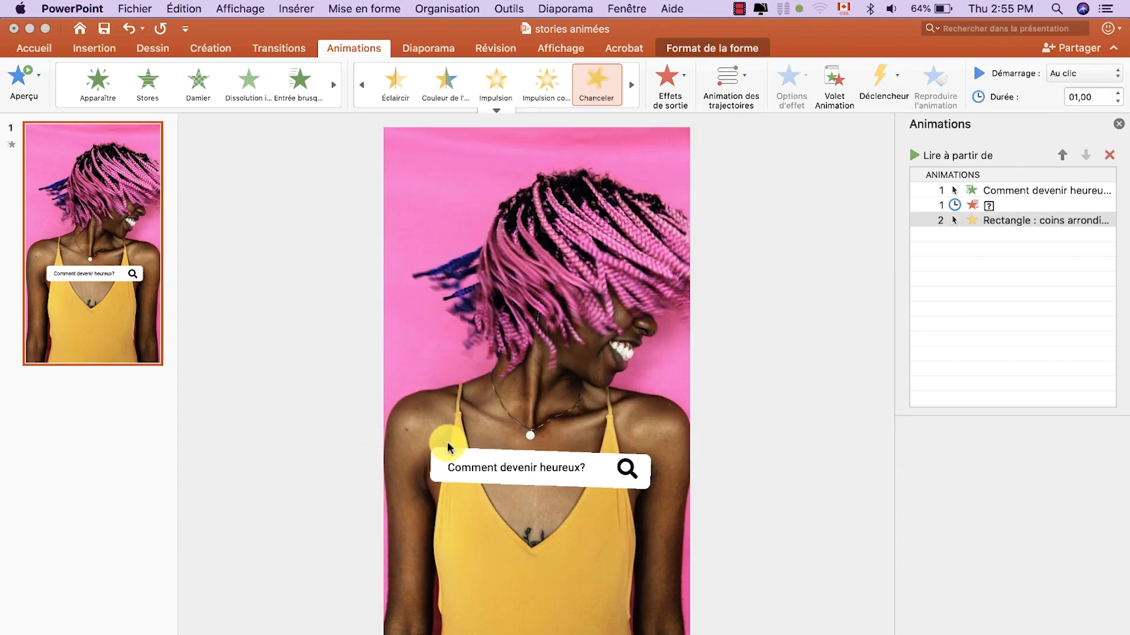
{"action": "left_click", "coordinate": [1065, 74]}
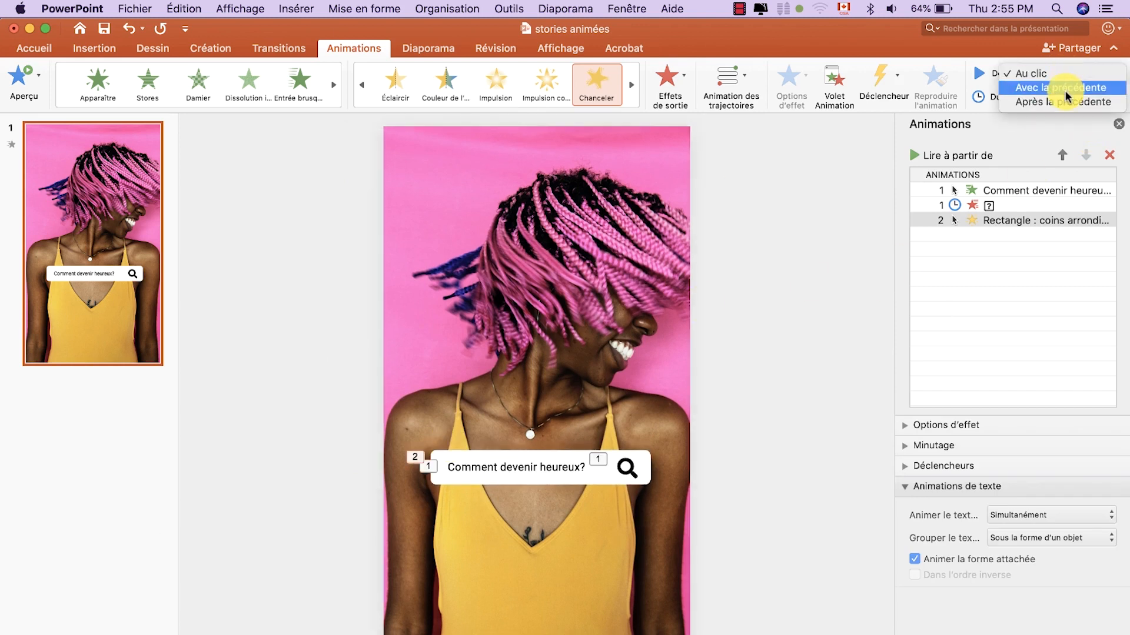
{"action": "left_click", "coordinate": [1066, 90]}
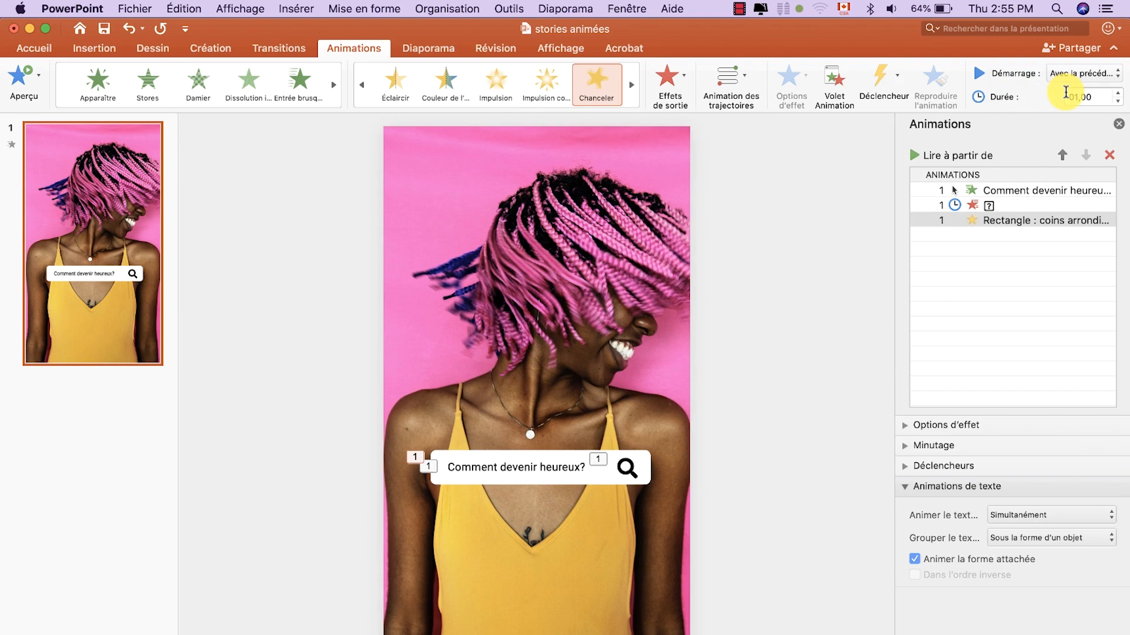
{"action": "left_click", "coordinate": [914, 156]}
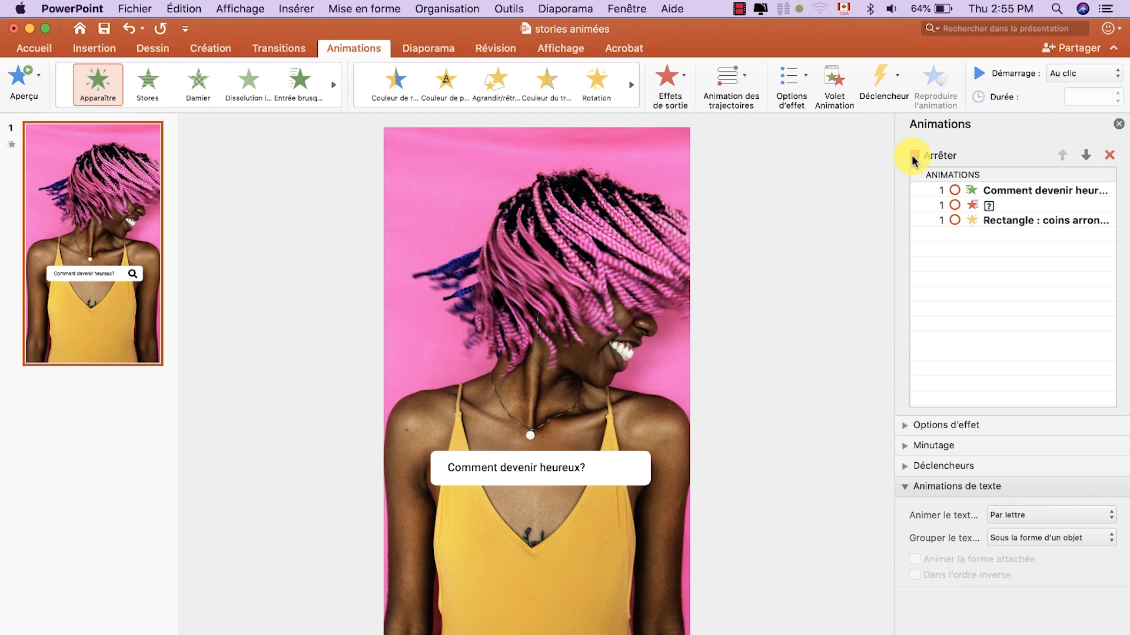
{"action": "left_click", "coordinate": [914, 158]}
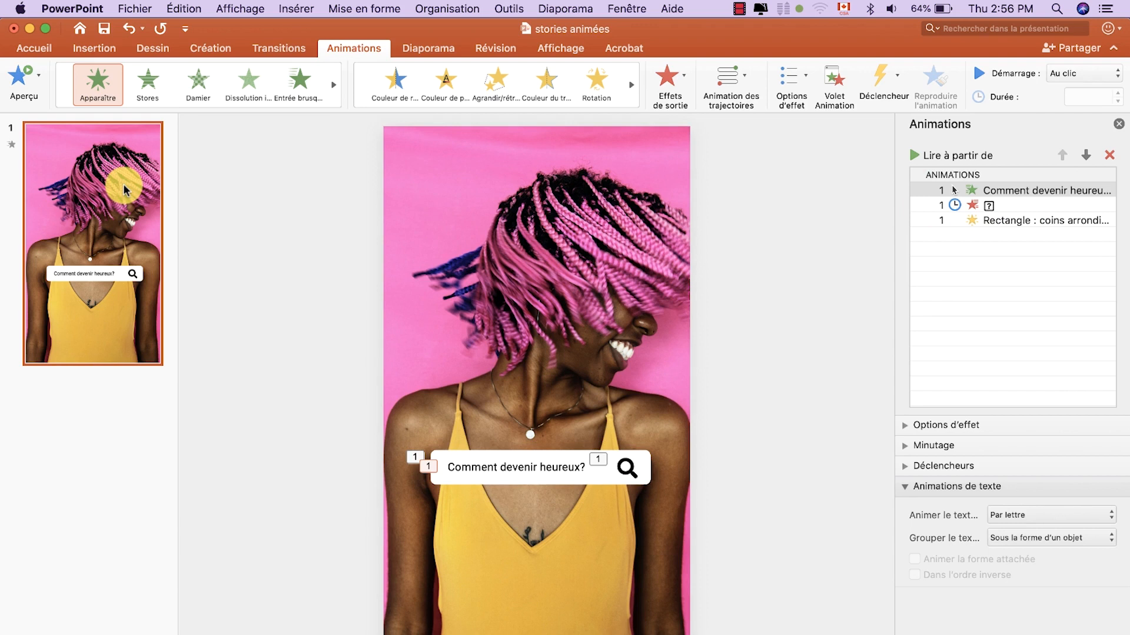
Duplicate the slide, set the copy's question text to animate Par mot, and preview it
{"action": "left_click_drag", "start_coordinate": [124, 189], "coordinate": [134, 469]}
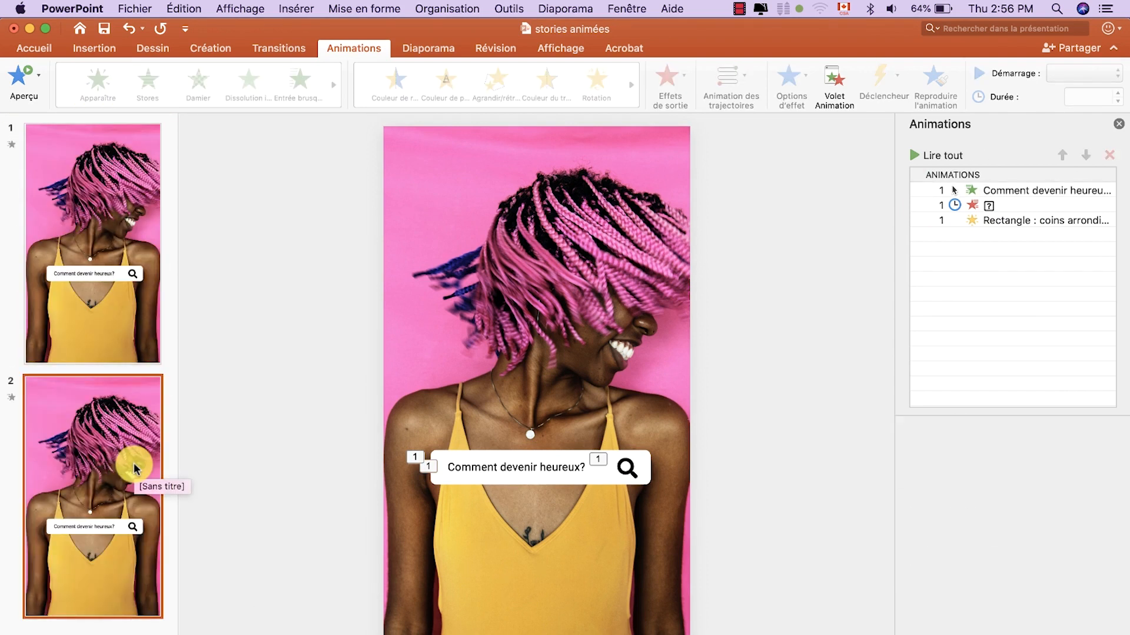
{"action": "left_click", "coordinate": [466, 459]}
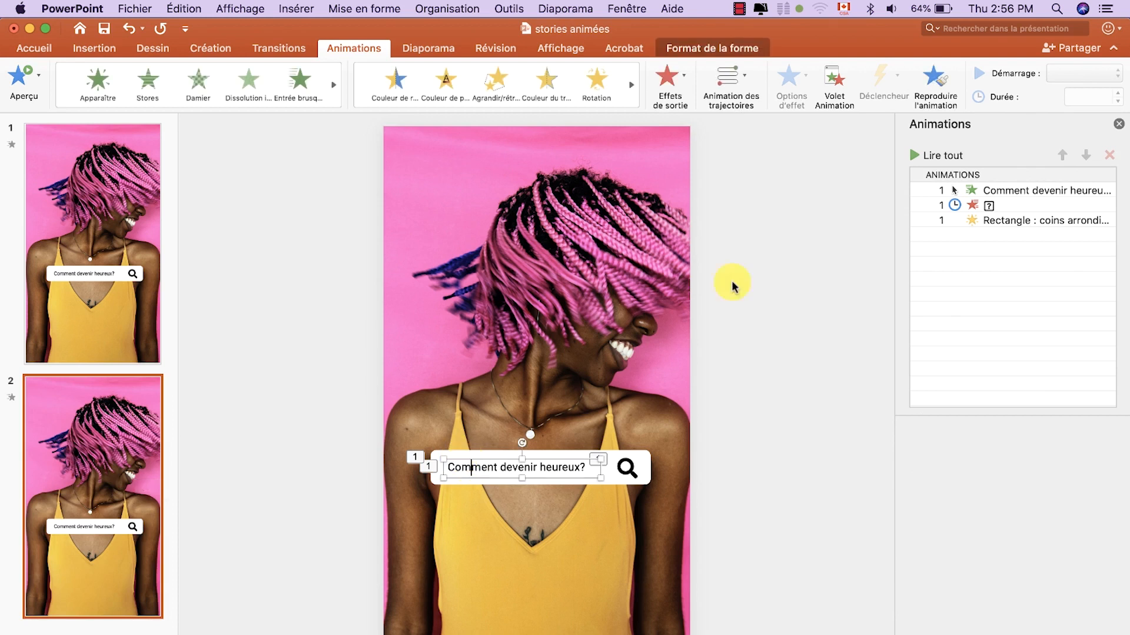
{"action": "left_click", "coordinate": [1031, 193]}
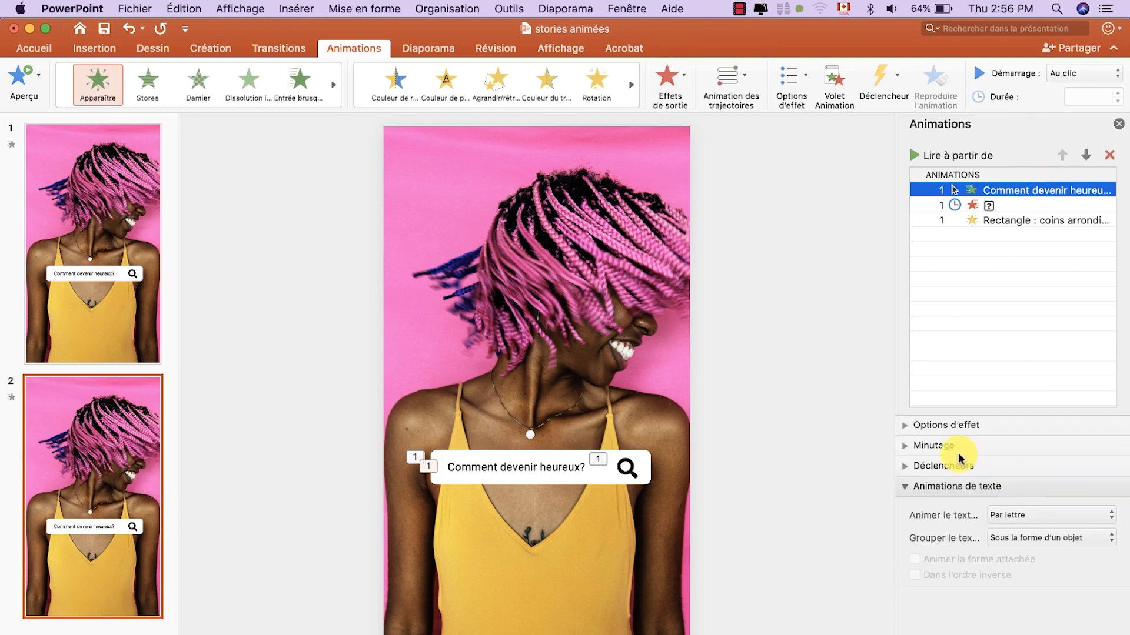
{"action": "left_click", "coordinate": [1008, 517]}
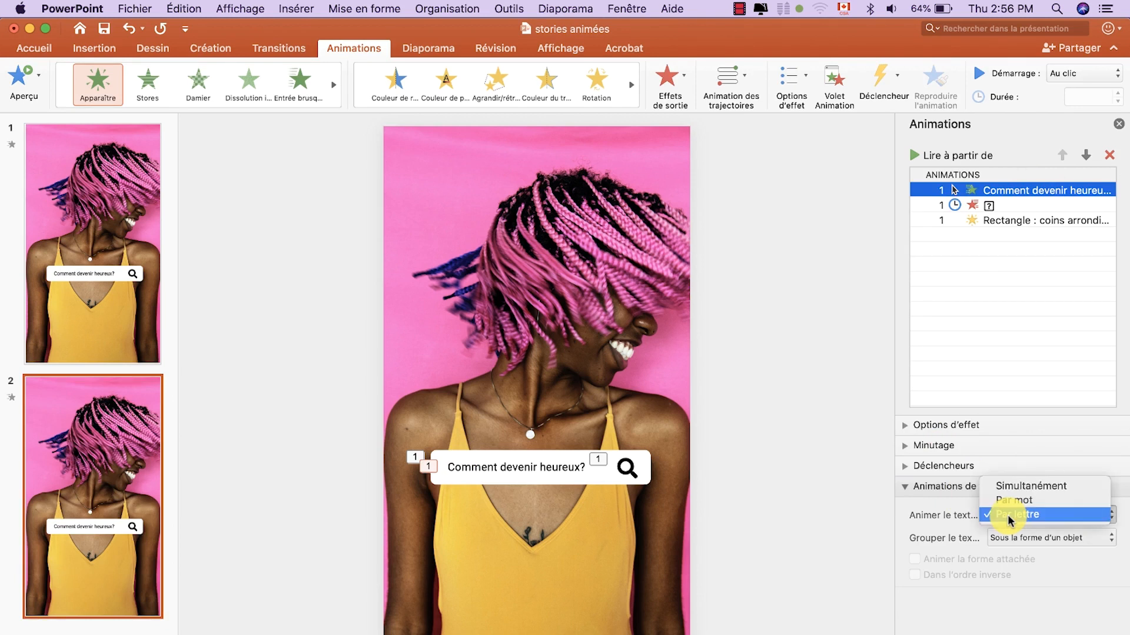
{"action": "left_click", "coordinate": [1008, 500]}
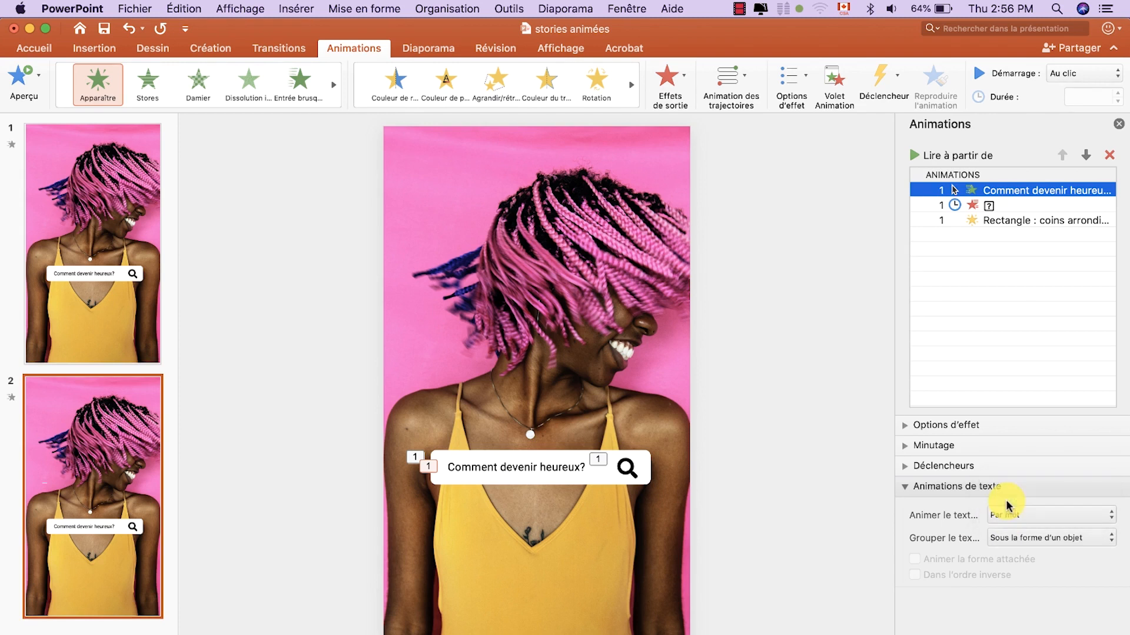
{"action": "left_click", "coordinate": [917, 156]}
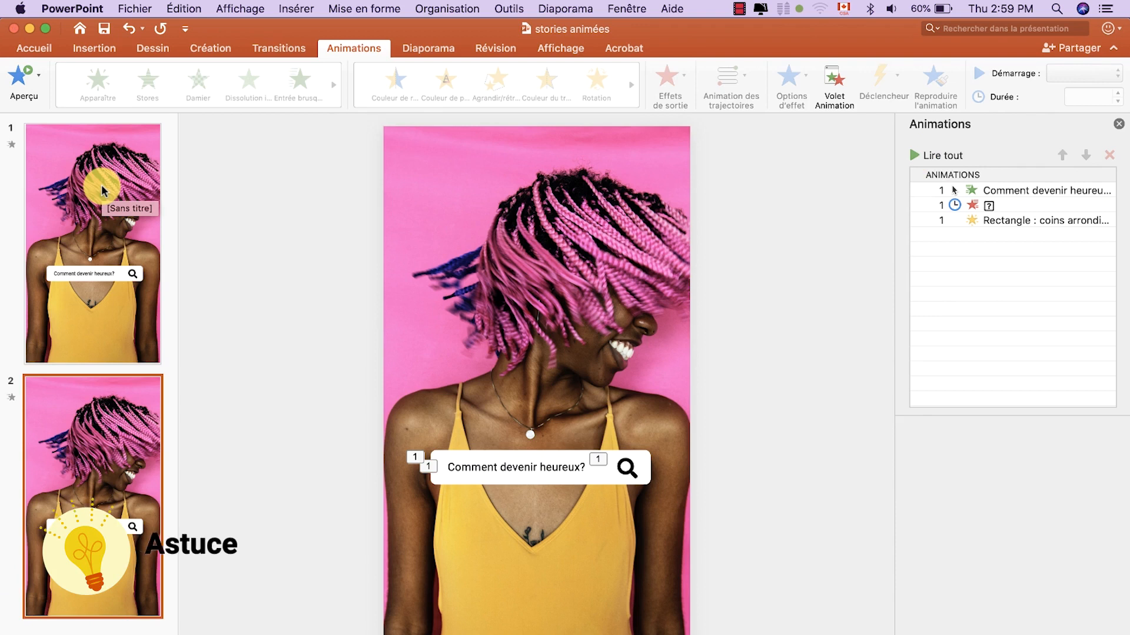
Examine the file formats available for exporting the presentation, leaving without exporting
{"action": "left_click", "coordinate": [140, 9]}
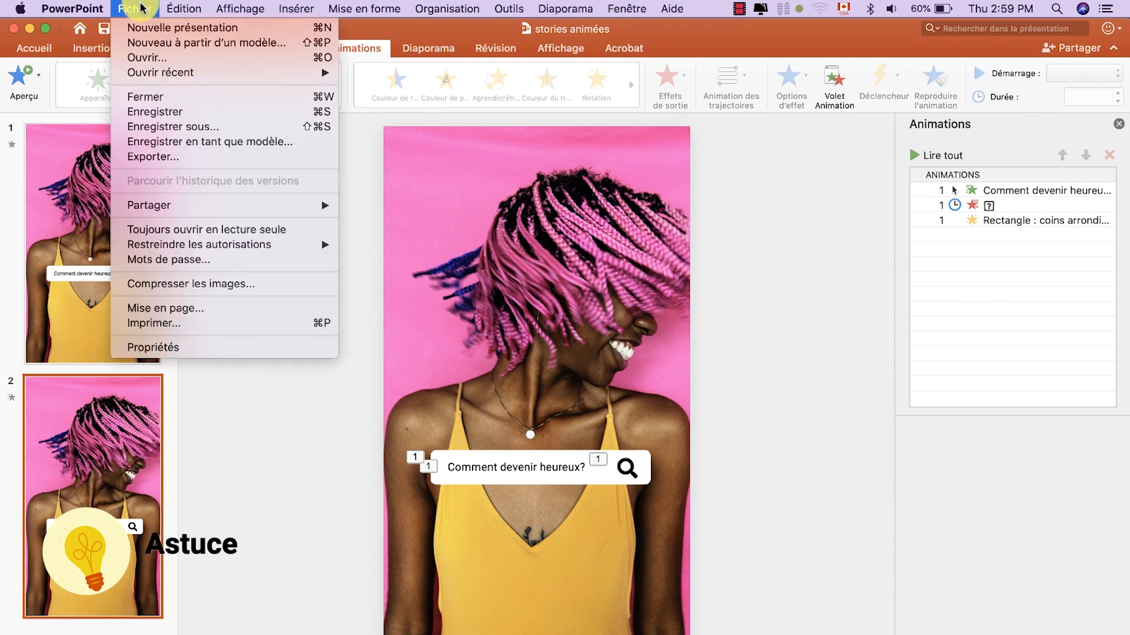
{"action": "left_click", "coordinate": [181, 157]}
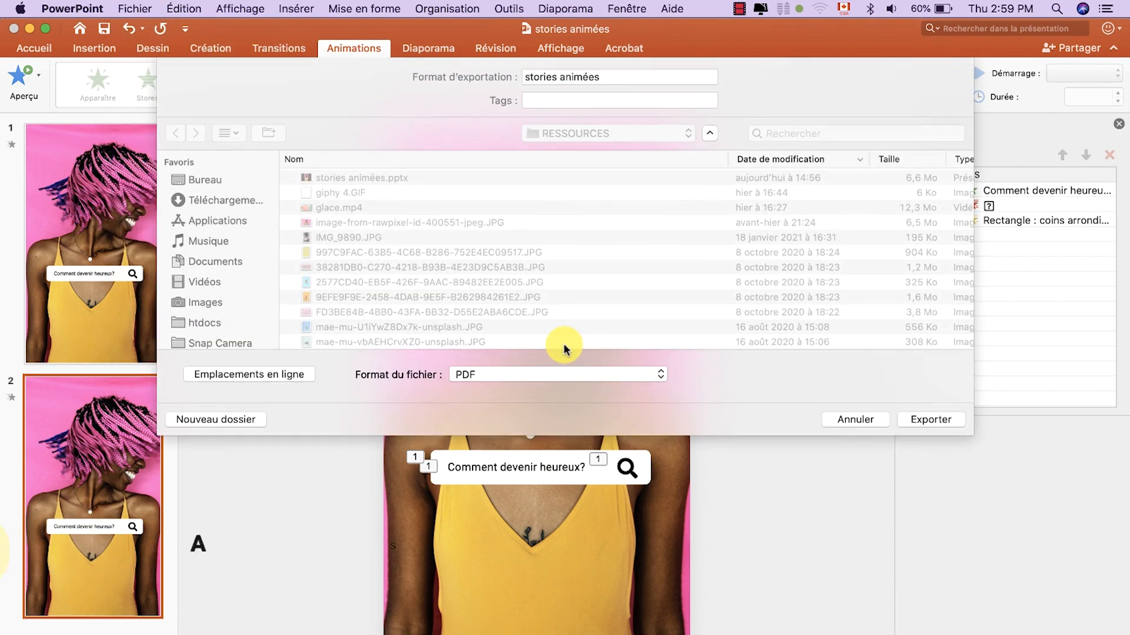
{"action": "left_click", "coordinate": [578, 375]}
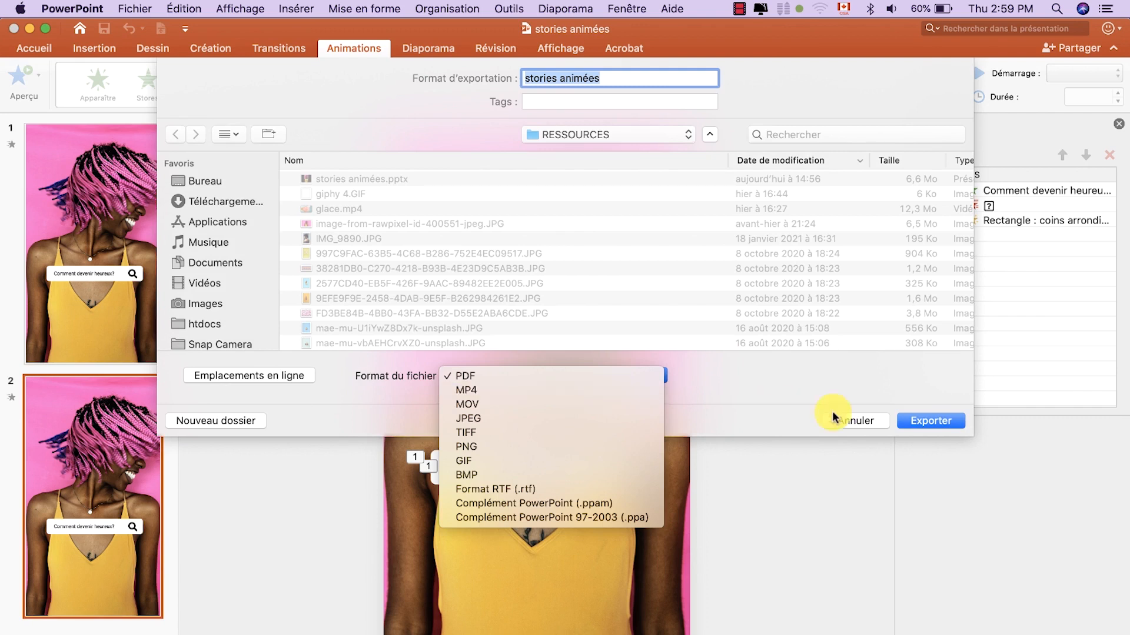
{"action": "left_click", "coordinate": [865, 426]}
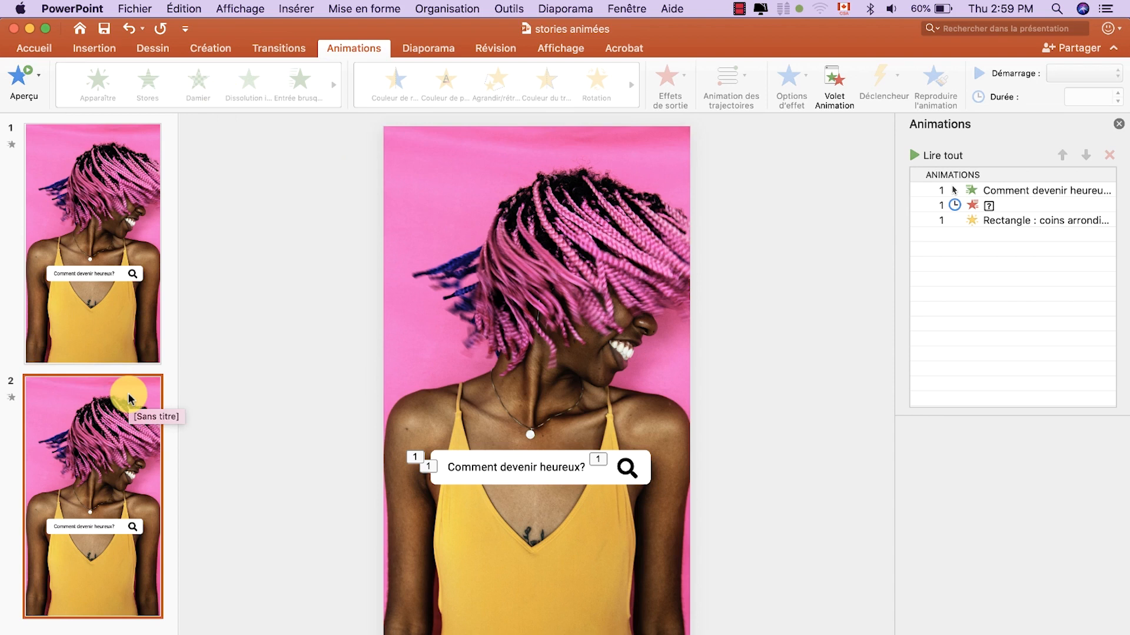
Delete the duplicate second slide
{"action": "key", "text": "Delete"}
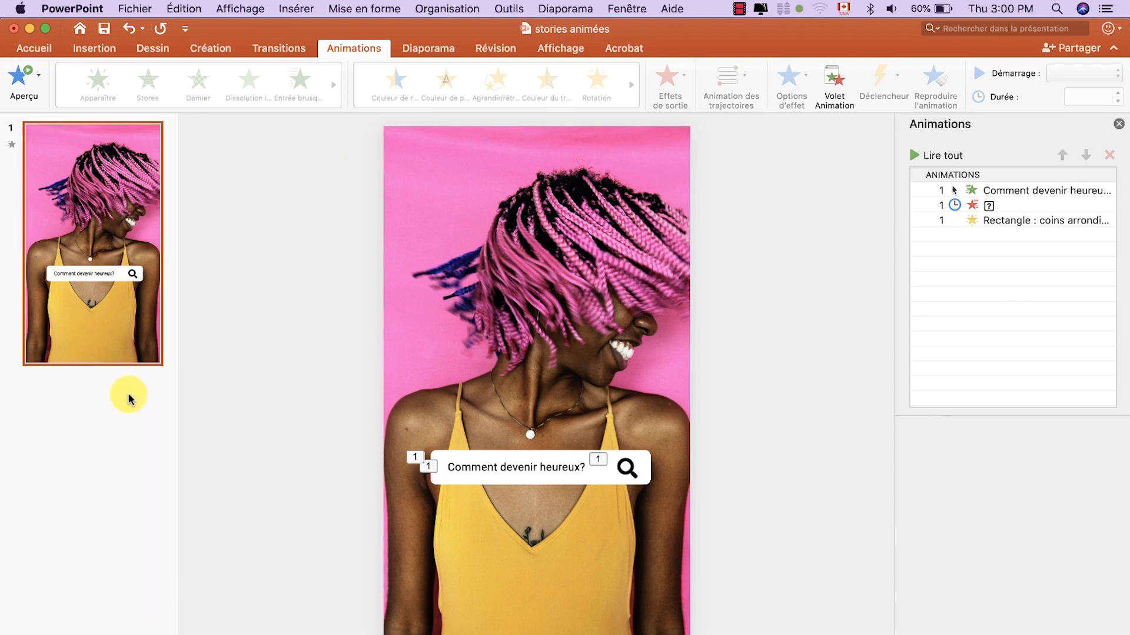
Export the presentation as an MP4 video named "stories animées-1 a"
{"action": "left_click", "coordinate": [138, 8]}
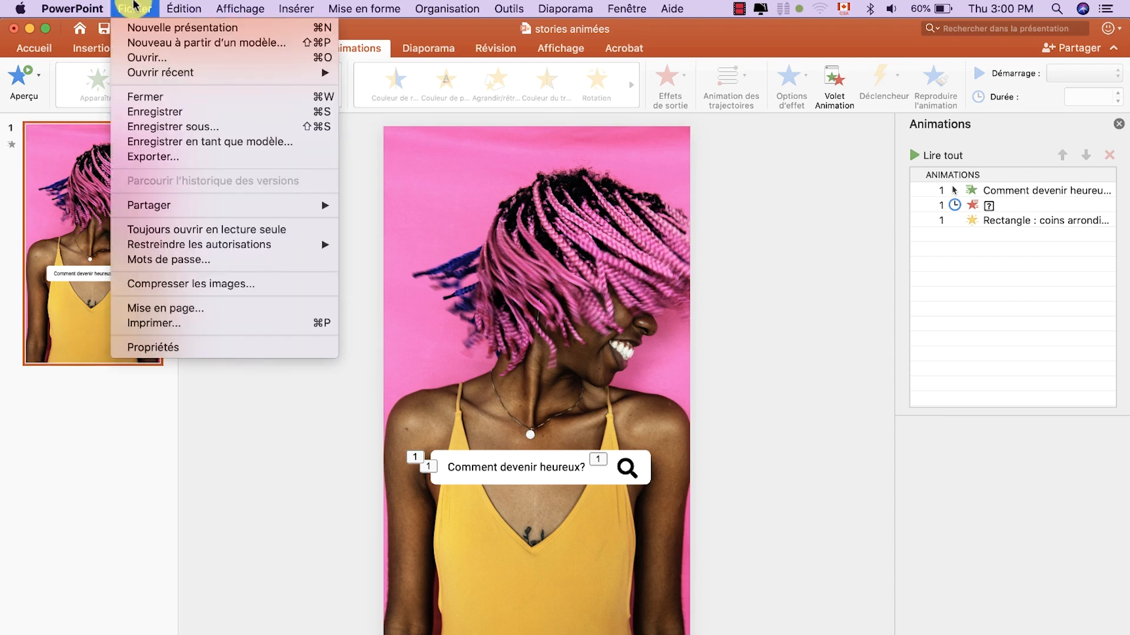
{"action": "left_click", "coordinate": [172, 157]}
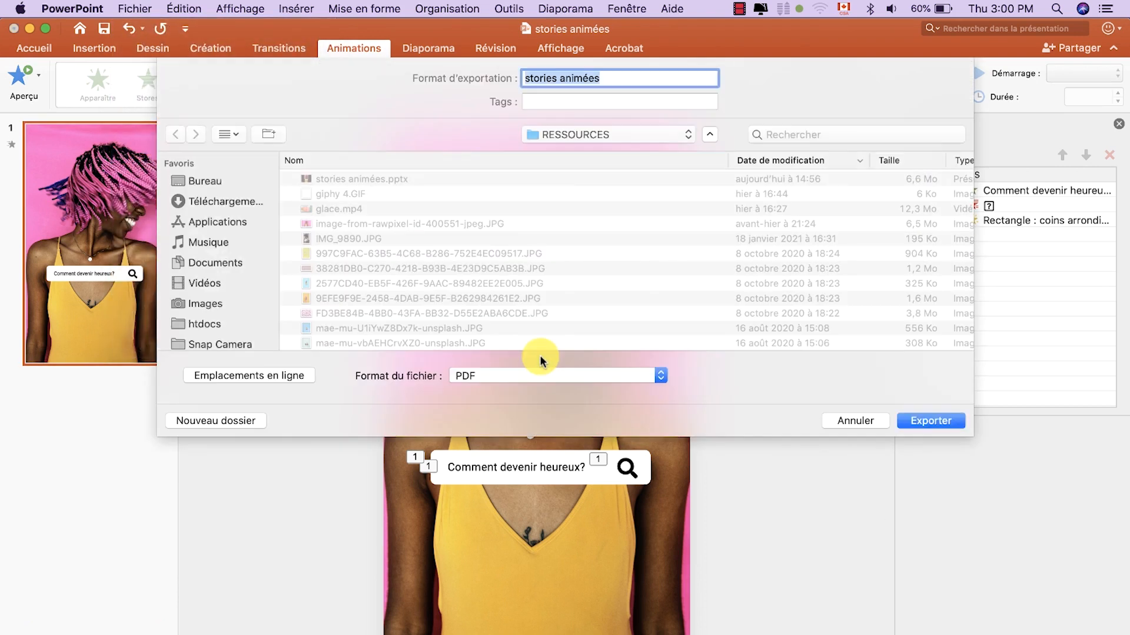
{"action": "left_click", "coordinate": [612, 382]}
{"action": "left_click", "coordinate": [612, 388]}
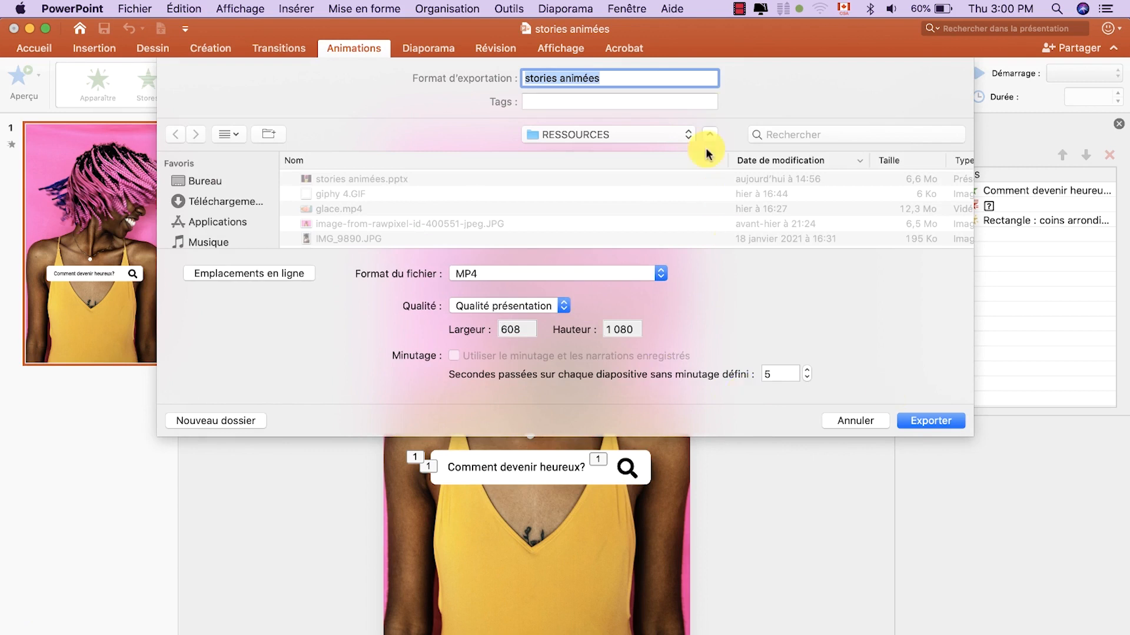
{"action": "left_click", "coordinate": [616, 74]}
{"action": "type", "text": "-1 a"}
{"action": "left_click", "coordinate": [946, 419]}
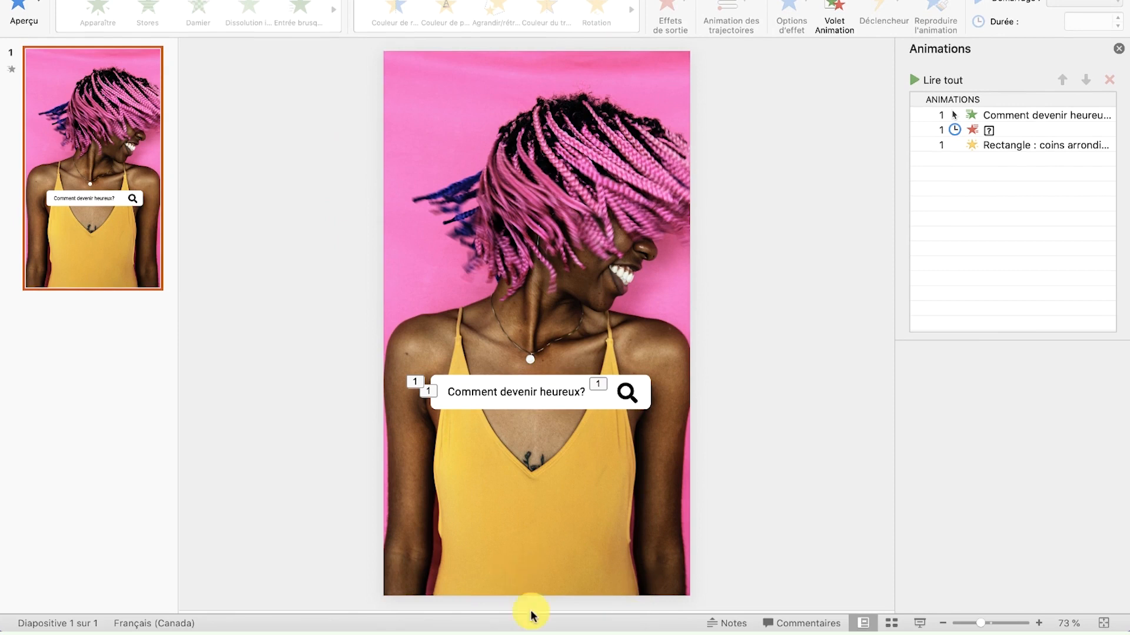
Restore the deleted duplicate slide and delete the first slide instead
{"action": "key", "text": "super+z"}
{"action": "key", "text": "super+z"}
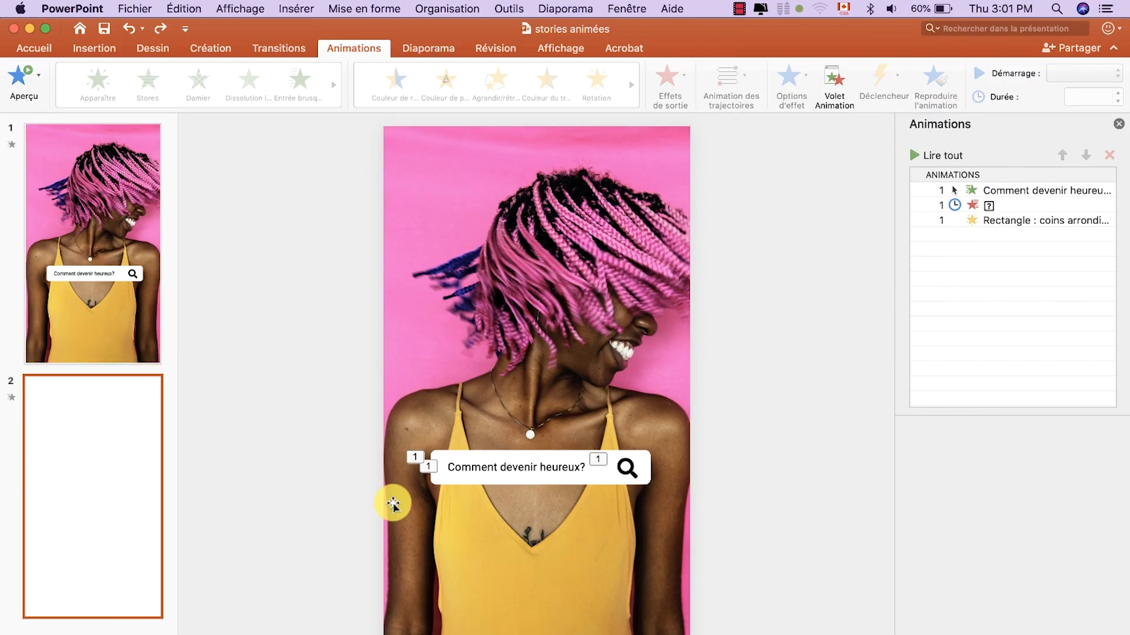
{"action": "left_click", "coordinate": [127, 330]}
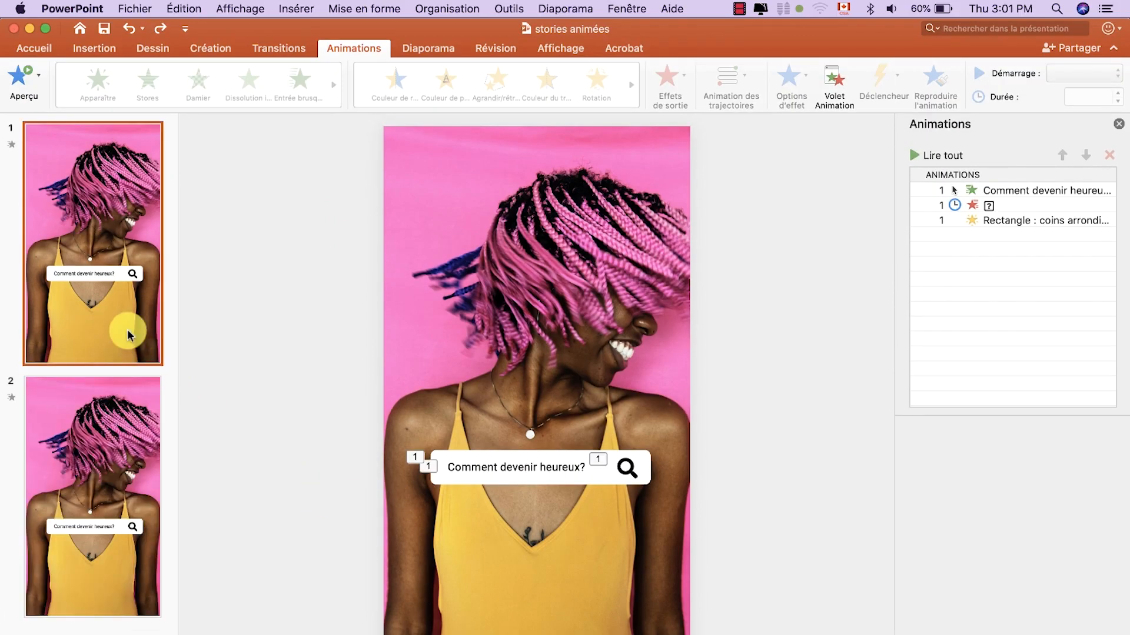
{"action": "key", "text": "super+y"}
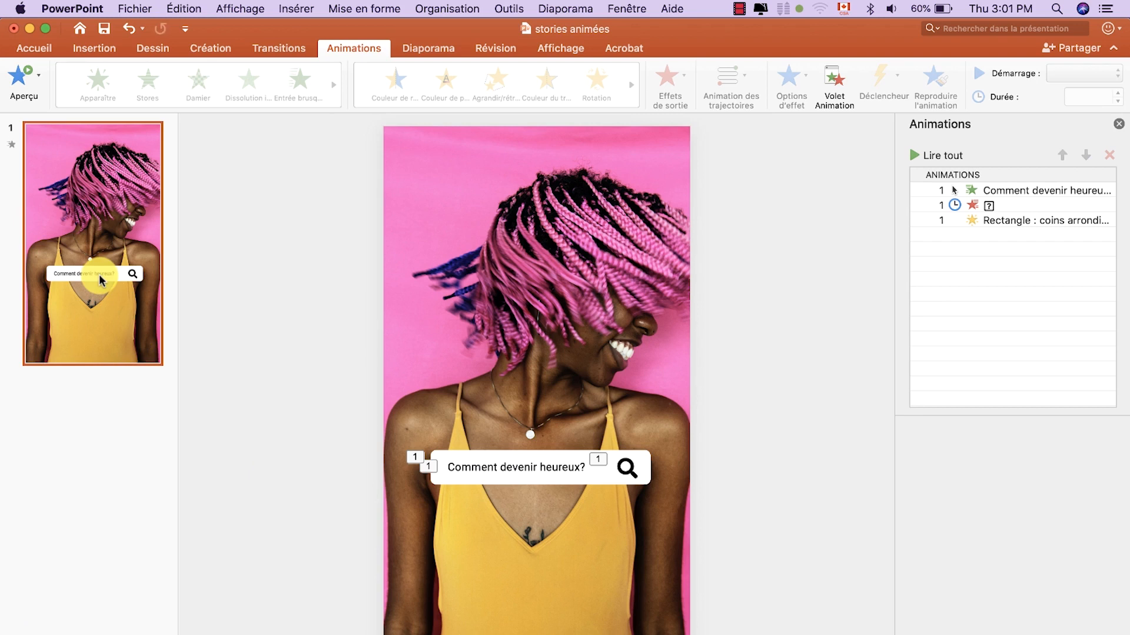
Export the remaining slide as an MP4 video named "stories animées- 1 b"
{"action": "left_click", "coordinate": [124, 8]}
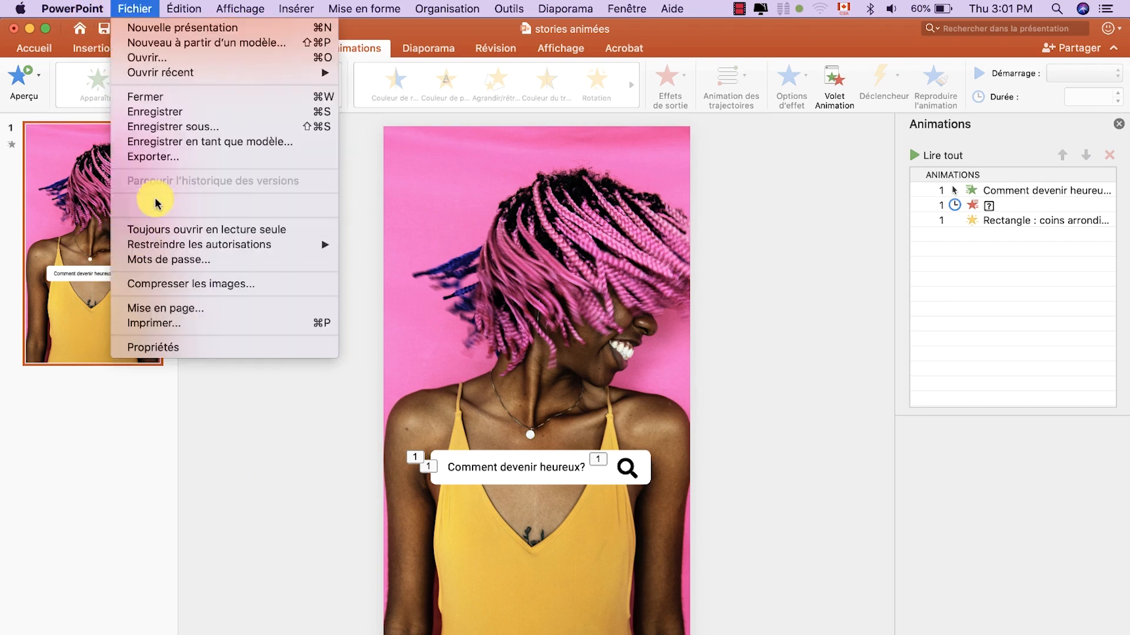
{"action": "left_click", "coordinate": [183, 155]}
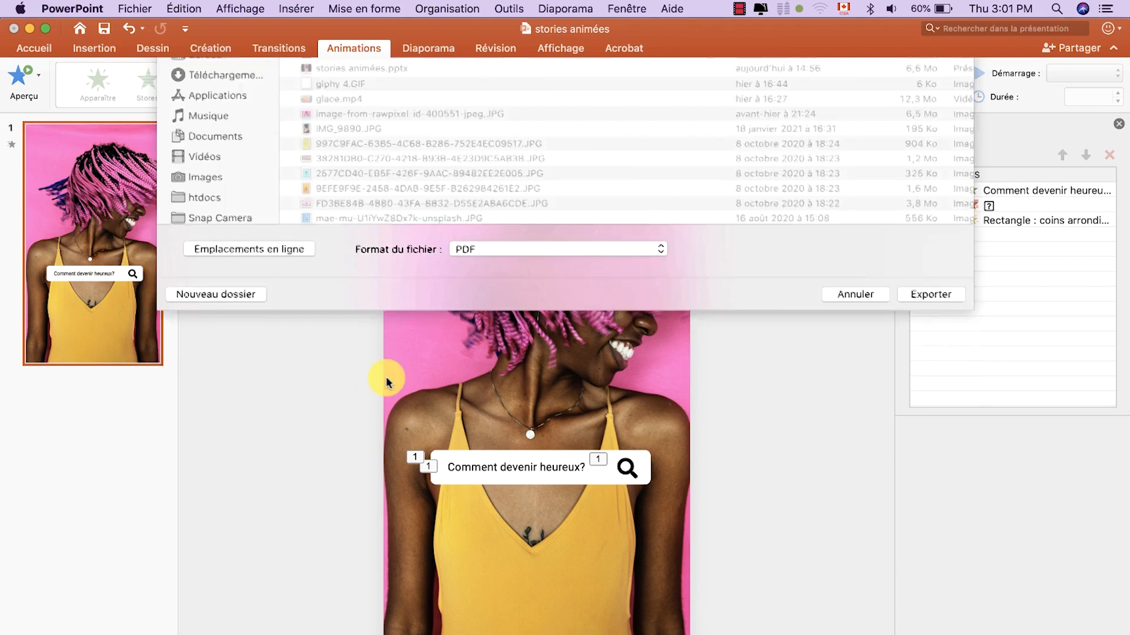
{"action": "left_click", "coordinate": [530, 373]}
{"action": "left_click", "coordinate": [531, 388]}
{"action": "left_click", "coordinate": [623, 79]}
{"action": "type", "text": "- 1 b"}
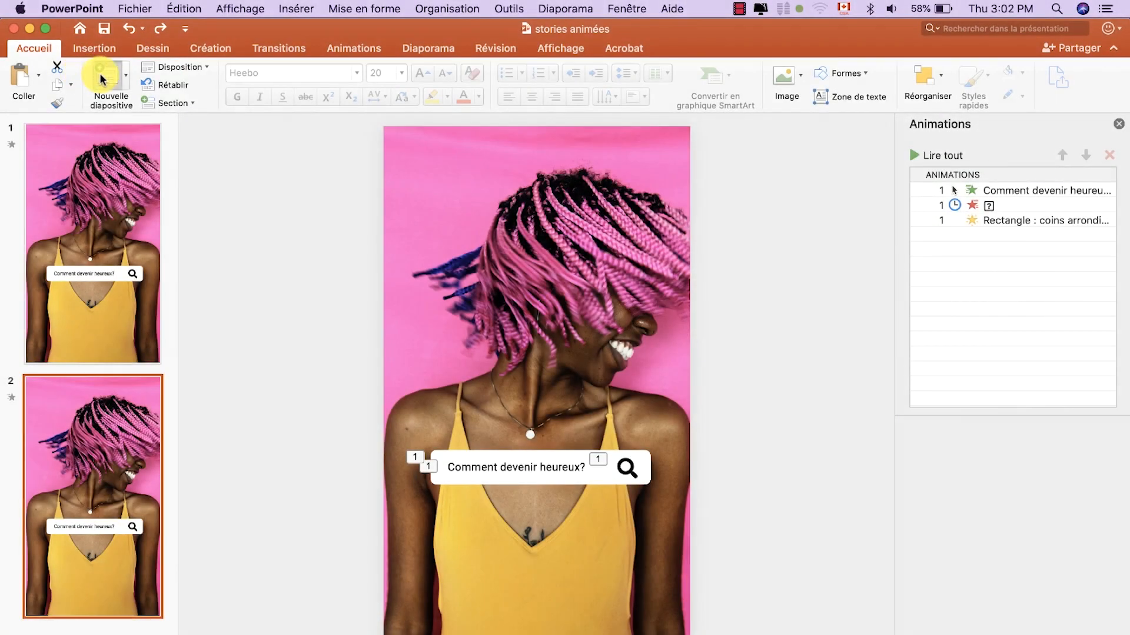
Add a new slide after the second one and delete its title and text placeholders
{"action": "left_click", "coordinate": [102, 78]}
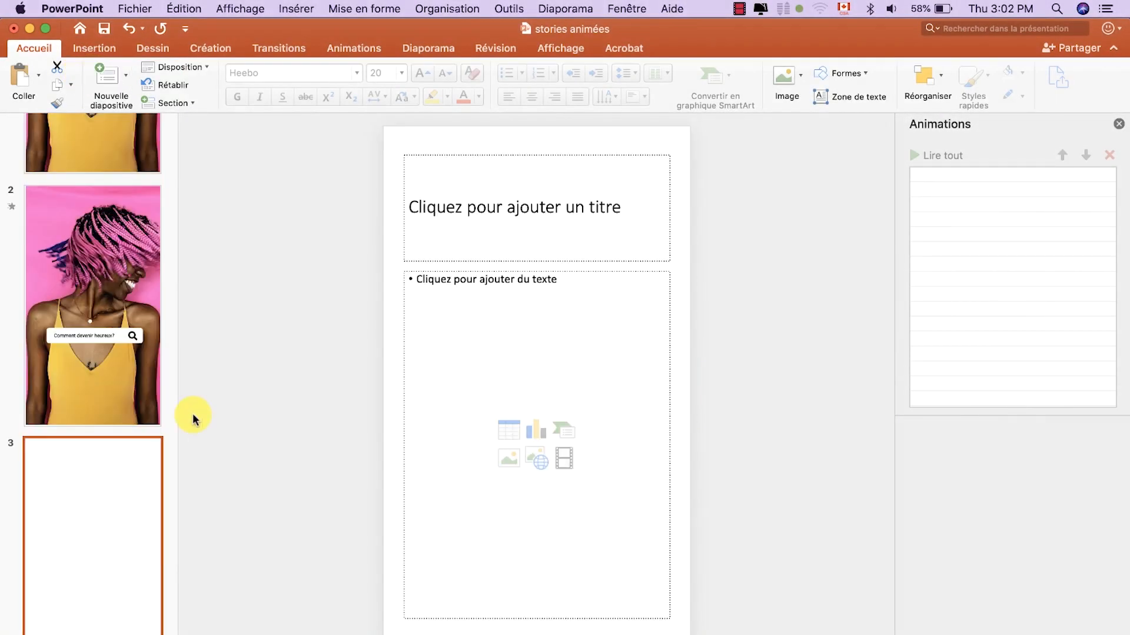
{"action": "left_click", "coordinate": [406, 193]}
{"action": "key", "text": "Delete"}
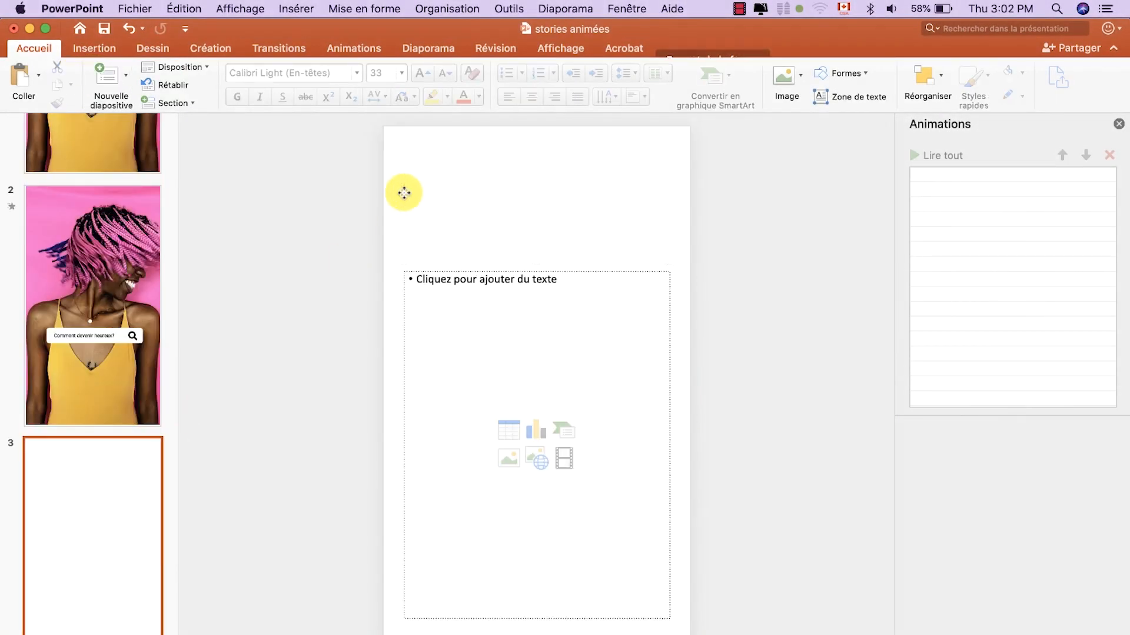
{"action": "left_click", "coordinate": [462, 272]}
{"action": "key", "text": "Delete"}
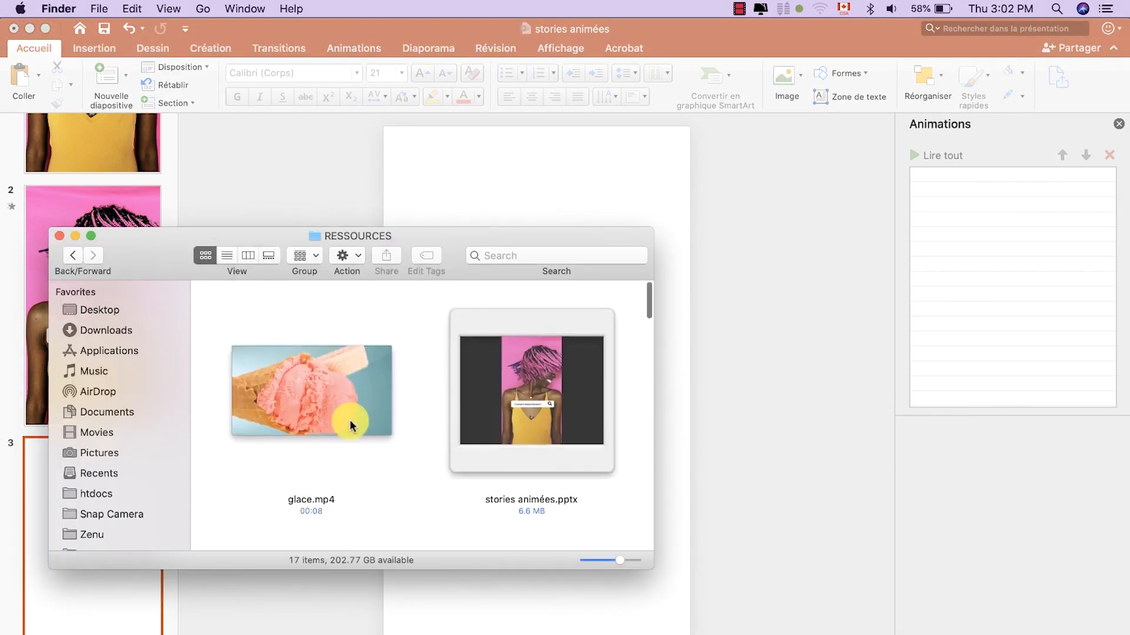
Add the raspberries and orange-segments pictures from the RESSOURCES folder, placing the orange segments across the top of slide 3
{"action": "scroll", "coordinate": [359, 420], "scroll_direction": "down", "scroll_amount": 5}
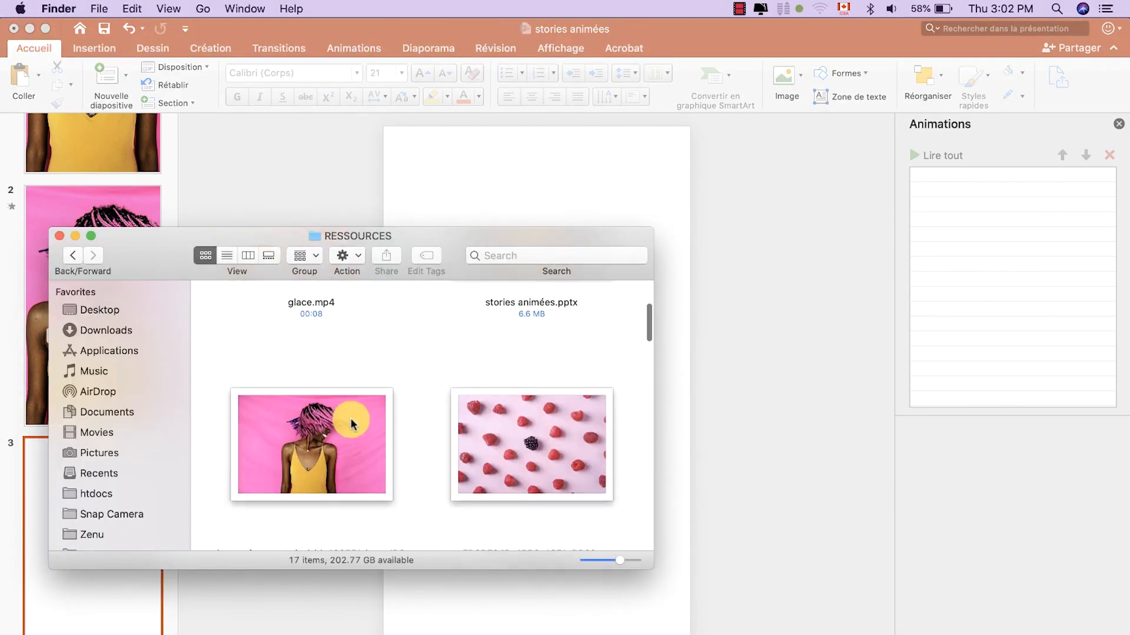
{"action": "left_click", "coordinate": [499, 449]}
{"action": "scroll", "coordinate": [442, 428], "scroll_direction": "down", "scroll_amount": 8}
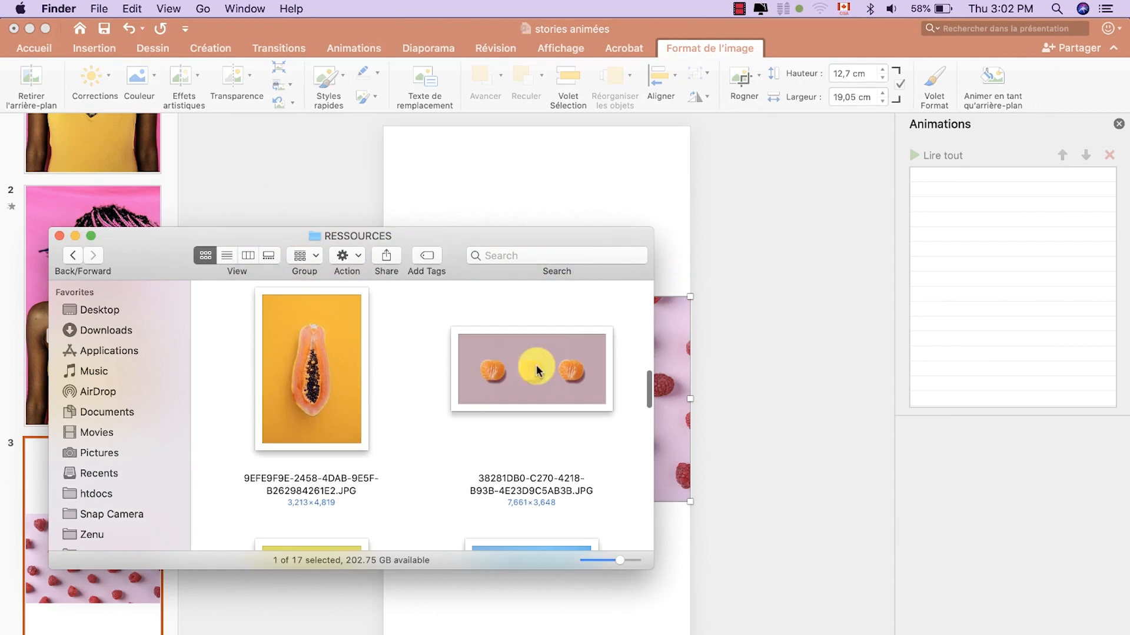
{"action": "left_click_drag", "start_coordinate": [535, 365], "coordinate": [524, 167]}
{"action": "left_click_drag", "start_coordinate": [560, 239], "coordinate": [286, 206]}
{"action": "double_click", "coordinate": [574, 424]}
{"action": "left_click_drag", "start_coordinate": [568, 382], "coordinate": [567, 172]}
Scale the raspberries picture to about 12.88 × 8.59 cm and move it up against the orange-segments picture
{"action": "left_click", "coordinate": [414, 313]}
{"action": "left_click_drag", "start_coordinate": [383, 296], "coordinate": [482, 363]}
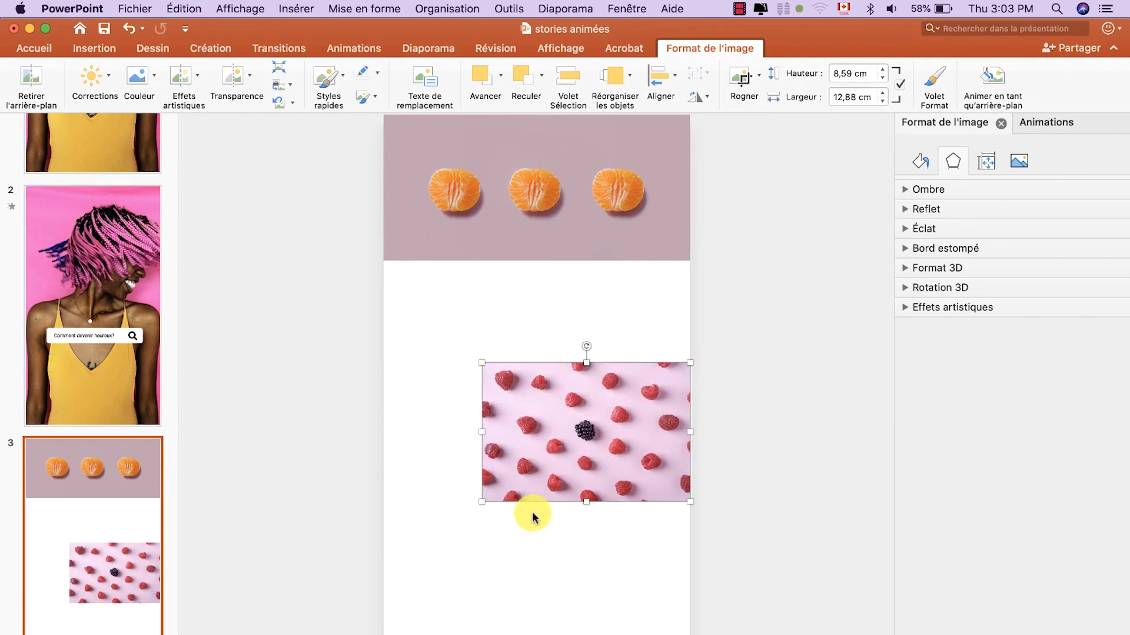
{"action": "left_click_drag", "start_coordinate": [605, 471], "coordinate": [602, 339]}
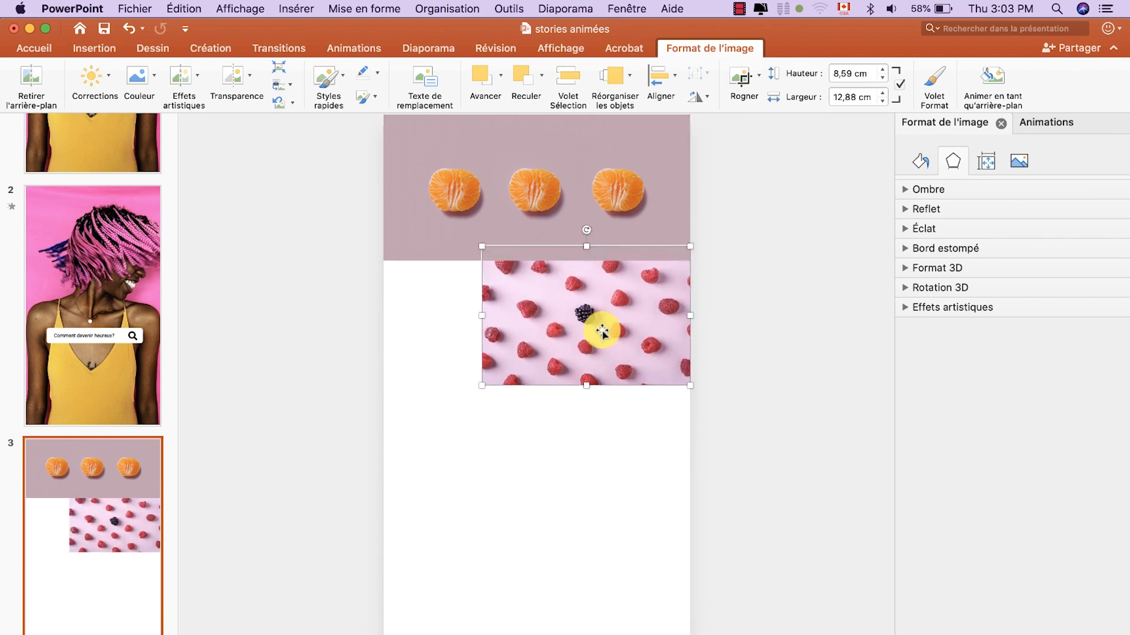
Bring the raspberries picture to the front of the slide
{"action": "right_click", "coordinate": [601, 324]}
{"action": "mouse_move", "coordinate": [640, 419]}
{"action": "left_click", "coordinate": [863, 417]}
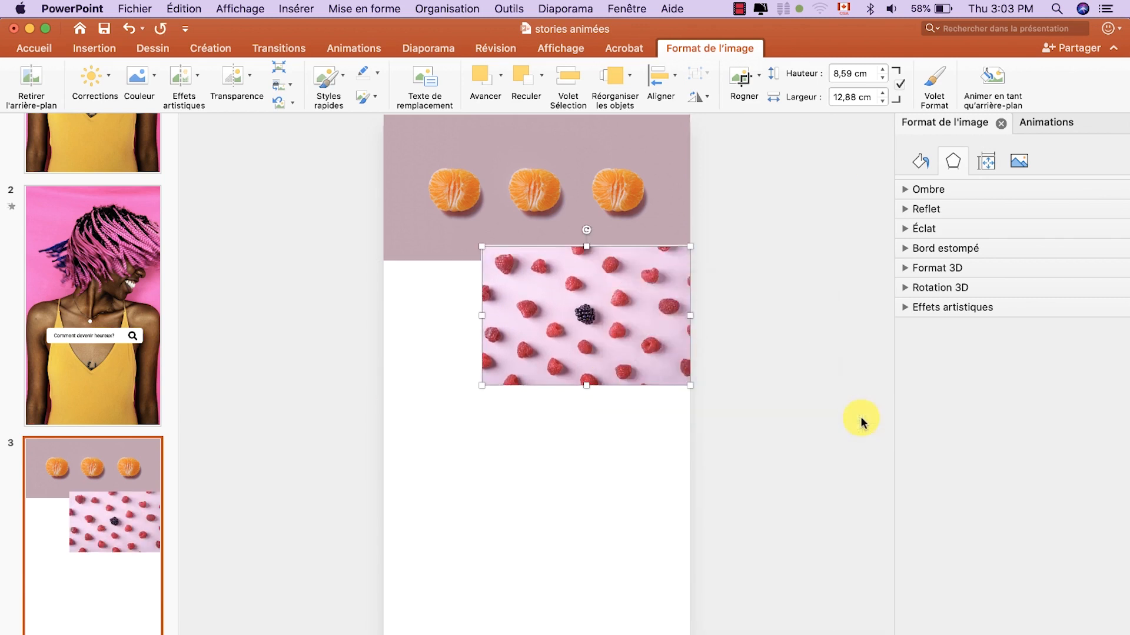
{"action": "key", "text": "Escape"}
Add the lemon, papaya and blue-background mandarin pictures to the collage, and shift the raspberries picture toward the slide's right edge
{"action": "left_click", "coordinate": [424, 634]}
{"action": "left_click_drag", "start_coordinate": [61, 333], "coordinate": [552, 431]}
{"action": "left_click", "coordinate": [558, 326]}
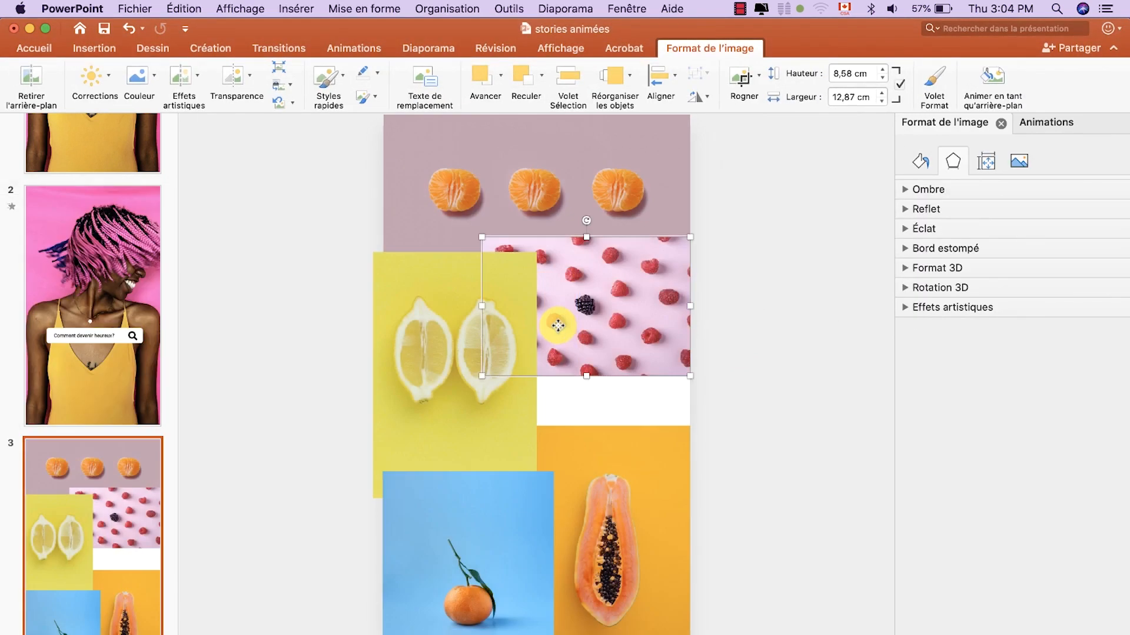
{"action": "left_click_drag", "start_coordinate": [558, 325], "coordinate": [609, 343]}
Complete the fruit collage by scaling the cherries picture to about 10.64 × 13.31 cm and aligning the mandarin picture beneath it
{"action": "left_click", "coordinate": [412, 347]}
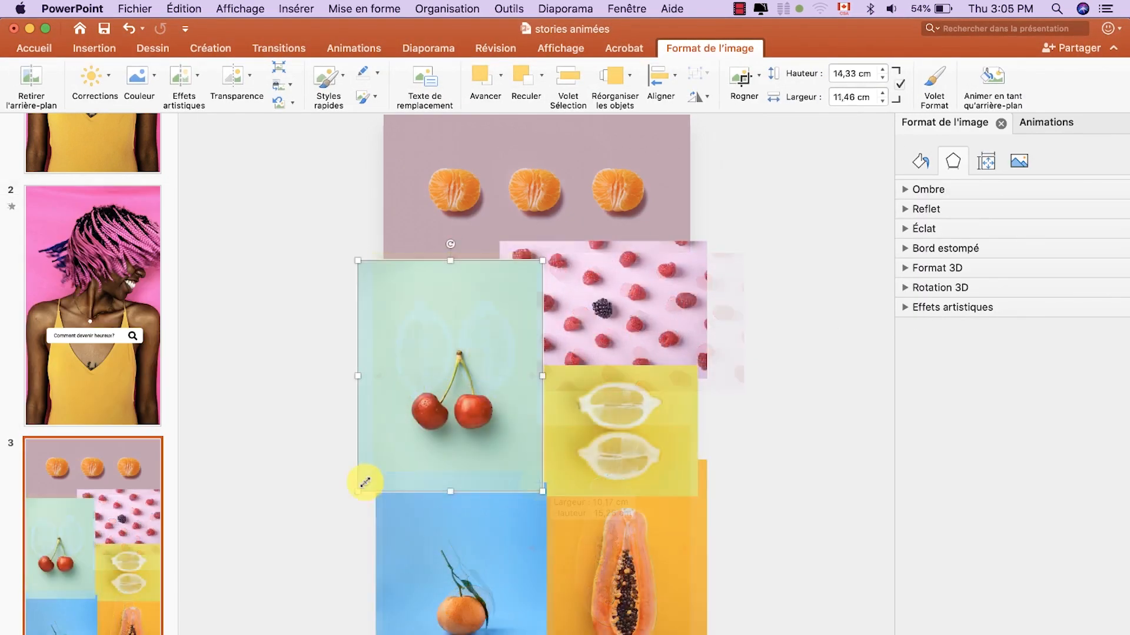
{"action": "mouse_move", "coordinate": [365, 483]}
{"action": "left_mouse_down"}
{"action": "mouse_move", "coordinate": [353, 492]}
{"action": "mouse_move", "coordinate": [370, 475]}
{"action": "left_mouse_up"}
{"action": "left_click", "coordinate": [469, 520]}
{"action": "left_click_drag", "start_coordinate": [468, 520], "coordinate": [469, 496]}
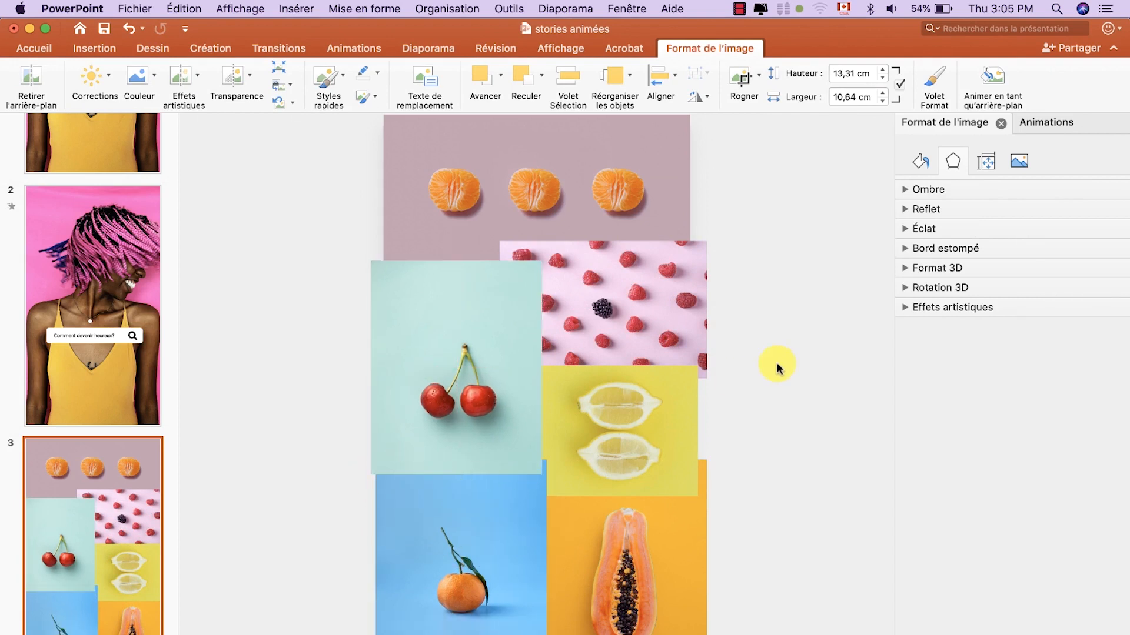
{"action": "left_click", "coordinate": [776, 370]}
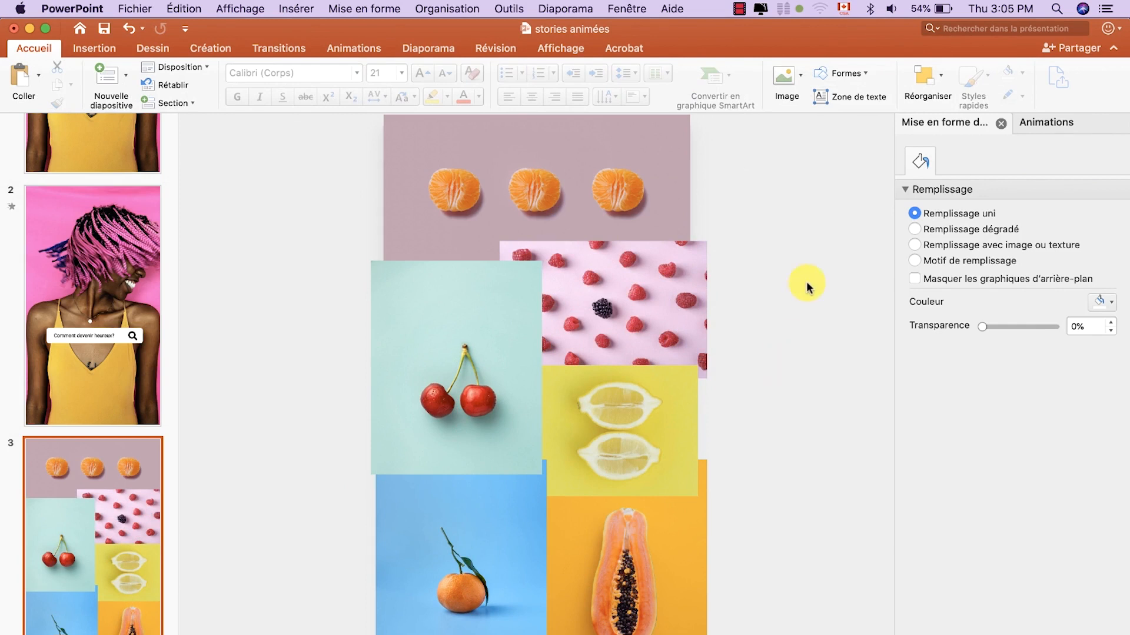
Add a text box reading "Manger des fruits" across the collage, in Aller Display at size 48
{"action": "left_click", "coordinate": [877, 99]}
{"action": "mouse_move", "coordinate": [418, 350]}
{"action": "left_mouse_down"}
{"action": "mouse_move", "coordinate": [719, 472]}
{"action": "mouse_move", "coordinate": [718, 461]}
{"action": "left_mouse_up"}
{"action": "left_click", "coordinate": [299, 71]}
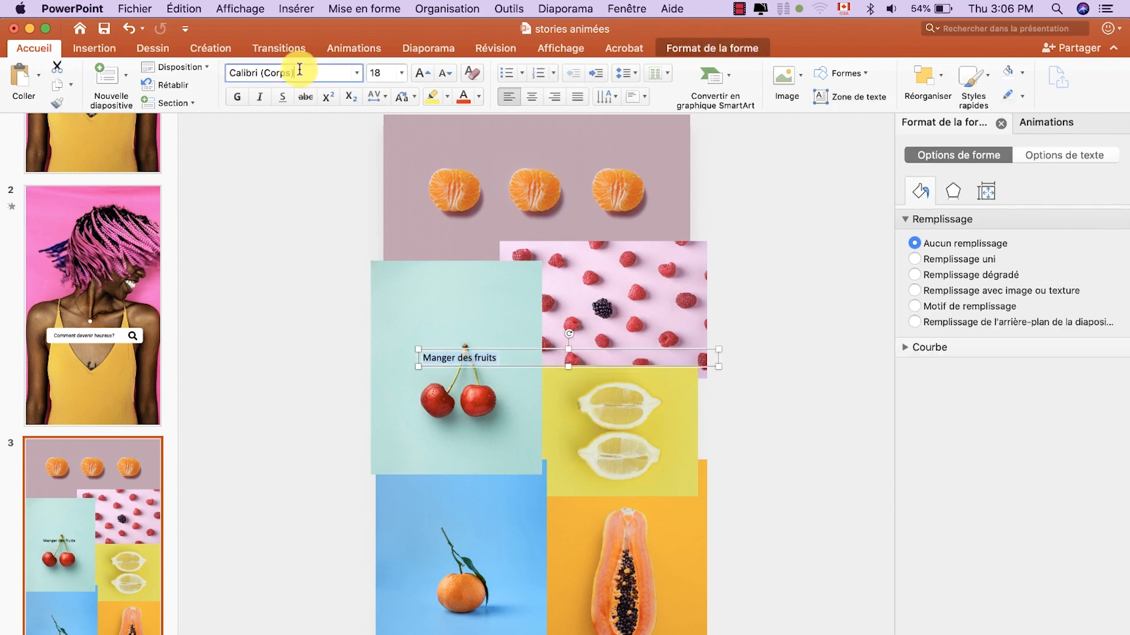
{"action": "type", "text": "Aller Display"}
{"action": "key", "text": "Return"}
{"action": "left_click", "coordinate": [425, 72]}
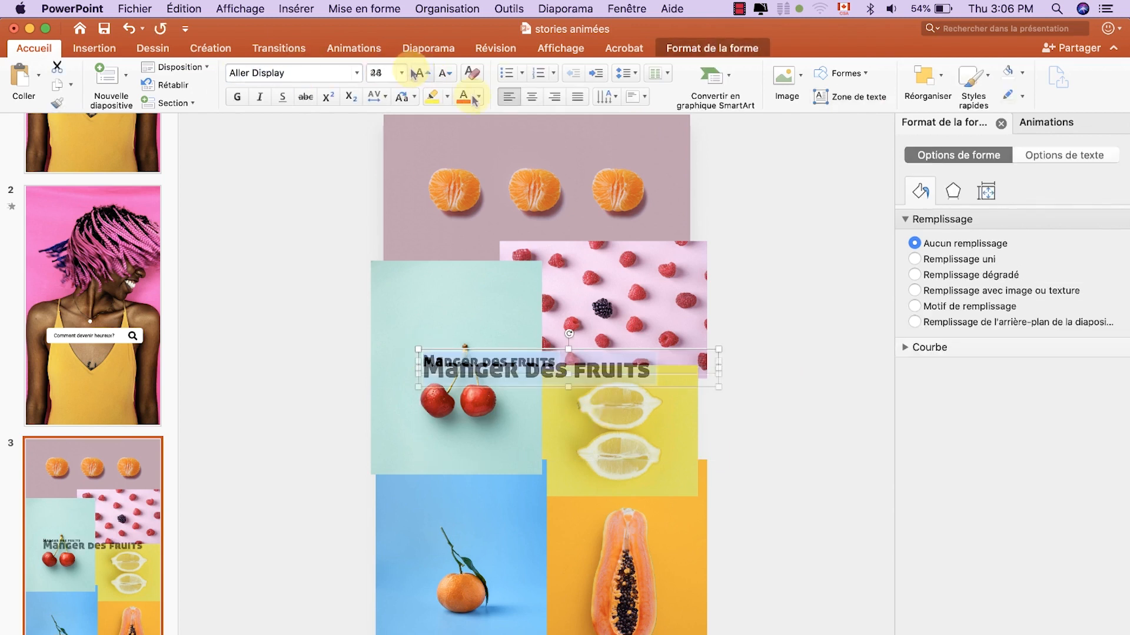
Colour the "Manger des fruits" text white and narrow its text box to fit the words
{"action": "left_click", "coordinate": [479, 97]}
{"action": "left_click", "coordinate": [469, 148]}
{"action": "left_click_drag", "start_coordinate": [718, 368], "coordinate": [655, 369]}
{"action": "left_click", "coordinate": [604, 197]}
Draw a rounded rectangle about 16.26 × 3.73 cm over the "Manger des fruits" title
{"action": "left_click", "coordinate": [108, 48]}
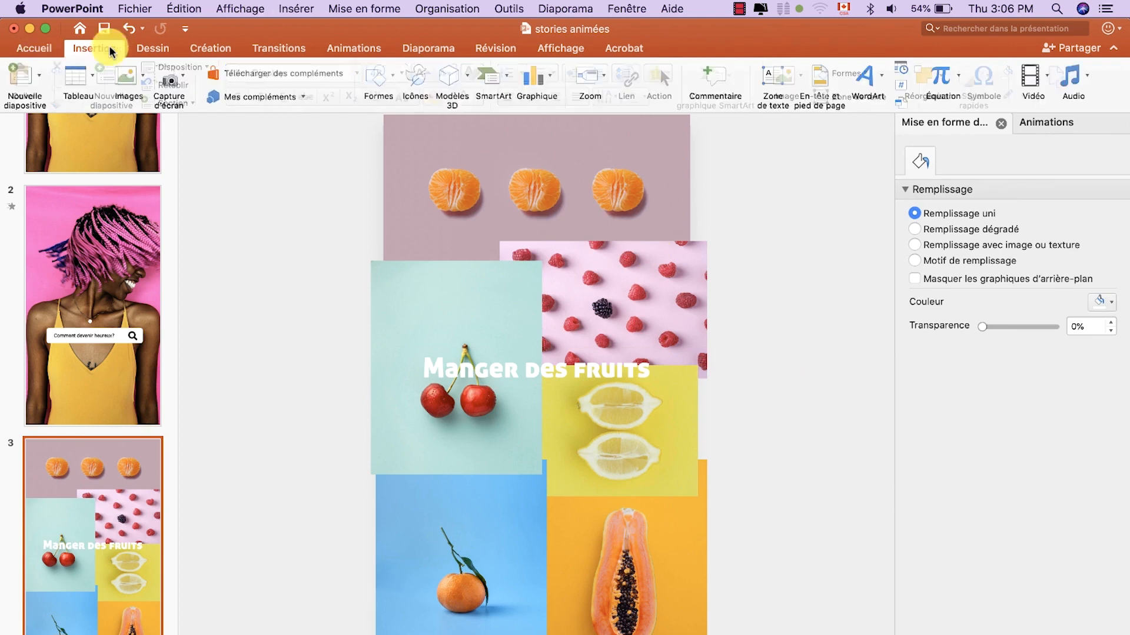
{"action": "left_click", "coordinate": [395, 81]}
{"action": "left_click", "coordinate": [507, 126]}
{"action": "left_click_drag", "start_coordinate": [406, 338], "coordinate": [669, 400]}
Remove the rounded rectangle's outline and fill it with black
{"action": "left_click", "coordinate": [379, 73]}
{"action": "left_click", "coordinate": [391, 112]}
{"action": "left_click", "coordinate": [329, 76]}
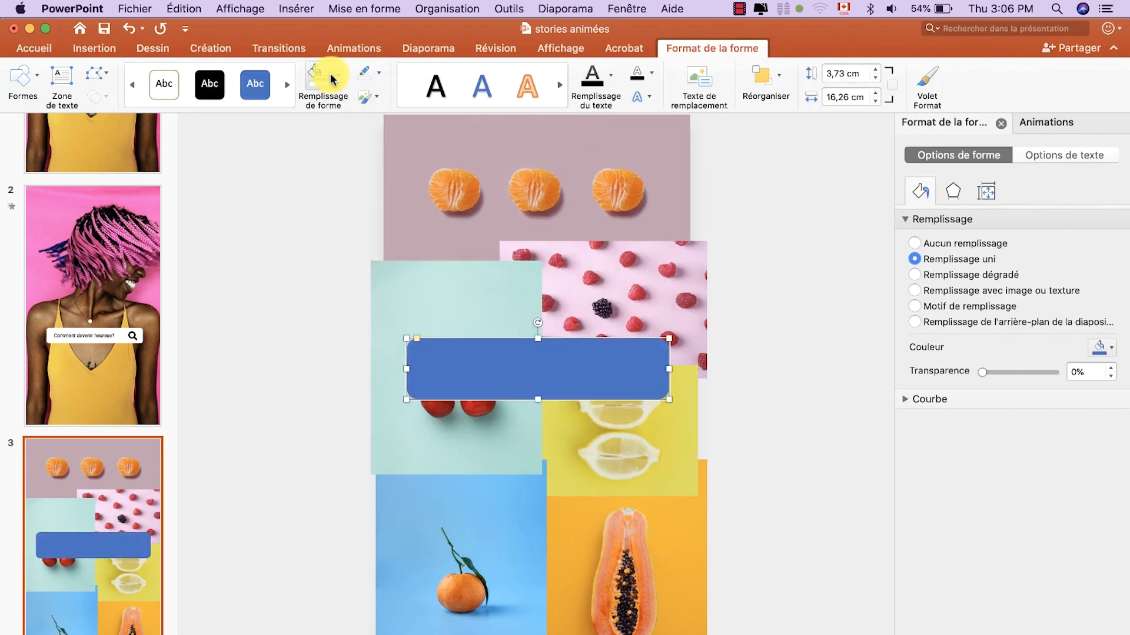
{"action": "left_click", "coordinate": [336, 150]}
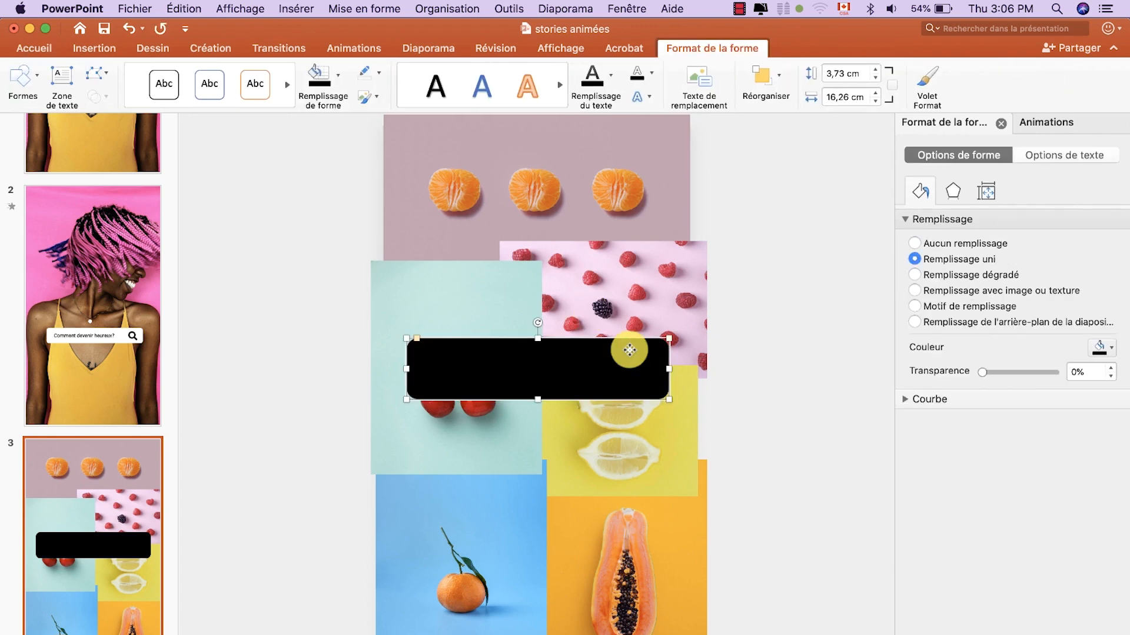
Send the black rectangle one level back behind the title text and set its fill transparency to 32%
{"action": "right_click", "coordinate": [599, 353]}
{"action": "mouse_move", "coordinate": [806, 476]}
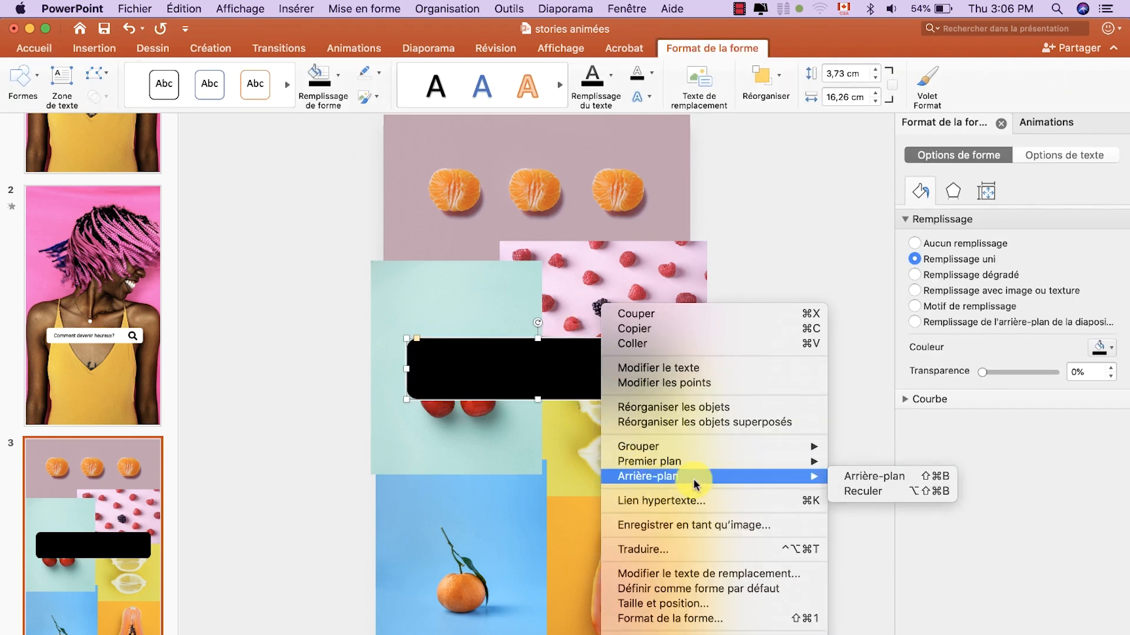
{"action": "left_click", "coordinate": [867, 493]}
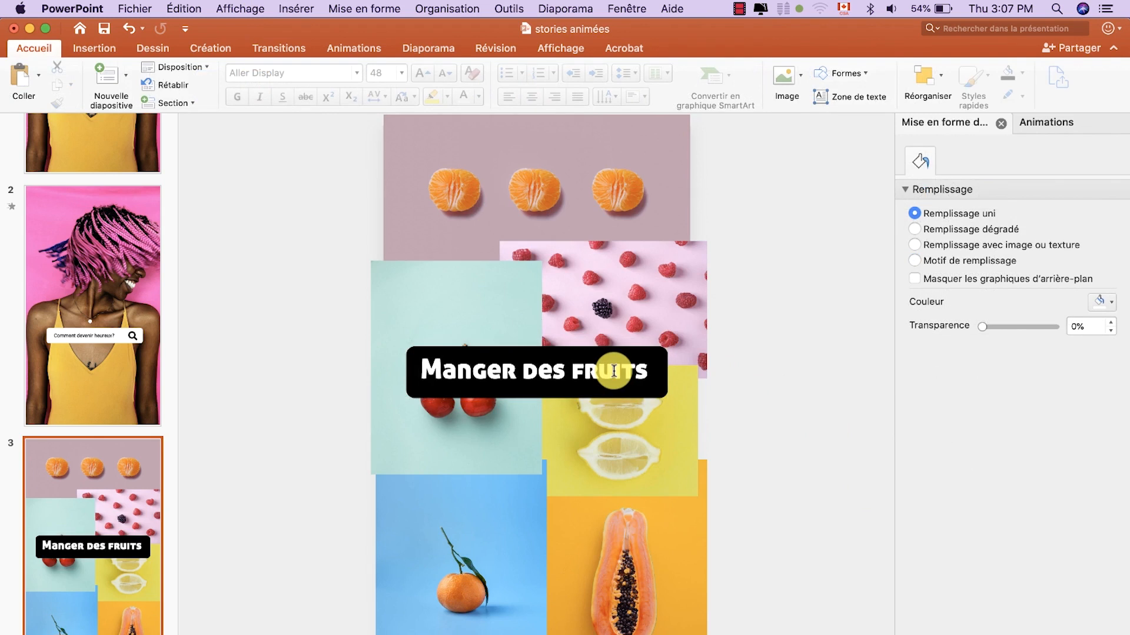
{"action": "left_click", "coordinate": [921, 191]}
{"action": "left_click_drag", "start_coordinate": [978, 375], "coordinate": [1008, 373]}
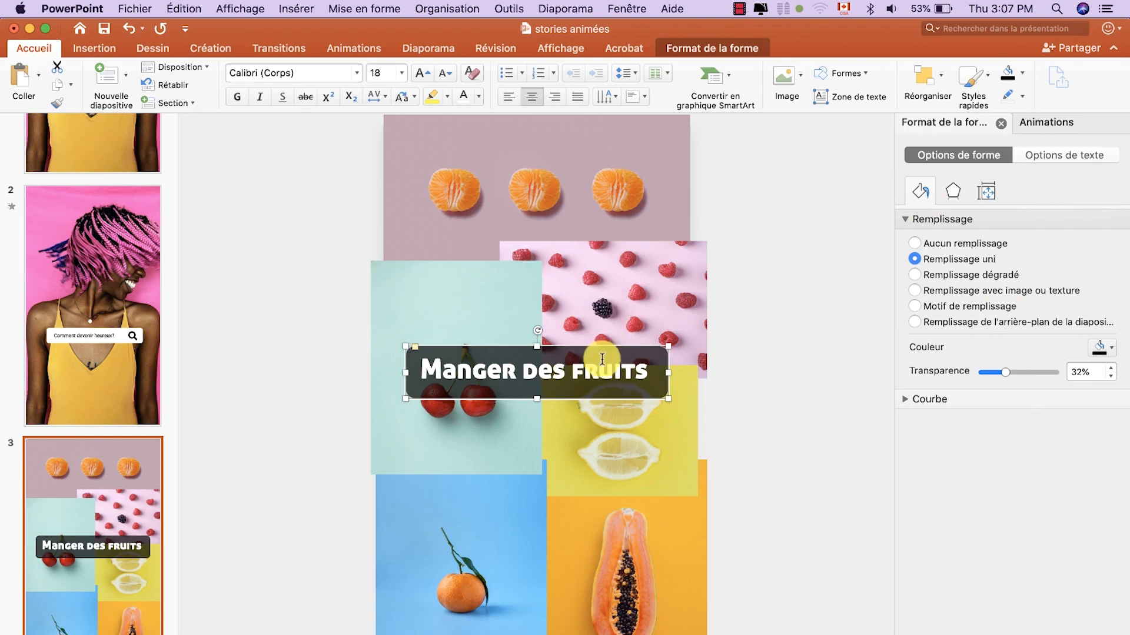
Group the "Manger des fruits" title with its dark rectangle and move the group slightly down the collage
{"action": "left_click", "coordinate": [599, 367]}
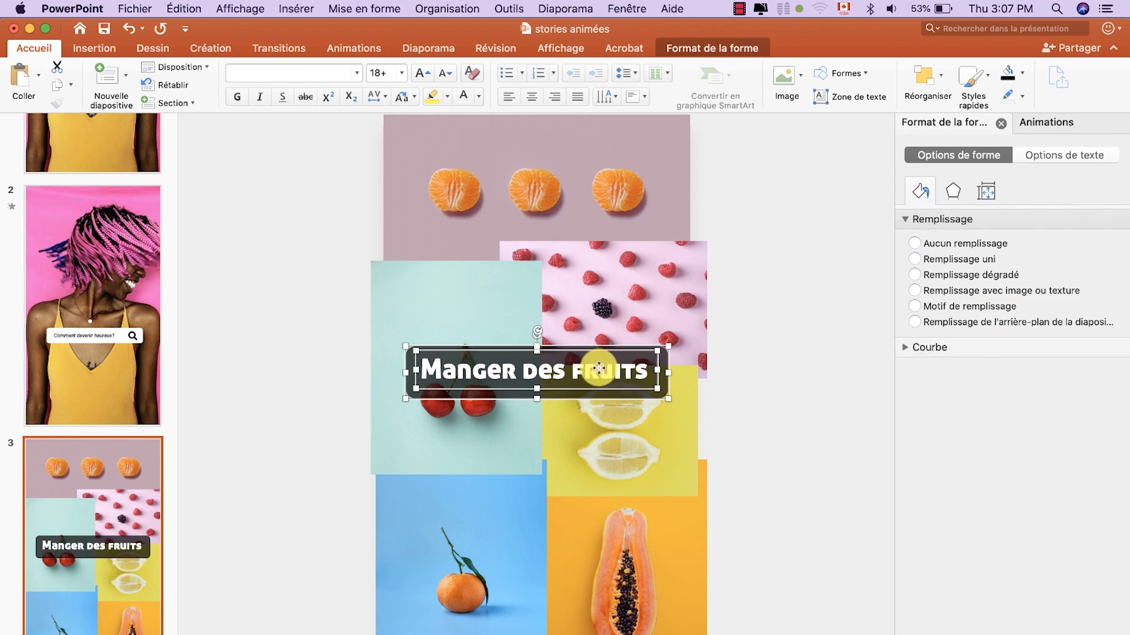
{"action": "left_click", "coordinate": [452, 8]}
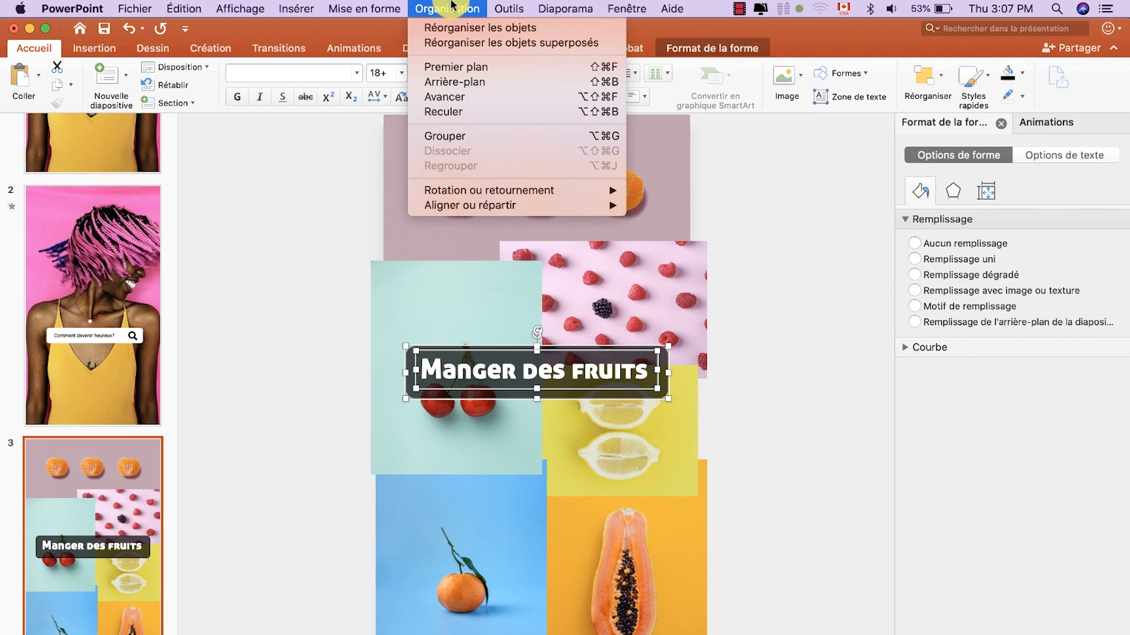
{"action": "left_click", "coordinate": [461, 136]}
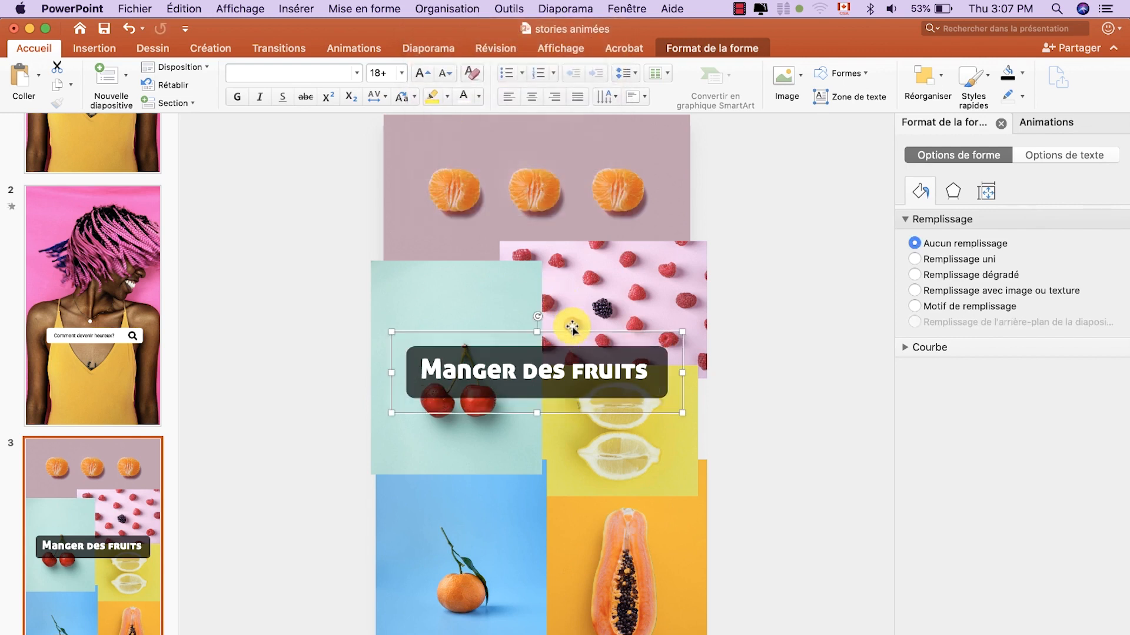
{"action": "left_click_drag", "start_coordinate": [575, 334], "coordinate": [572, 354]}
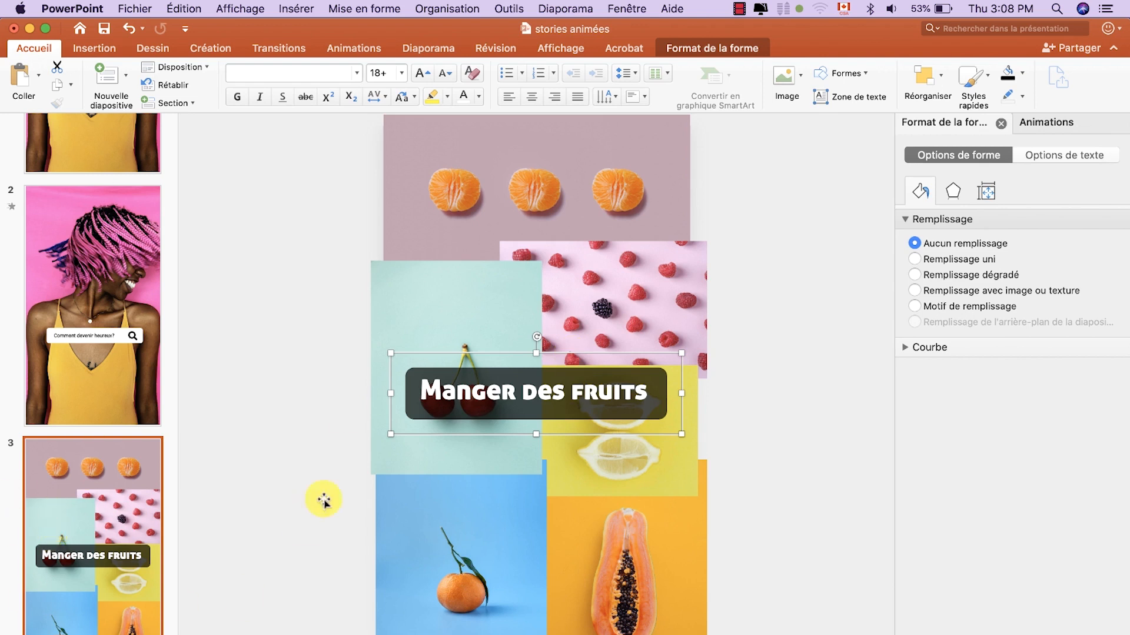
{"action": "left_click", "coordinate": [860, 361]}
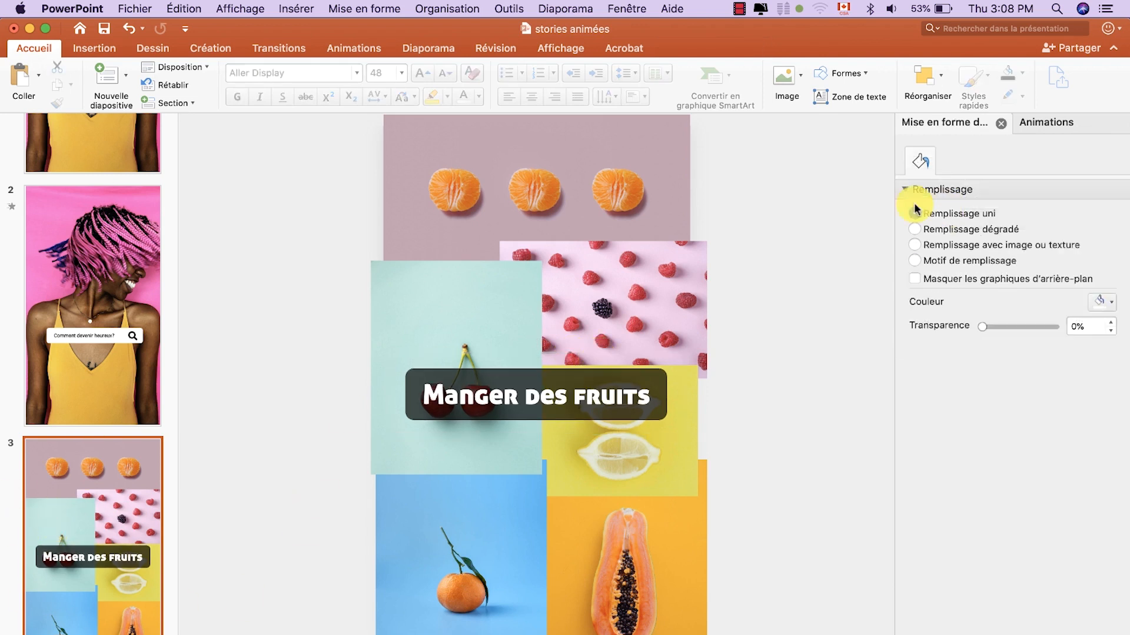
Apply the Apparaître entrance animation to the image of the three mandarin segments on slide 3
{"action": "left_click", "coordinate": [347, 49]}
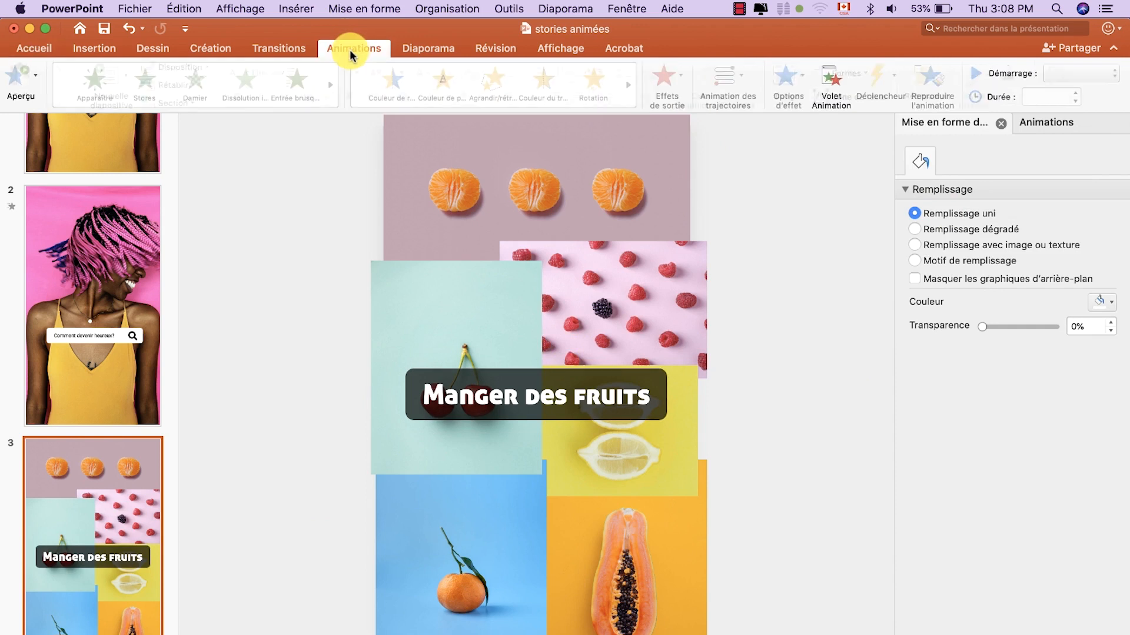
{"action": "left_click", "coordinate": [454, 207]}
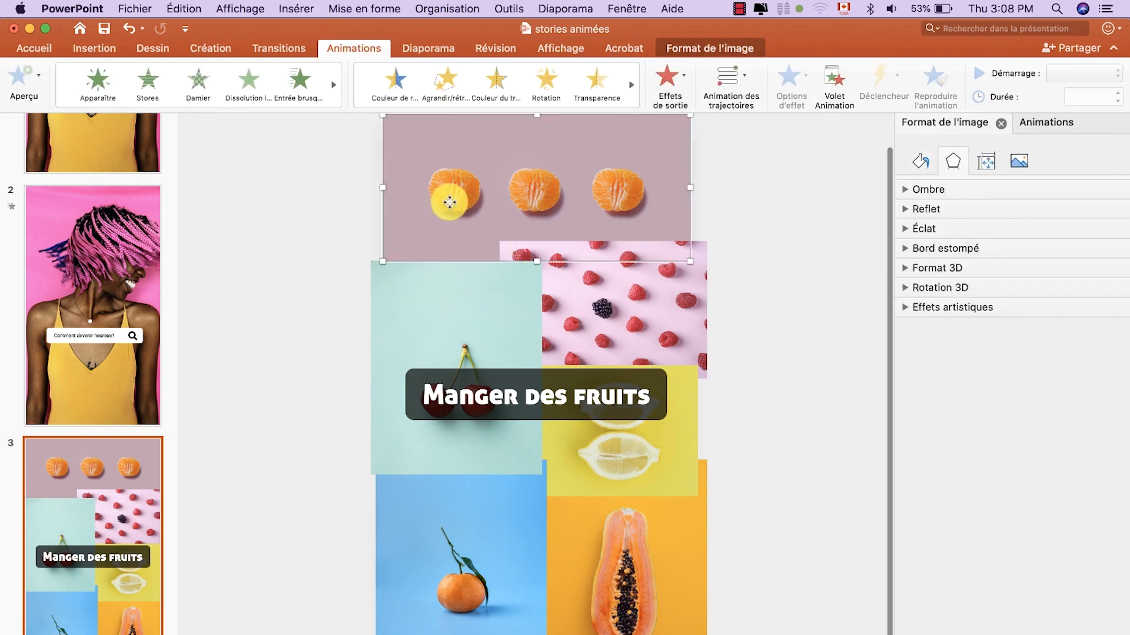
{"action": "left_click", "coordinate": [108, 85]}
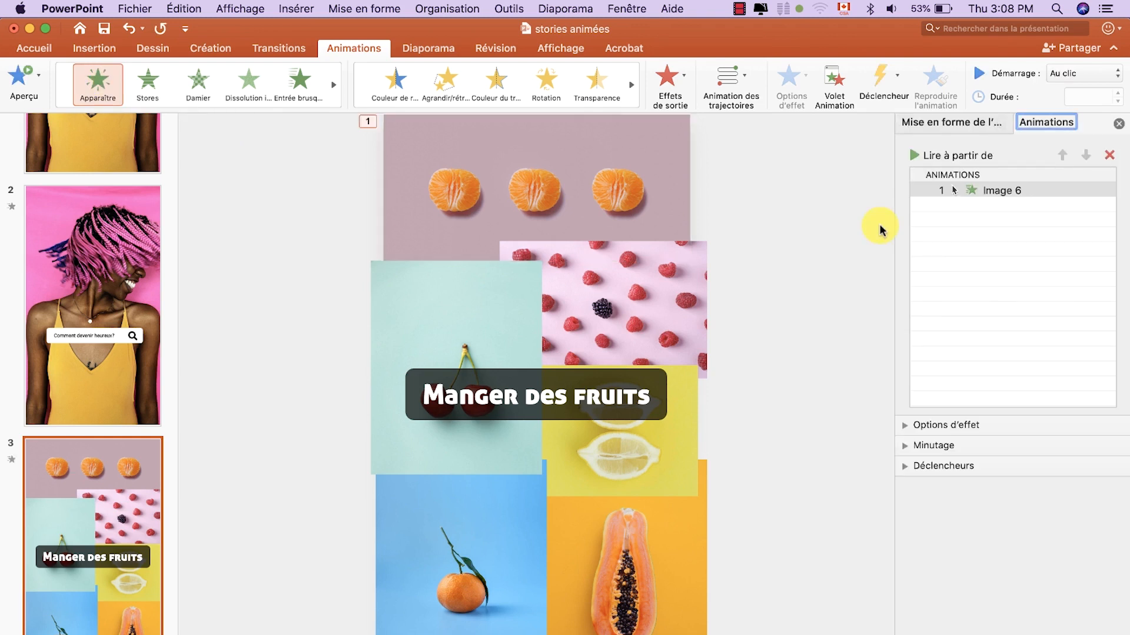
Give the raspberry image an Apparaître entrance that starts Après la précédente with a delay of 0,5 seconds
{"action": "left_click", "coordinate": [650, 254]}
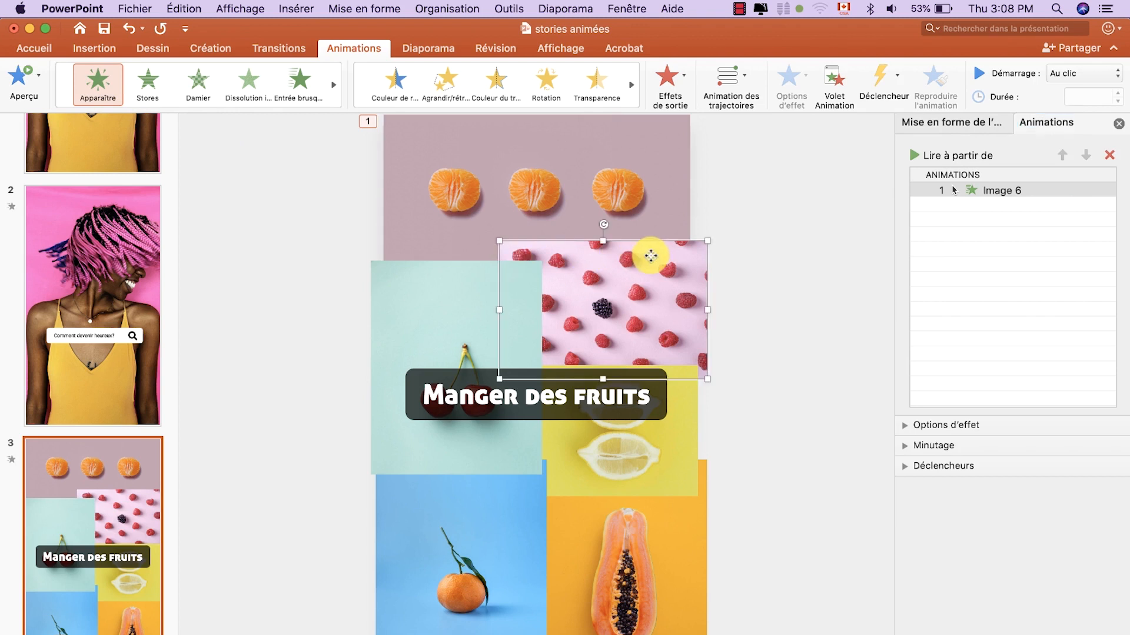
{"action": "left_click", "coordinate": [99, 90]}
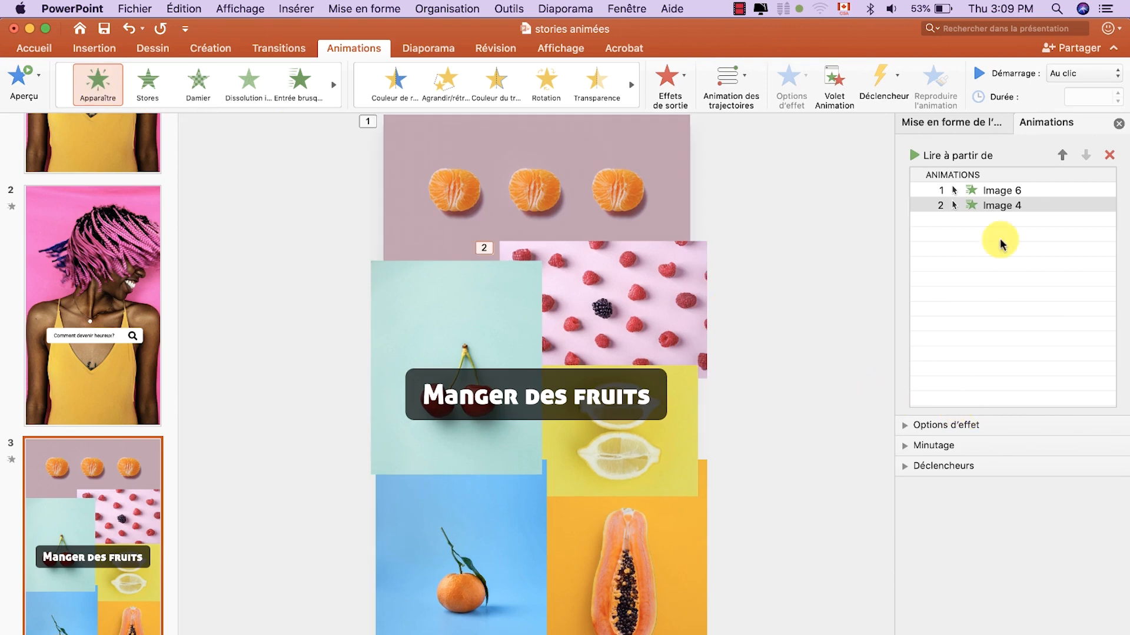
{"action": "left_click", "coordinate": [1080, 80]}
{"action": "left_click", "coordinate": [1079, 103]}
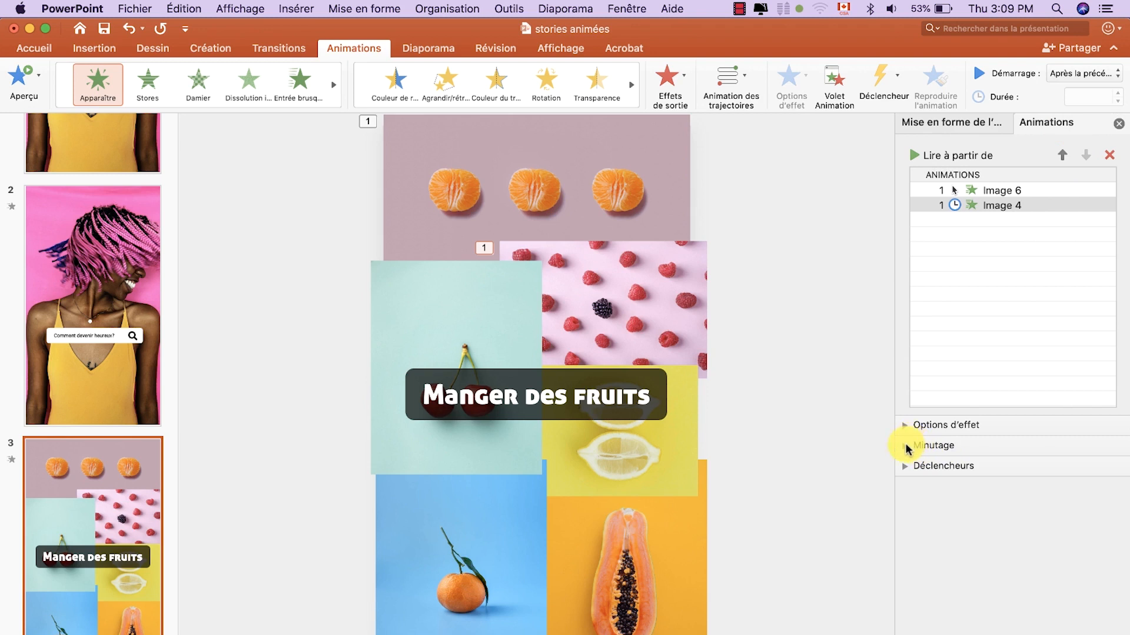
{"action": "left_click", "coordinate": [906, 446]}
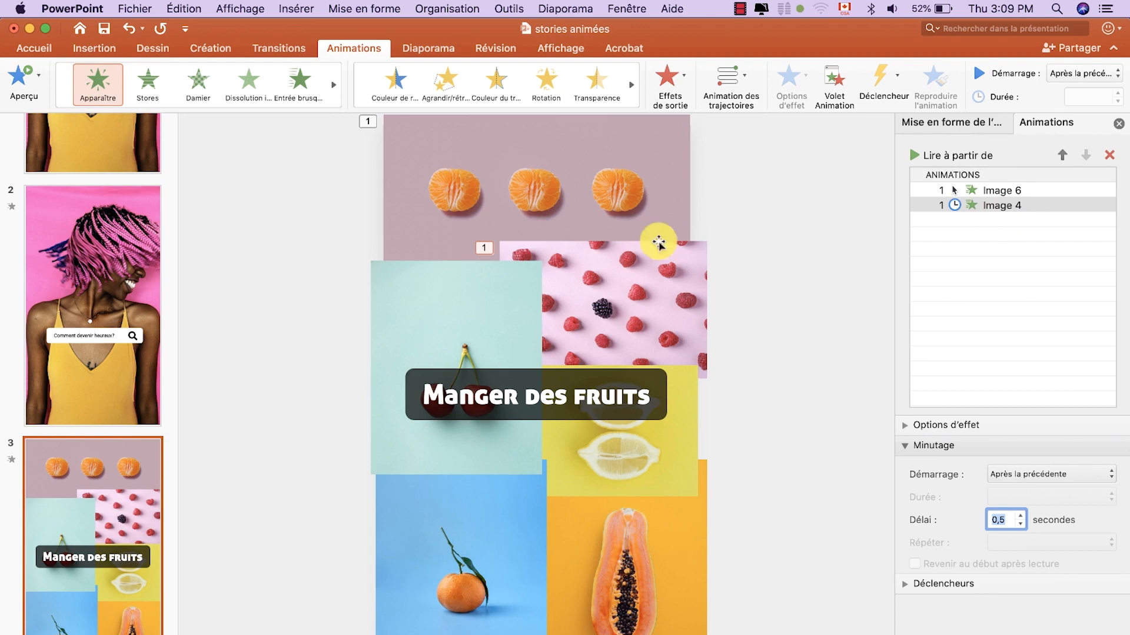
Copy the raspberry image's animation onto the cherry image and check its timing settings
{"action": "left_click", "coordinate": [640, 269]}
{"action": "left_click", "coordinate": [913, 81]}
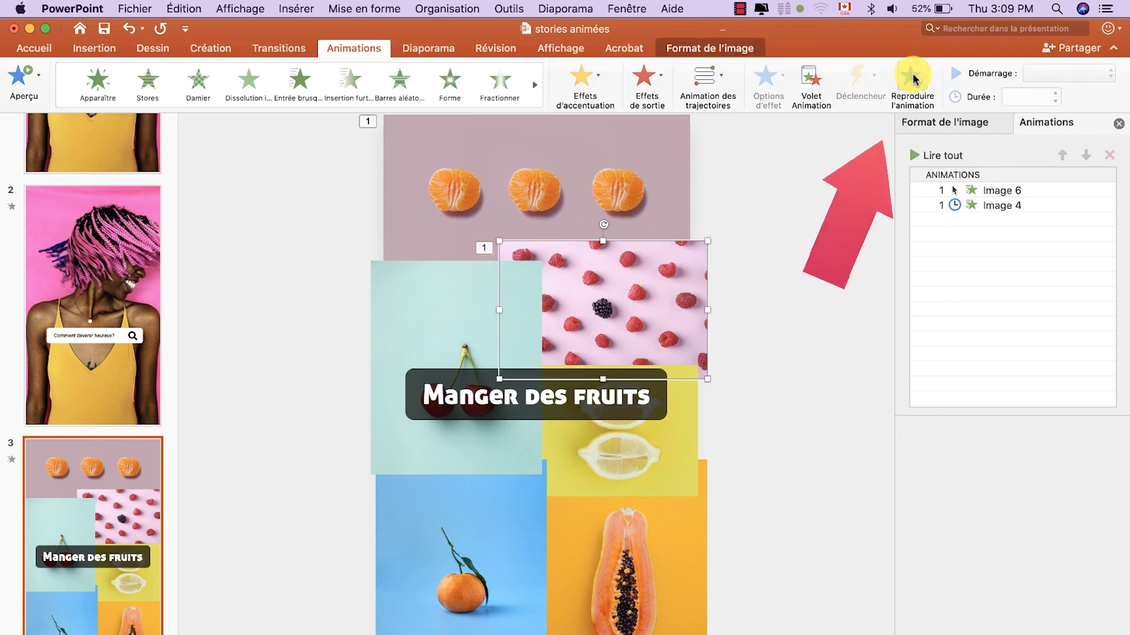
{"action": "left_click", "coordinate": [439, 283]}
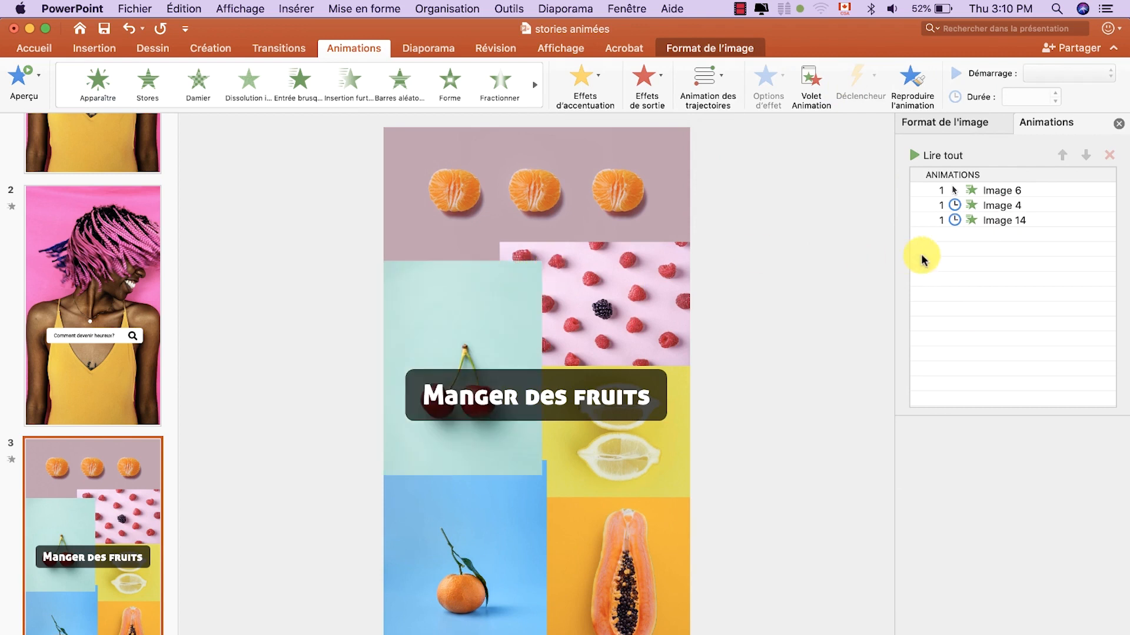
{"action": "left_click", "coordinate": [1017, 221]}
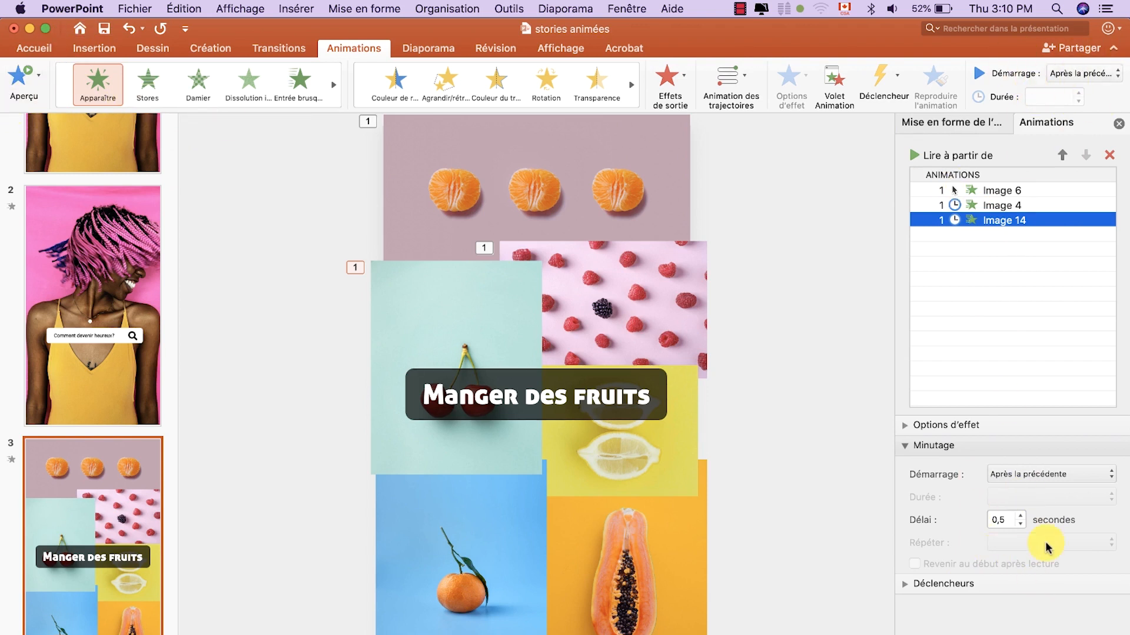
Copy the cherry image's animation onto the lemon, whole mandarin and papaya images in turn
{"action": "left_click", "coordinate": [529, 312]}
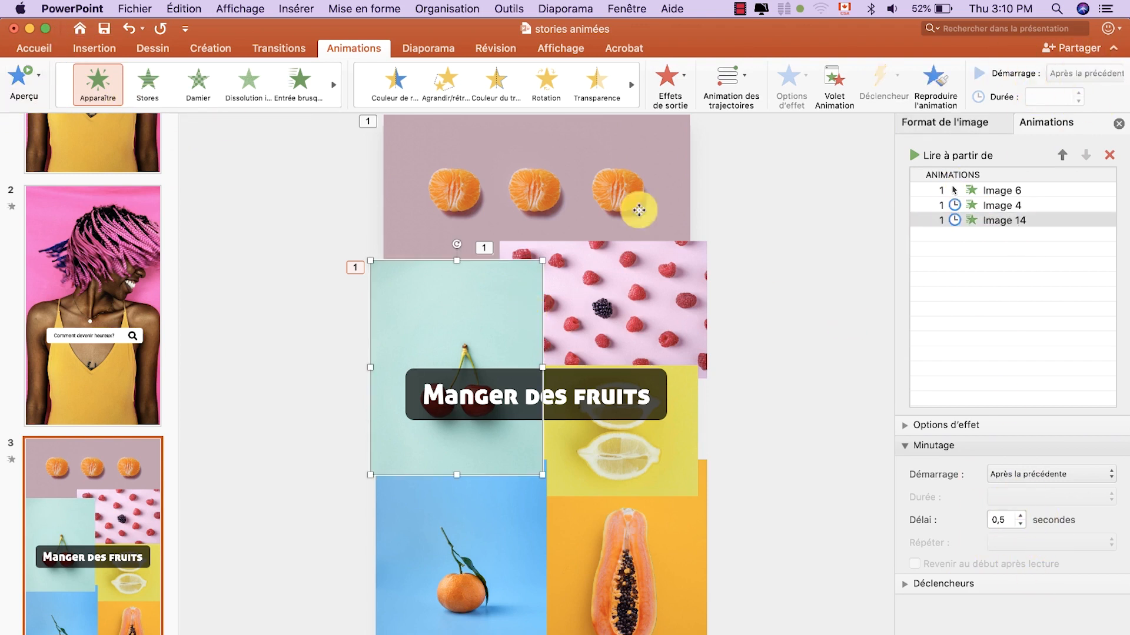
{"action": "left_click", "coordinate": [919, 86]}
{"action": "left_click", "coordinate": [677, 431]}
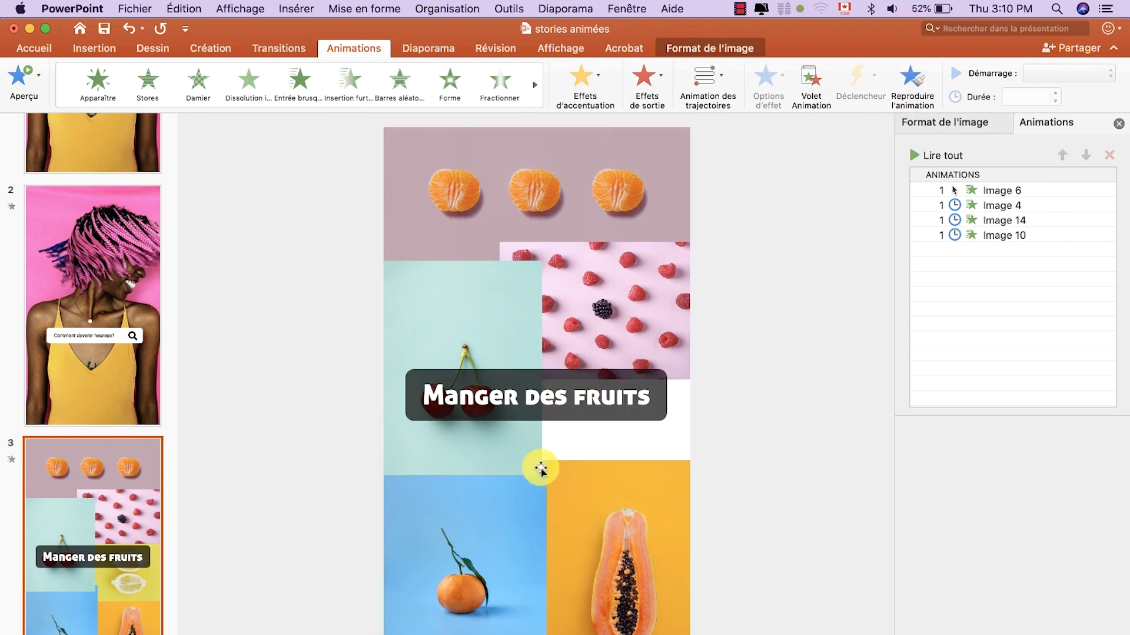
{"action": "left_click", "coordinate": [912, 80]}
{"action": "left_click", "coordinate": [466, 531]}
{"action": "left_click", "coordinate": [913, 80]}
{"action": "left_click", "coordinate": [681, 534]}
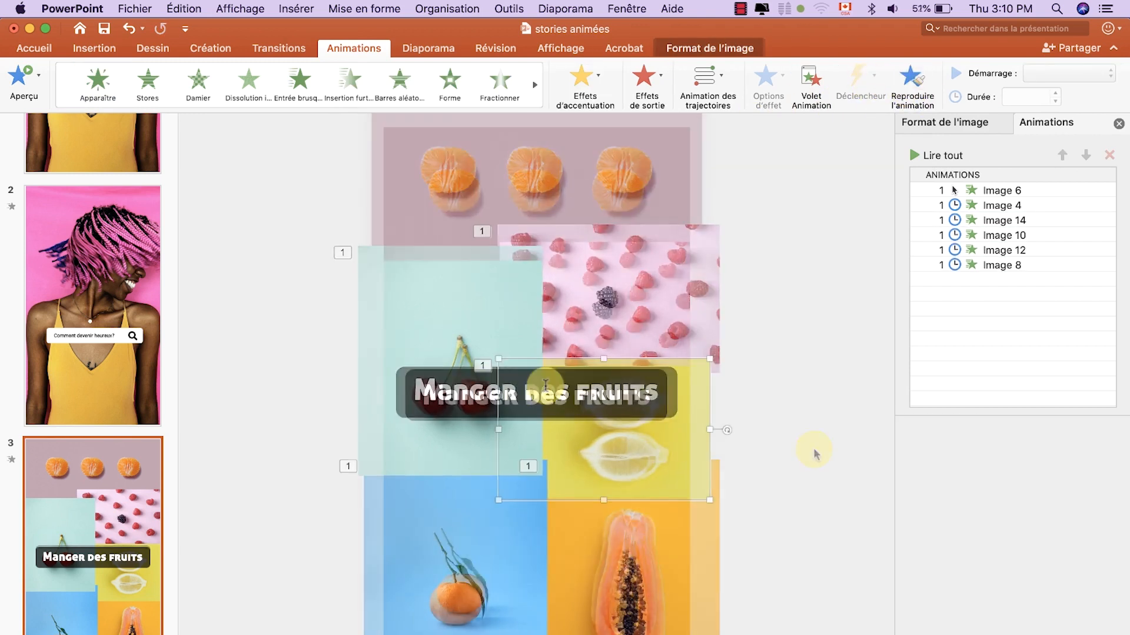
Apply the Entrée brusque entrance animation to the "Manger des fruits" title group
{"action": "left_click", "coordinate": [441, 390]}
{"action": "left_click", "coordinate": [850, 302]}
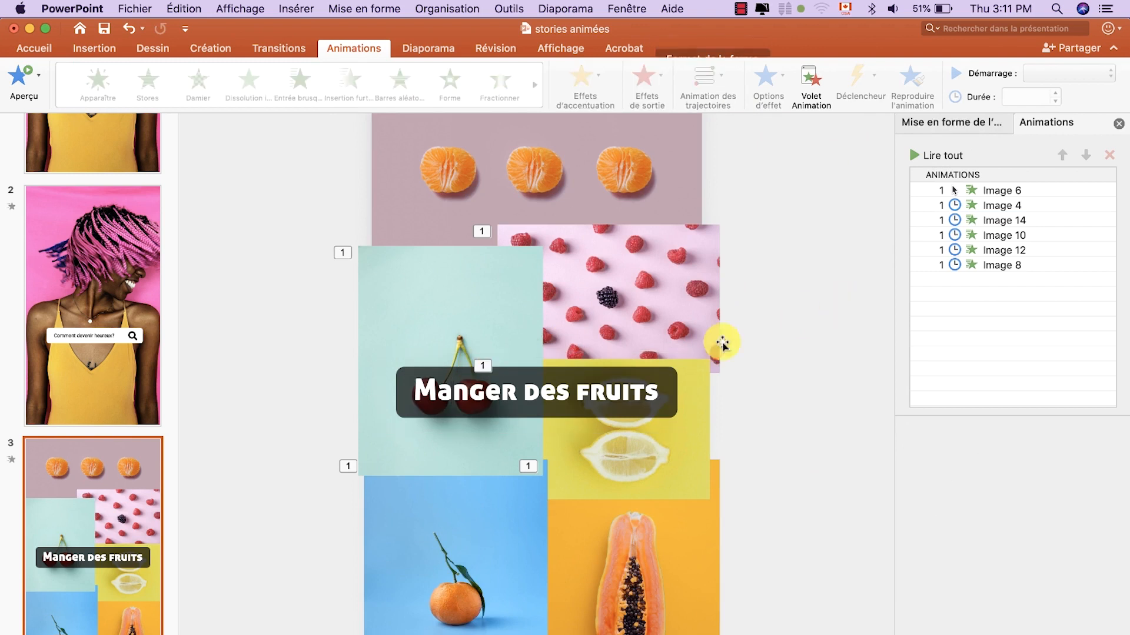
{"action": "left_click", "coordinate": [657, 372]}
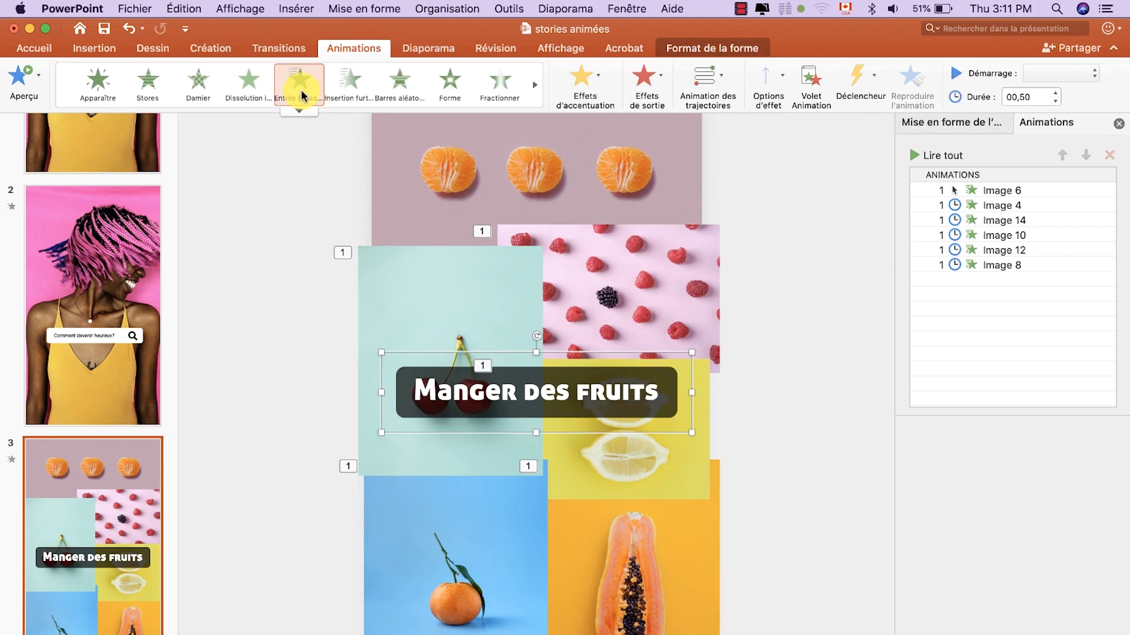
{"action": "left_click", "coordinate": [301, 88]}
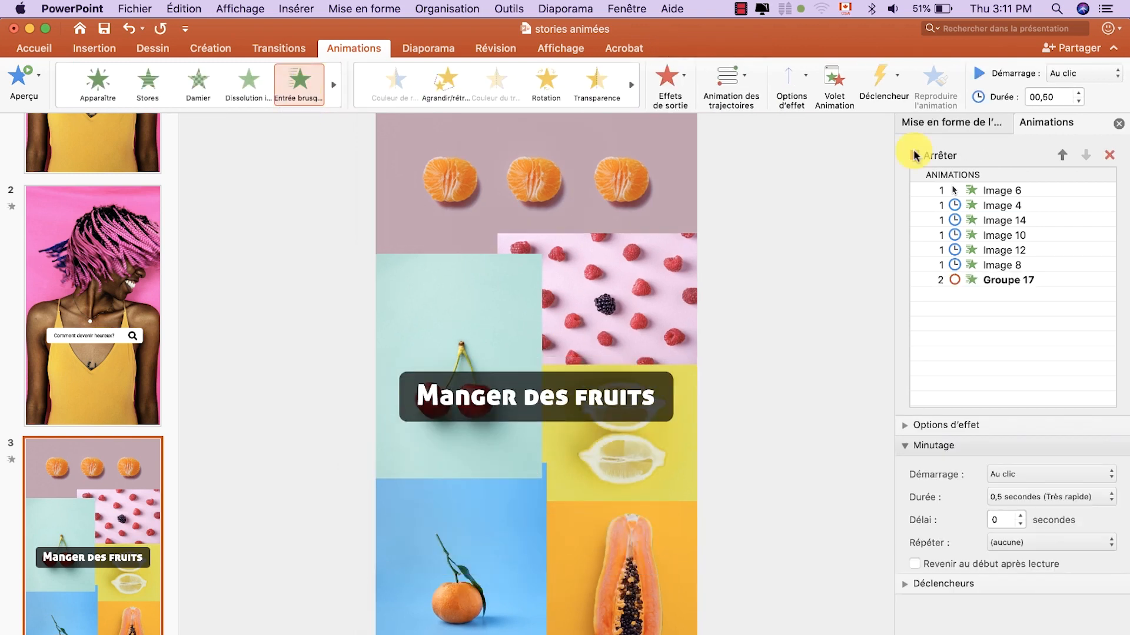
Make the title group's entrance come À partir du coin inférieur droit and start Après la précédente
{"action": "left_click", "coordinate": [795, 79]}
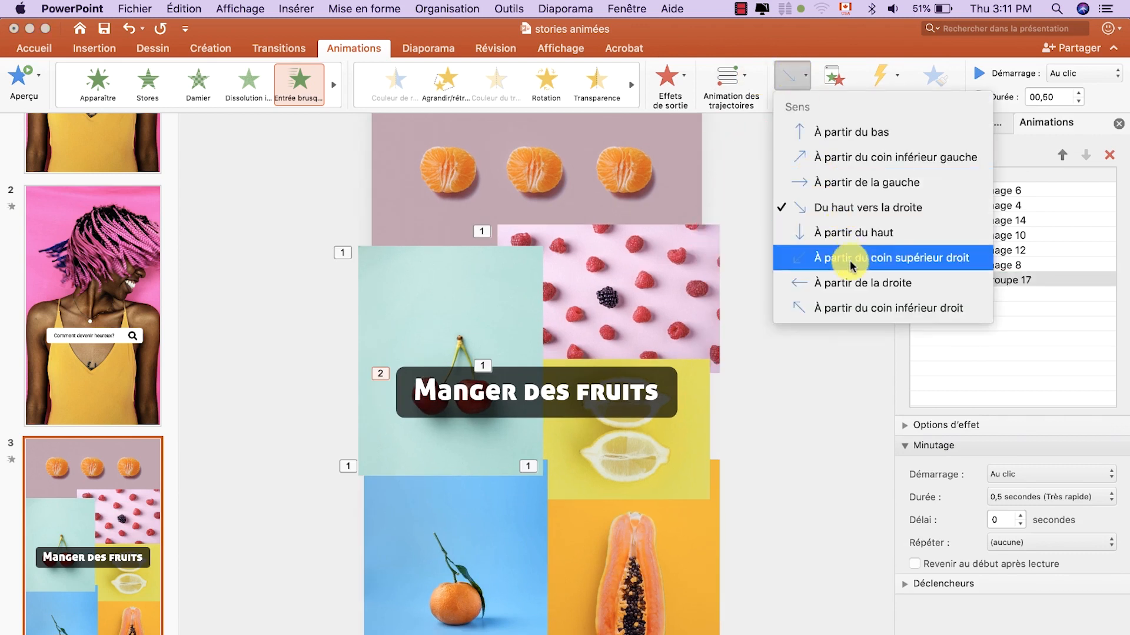
{"action": "left_click", "coordinate": [860, 308]}
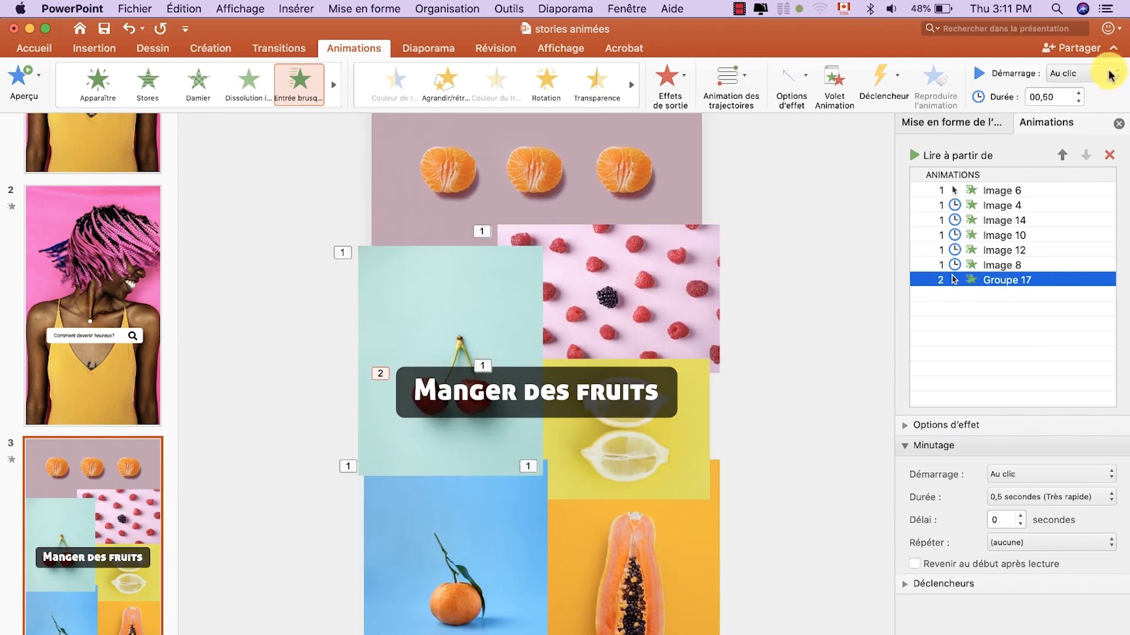
{"action": "left_click", "coordinate": [1074, 73]}
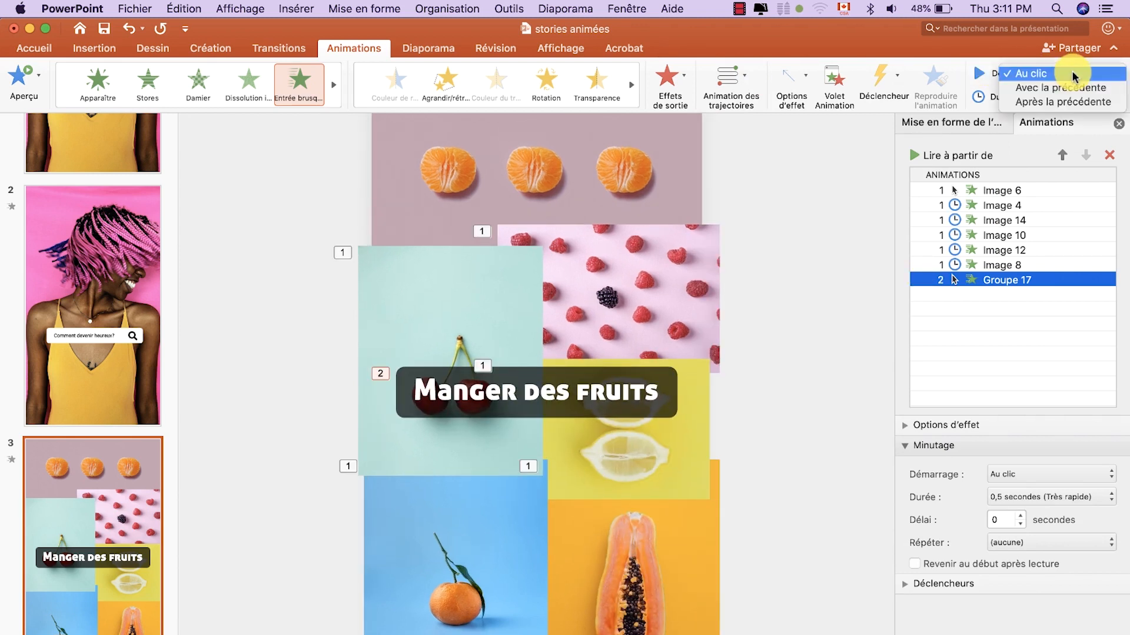
{"action": "left_click", "coordinate": [1070, 102]}
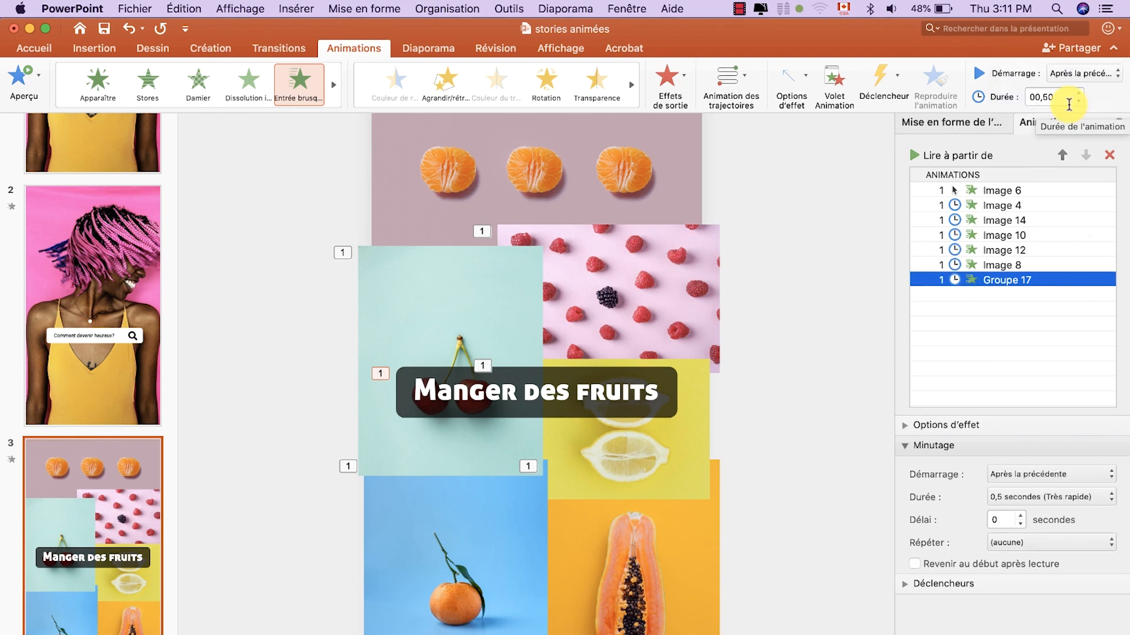
Examine the sound effects available in the effect options of the first image's animation
{"action": "left_click", "coordinate": [943, 186]}
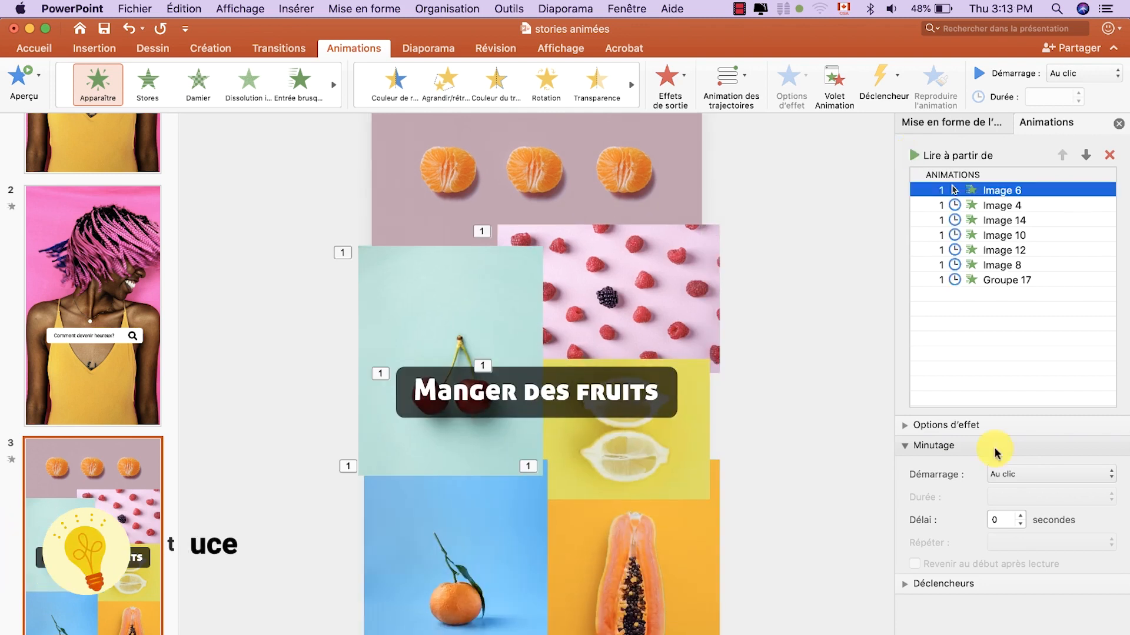
{"action": "left_click", "coordinate": [913, 426]}
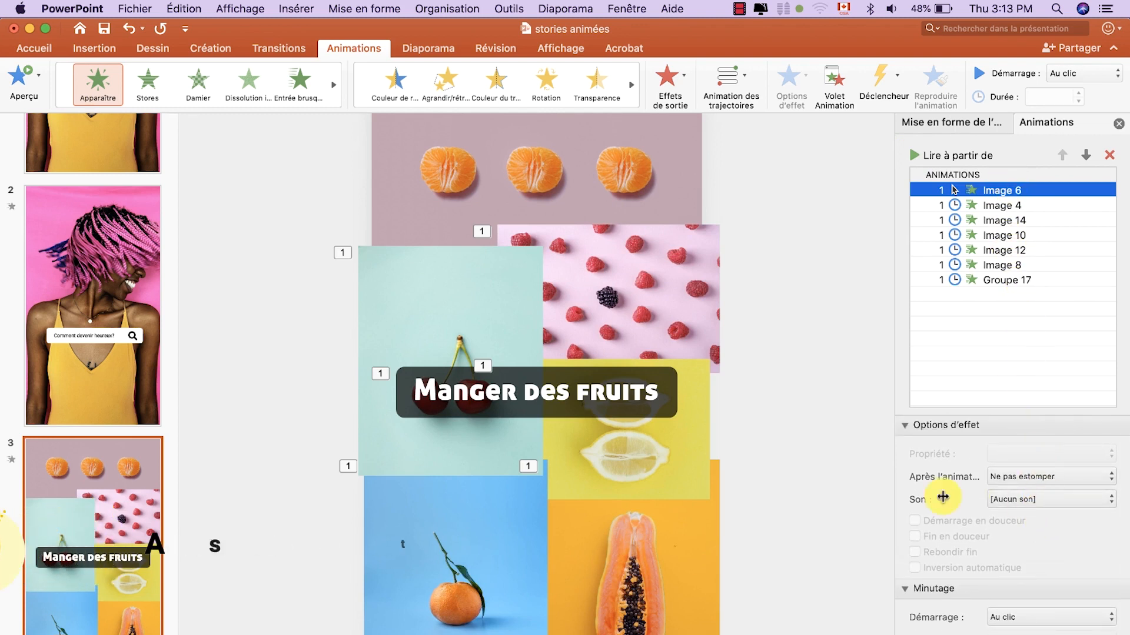
{"action": "left_click", "coordinate": [1033, 500]}
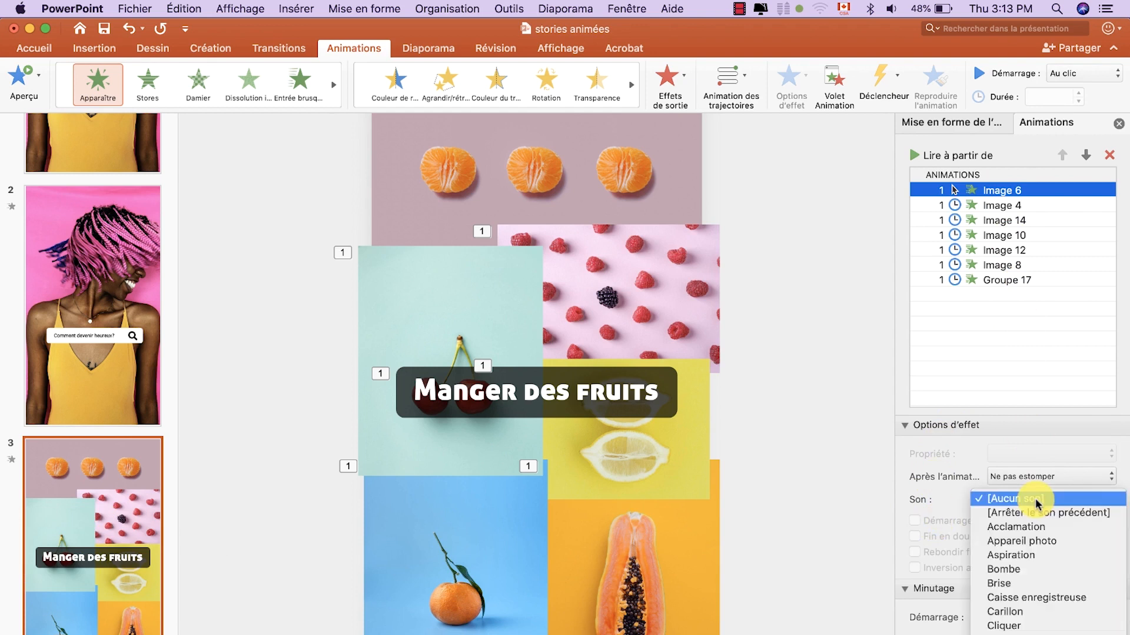
{"action": "scroll", "coordinate": [1015, 628], "scroll_direction": "down", "scroll_amount": 5}
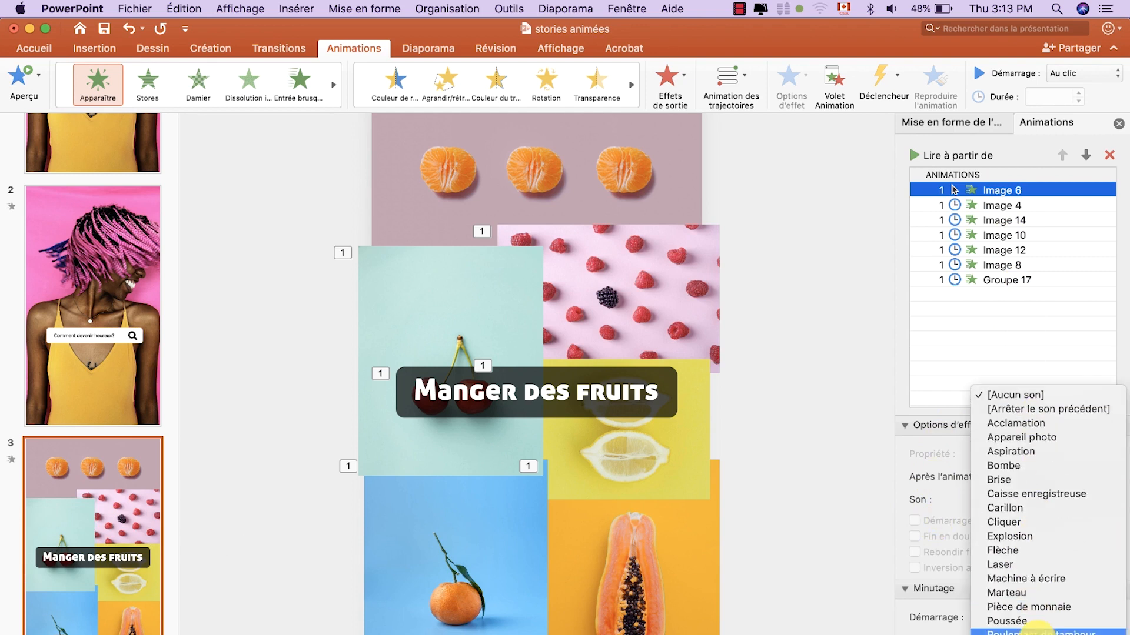
{"action": "left_click", "coordinate": [1012, 500]}
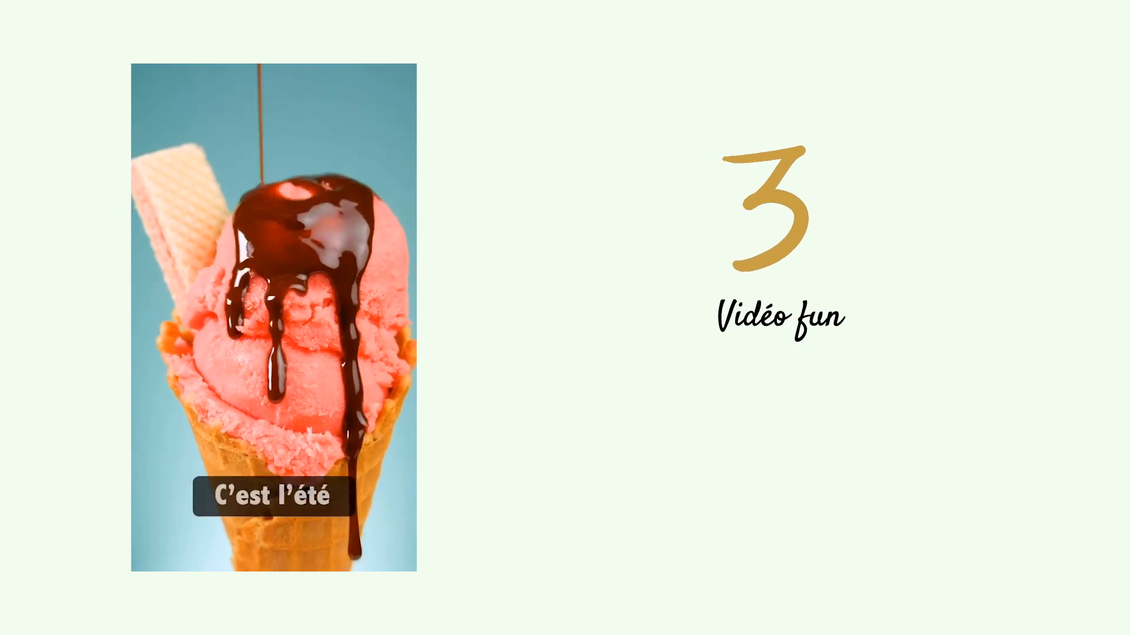
Add a new slide after the "Manger des fruits" slide and delete all of its placeholders
{"action": "left_click", "coordinate": [107, 509]}
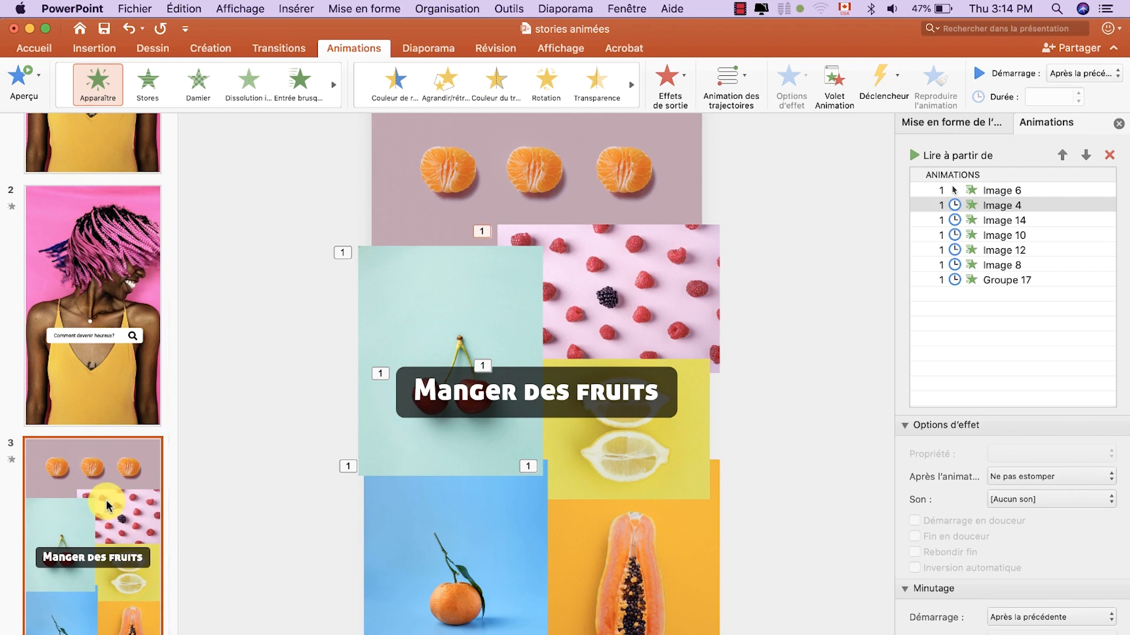
{"action": "left_click", "coordinate": [34, 48]}
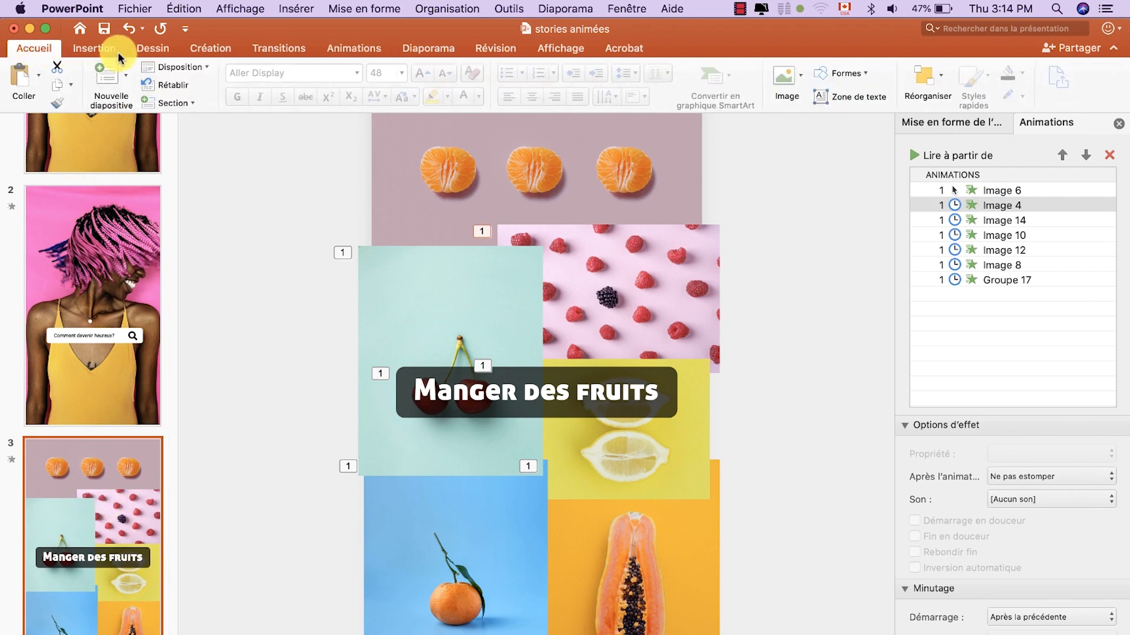
{"action": "left_click", "coordinate": [109, 85]}
{"action": "key", "text": "super+a"}
{"action": "key", "text": "Delete"}
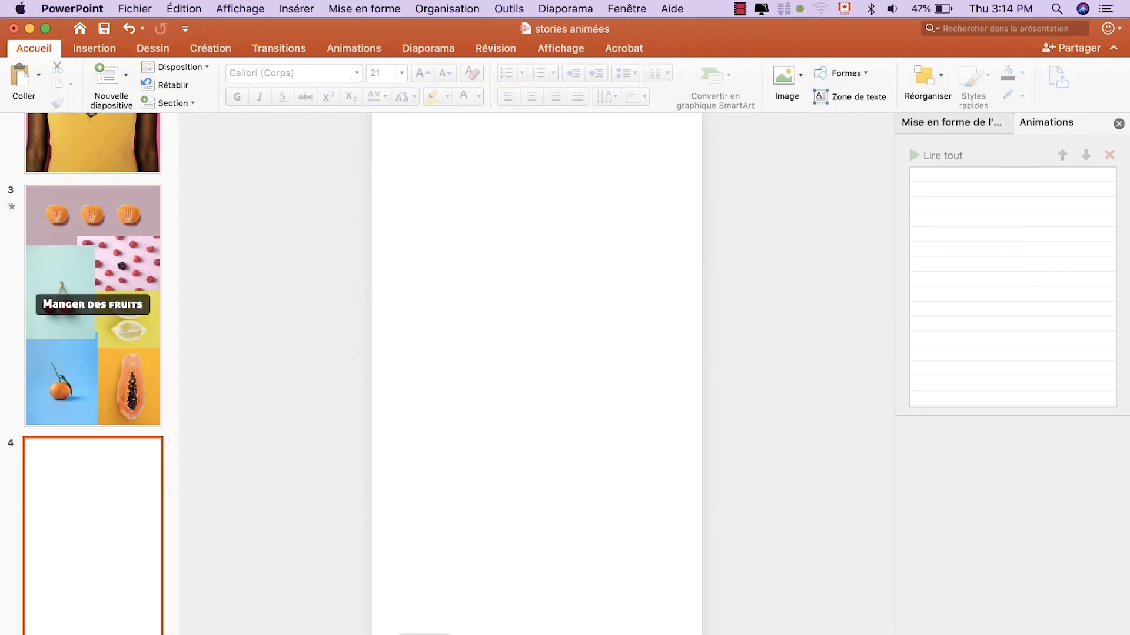
Preview glace.mp4 in the RESSOURCES folder in Finder and insert the video on the blank slide 4
{"action": "left_click", "coordinate": [424, 634]}
{"action": "scroll", "coordinate": [327, 336], "scroll_direction": "down", "scroll_amount": 10}
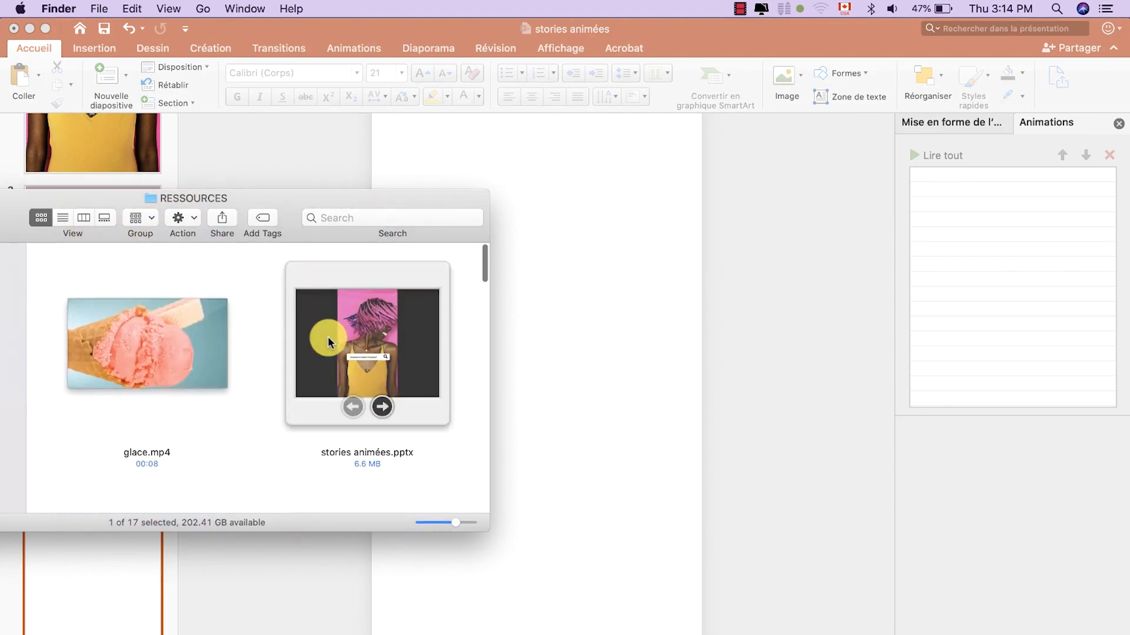
{"action": "left_click", "coordinate": [199, 318]}
{"action": "key", "text": "space"}
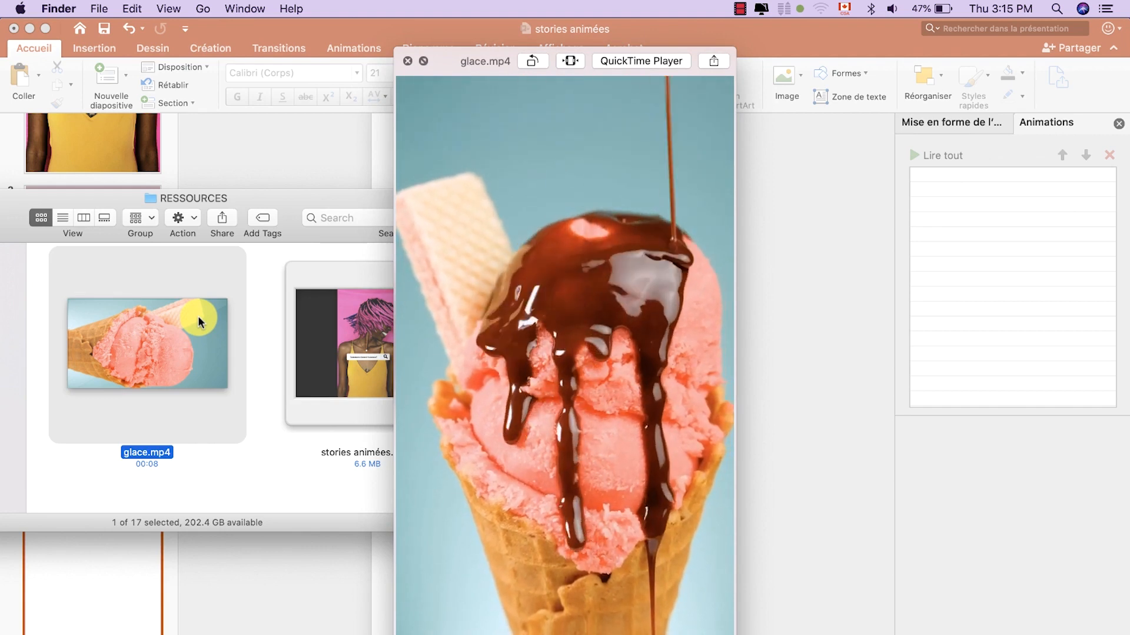
{"action": "key", "text": "space"}
{"action": "left_click_drag", "start_coordinate": [174, 326], "coordinate": [639, 365]}
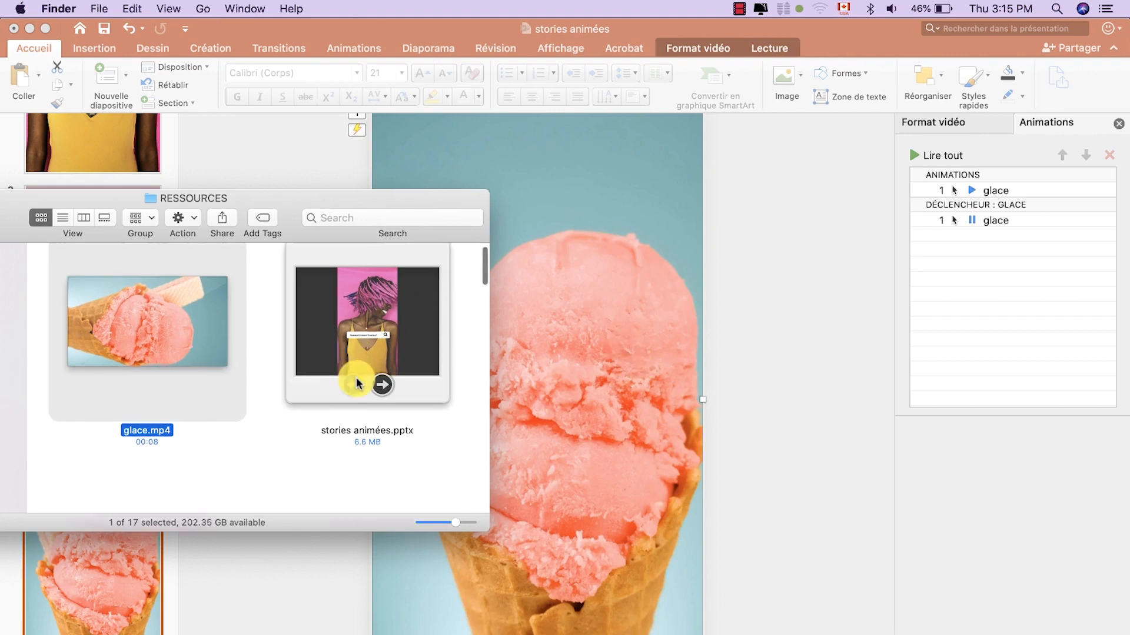
Insert the smiley giphy-75.GIF from the RESSOURCES folder and place it small in the upper-left corner of the ice-cream video
{"action": "scroll", "coordinate": [355, 377], "scroll_direction": "down", "scroll_amount": 10}
{"action": "scroll", "coordinate": [357, 382], "scroll_direction": "down", "scroll_amount": 10}
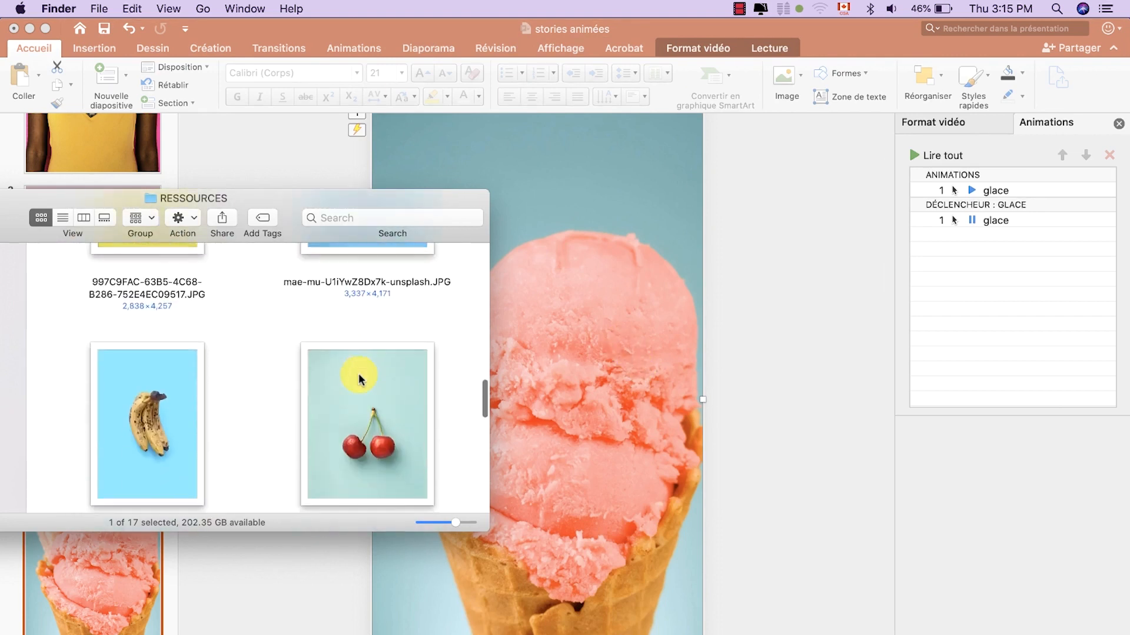
{"action": "left_click_drag", "start_coordinate": [361, 375], "coordinate": [661, 178]}
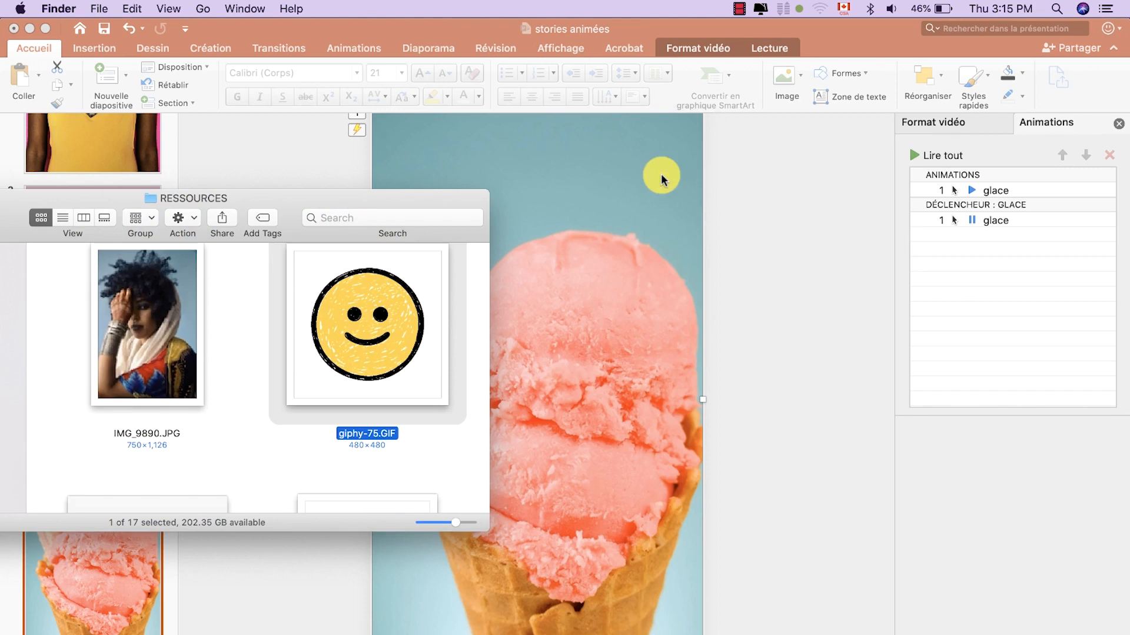
{"action": "left_click", "coordinate": [570, 465]}
{"action": "mouse_move", "coordinate": [608, 472]}
{"action": "left_mouse_down"}
{"action": "mouse_move", "coordinate": [519, 383]}
{"action": "mouse_move", "coordinate": [429, 168]}
{"action": "mouse_move", "coordinate": [424, 184]}
{"action": "left_mouse_up"}
{"action": "scroll", "coordinate": [838, 463], "scroll_direction": "down", "scroll_amount": 2}
{"action": "left_click", "coordinate": [294, 153]}
Add a text box across the lower part of the ice-cream cone with the text "C'est l'été"
{"action": "left_click", "coordinate": [821, 98]}
{"action": "left_click_drag", "start_coordinate": [430, 474], "coordinate": [666, 599]}
{"action": "type", "text": "C'e"}
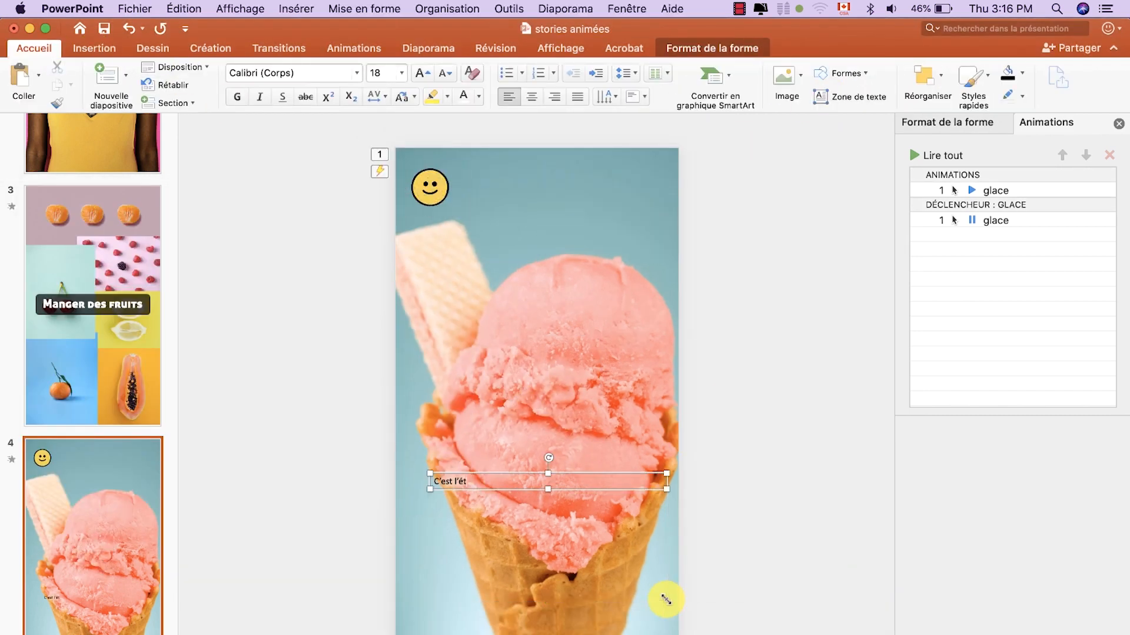
Format the "C'est l'été" text in white Abadi MT Condensed Extra Bold at size 54 and fit its box on the lower cone
{"action": "key", "text": "super+a"}
{"action": "left_click", "coordinate": [342, 73]}
{"action": "mouse_move", "coordinate": [412, 256]}
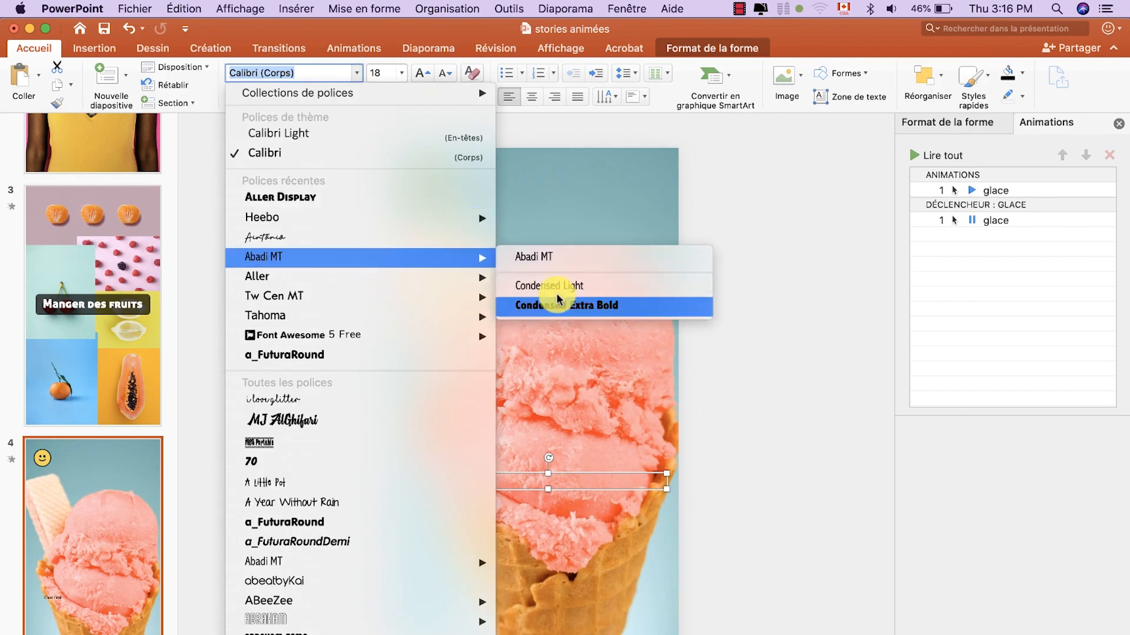
{"action": "left_click", "coordinate": [558, 303]}
{"action": "left_click", "coordinate": [422, 74]}
{"action": "left_click", "coordinate": [422, 74]}
{"action": "triple_click", "coordinate": [422, 75]}
{"action": "triple_click", "coordinate": [422, 74]}
{"action": "left_click", "coordinate": [422, 74]}
{"action": "left_click_drag", "start_coordinate": [668, 495], "coordinate": [584, 553]}
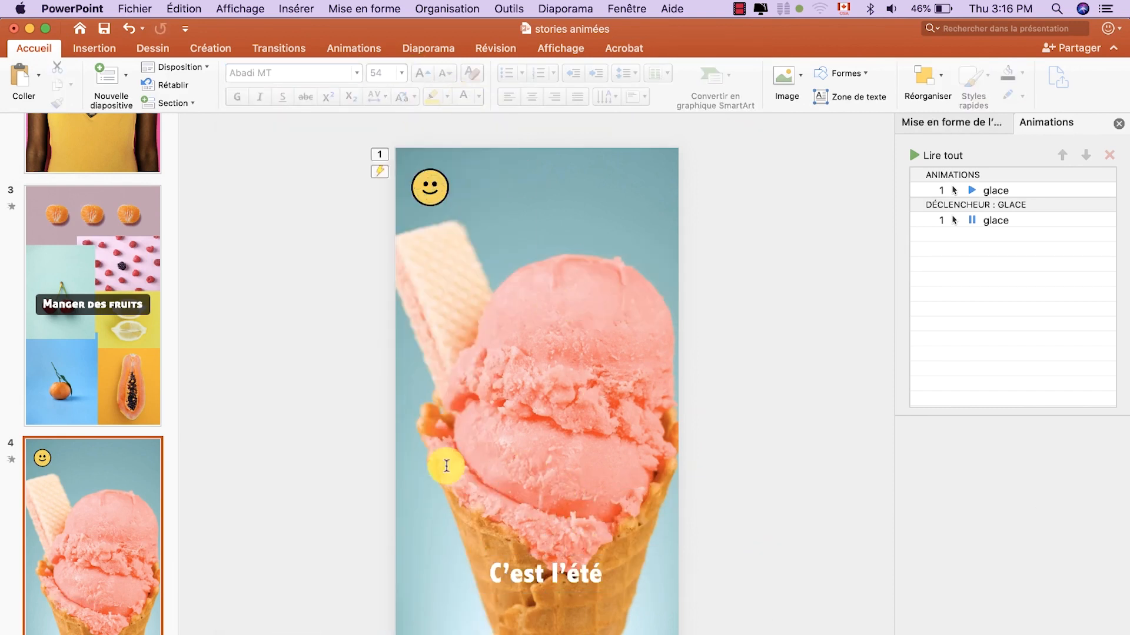
{"action": "left_click_drag", "start_coordinate": [503, 554], "coordinate": [499, 555]}
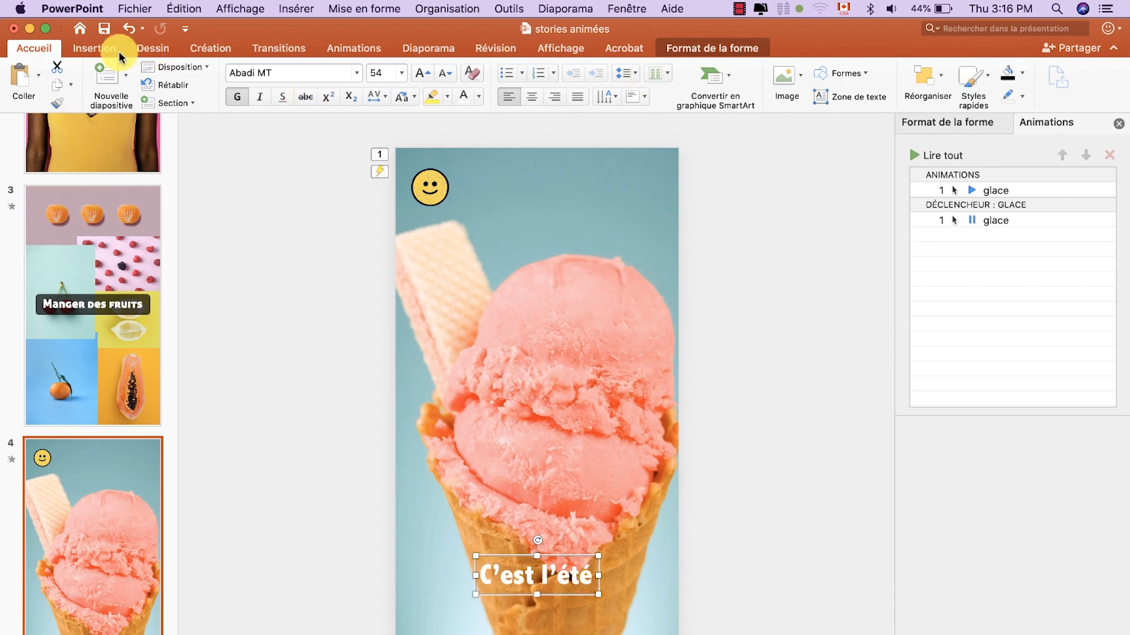
Draw a rounded rectangle about 10.7 cm wide and 2.78 cm high over the "C'est l'été" text
{"action": "left_click", "coordinate": [94, 47]}
{"action": "left_click", "coordinate": [389, 77]}
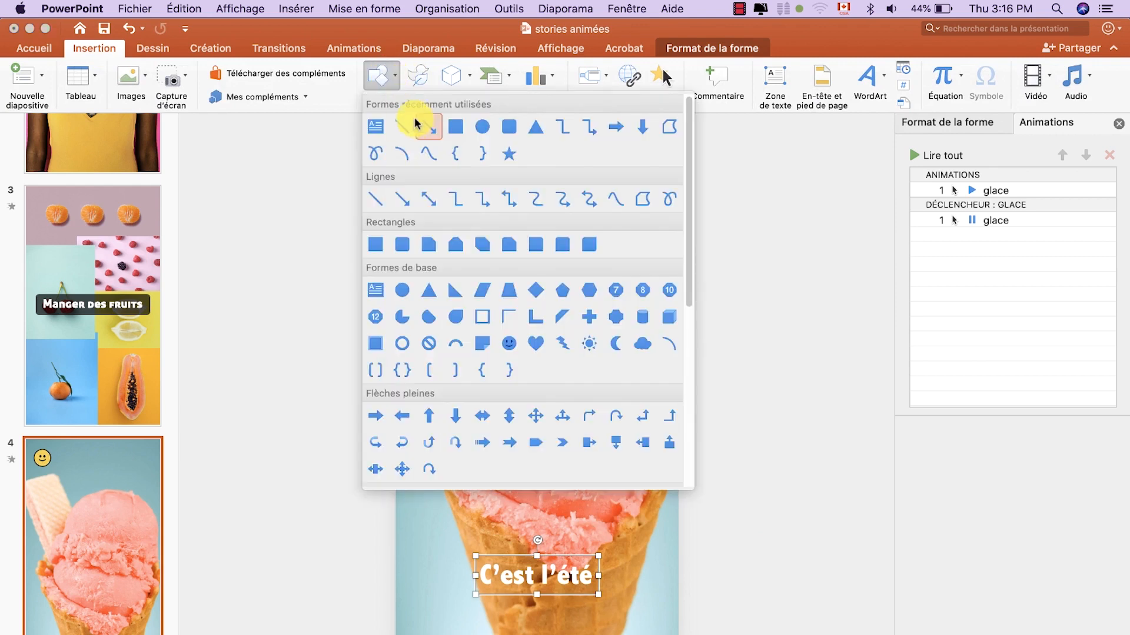
{"action": "left_click", "coordinate": [505, 123]}
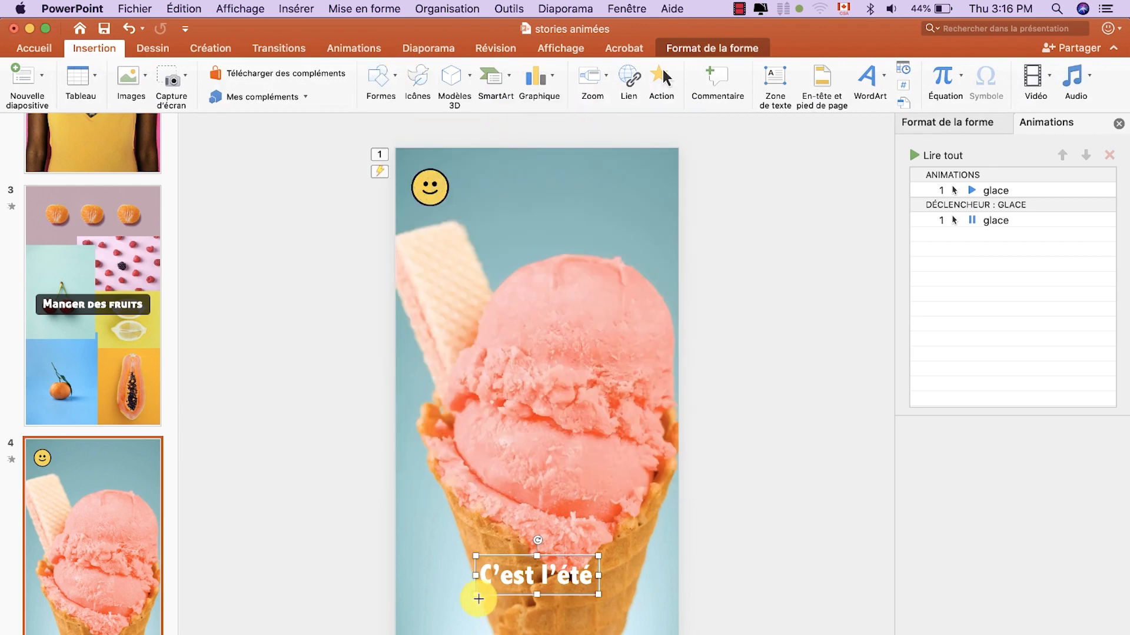
{"action": "mouse_move", "coordinate": [456, 552]}
{"action": "left_mouse_down"}
{"action": "mouse_move", "coordinate": [590, 606]}
{"action": "mouse_move", "coordinate": [614, 580]}
{"action": "left_mouse_up"}
{"action": "left_click_drag", "start_coordinate": [535, 606], "coordinate": [535, 594]}
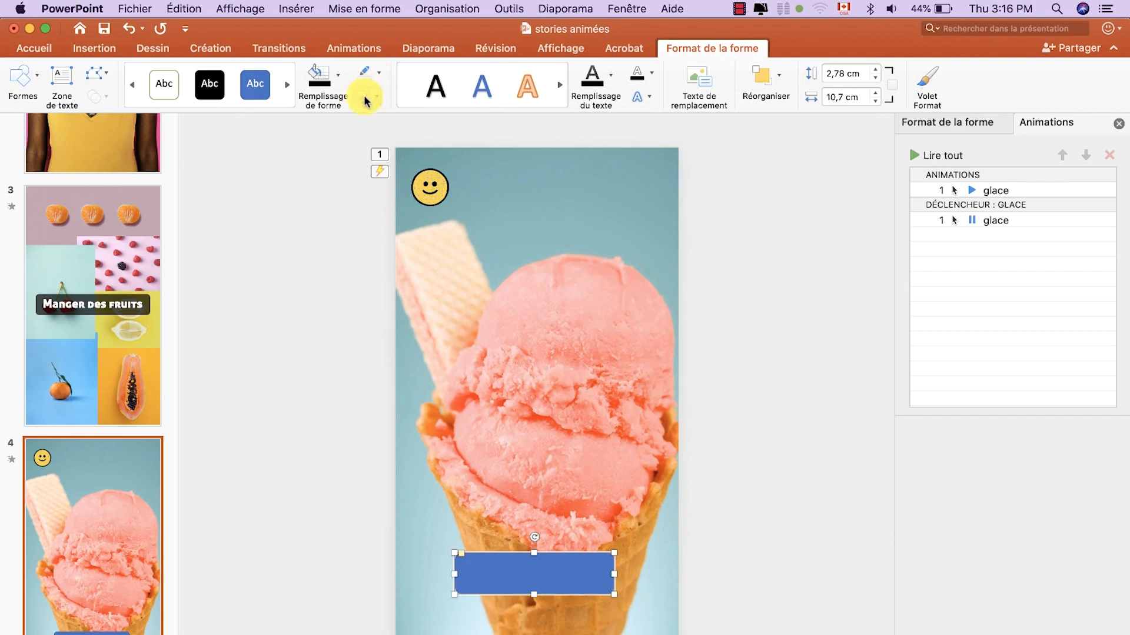
Fill the rounded rectangle with black
{"action": "left_click", "coordinate": [336, 75]}
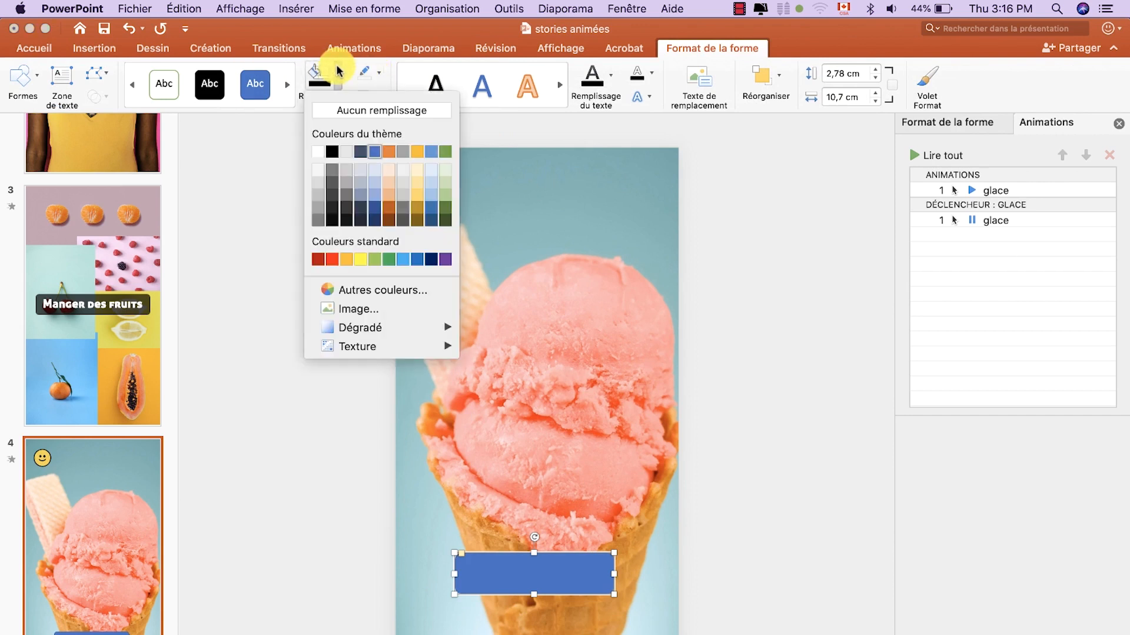
{"action": "left_click", "coordinate": [328, 152]}
{"action": "left_click", "coordinate": [737, 587]}
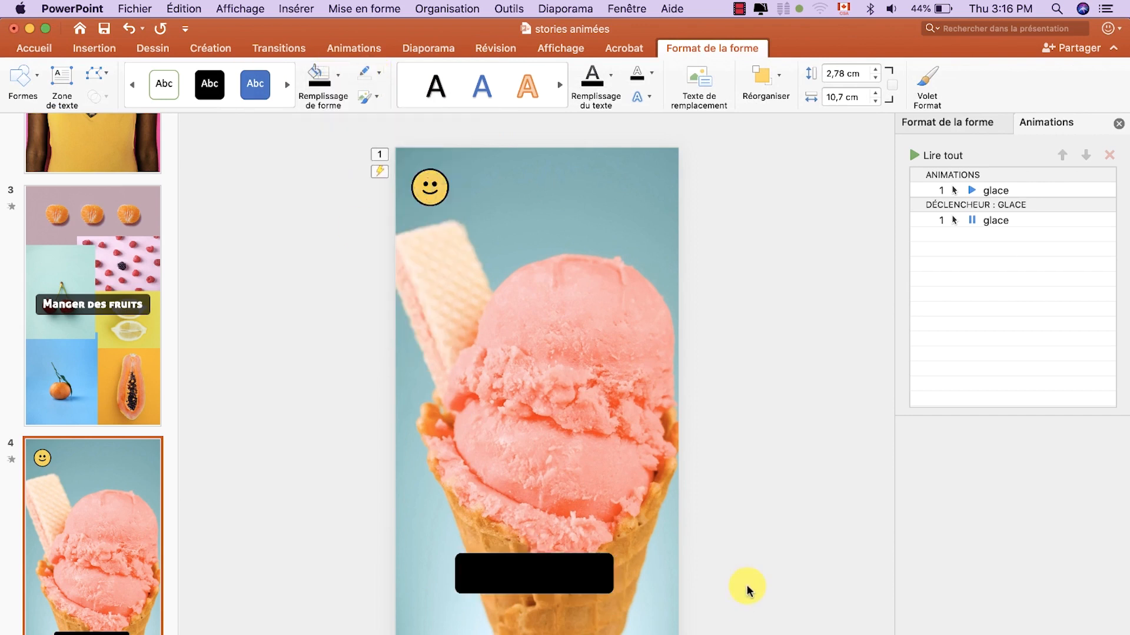
Send the black rectangle backward behind the "C'est l'été" text and centre it around the words
{"action": "left_click", "coordinate": [586, 584]}
{"action": "right_click", "coordinate": [586, 583]}
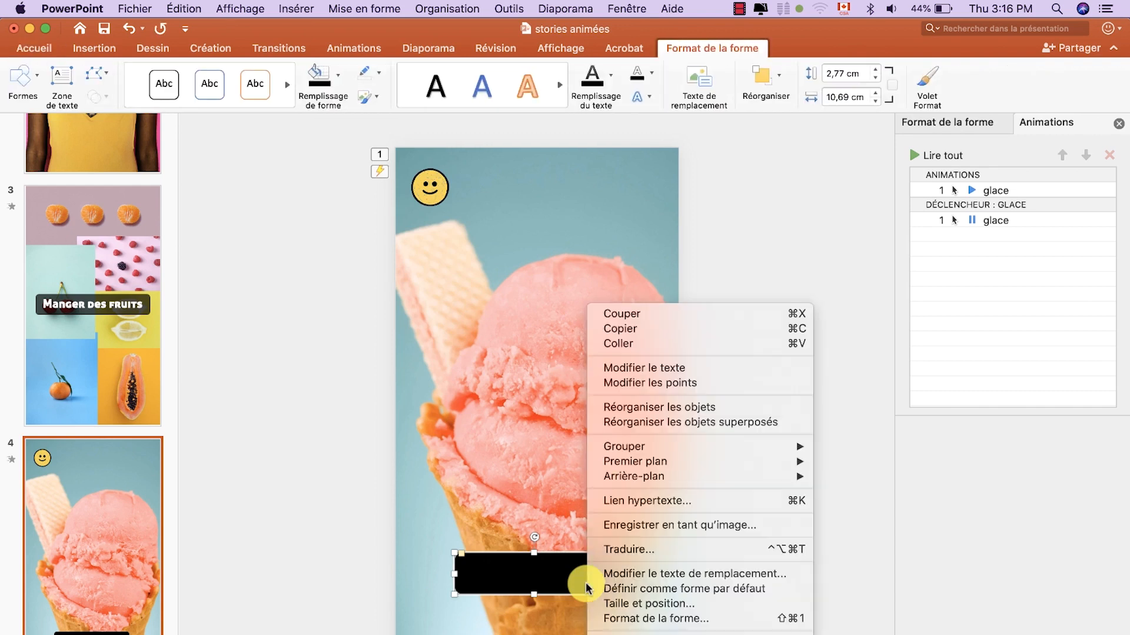
{"action": "mouse_move", "coordinate": [637, 463]}
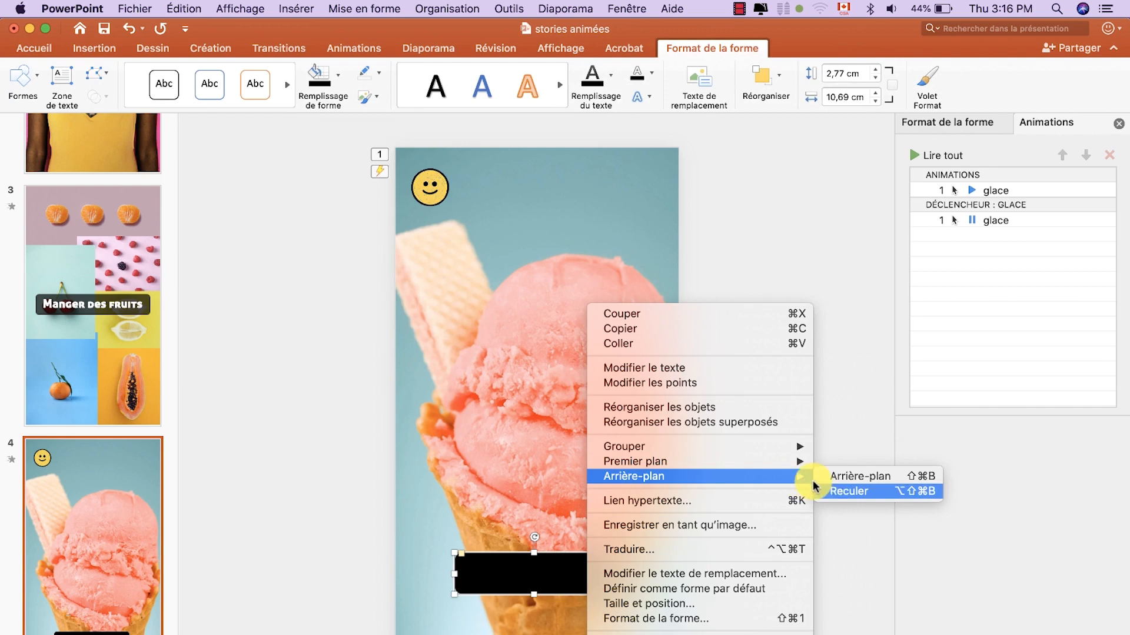
{"action": "left_click", "coordinate": [833, 492]}
{"action": "mouse_move", "coordinate": [585, 552]}
{"action": "left_mouse_down"}
{"action": "mouse_move", "coordinate": [537, 558]}
{"action": "mouse_move", "coordinate": [583, 576]}
{"action": "mouse_move", "coordinate": [578, 557]}
{"action": "left_mouse_up"}
Group the black rectangle with the "C'est l'été" text
{"action": "left_click", "coordinate": [620, 572]}
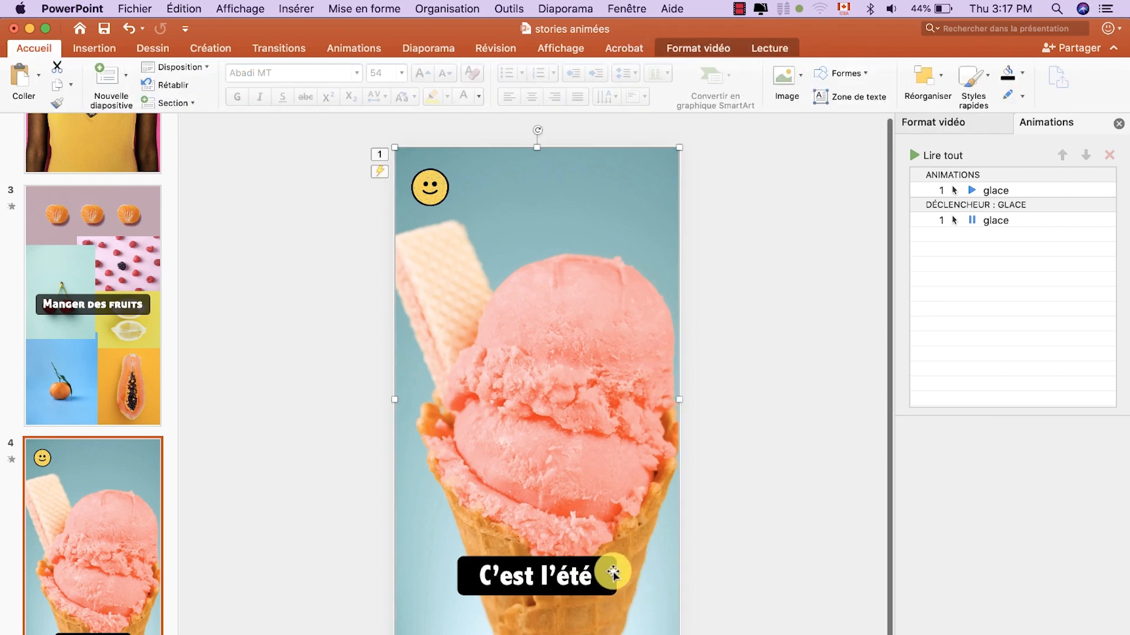
{"action": "left_click", "coordinate": [611, 573]}
{"action": "left_click", "coordinate": [573, 576], "text": "shift"}
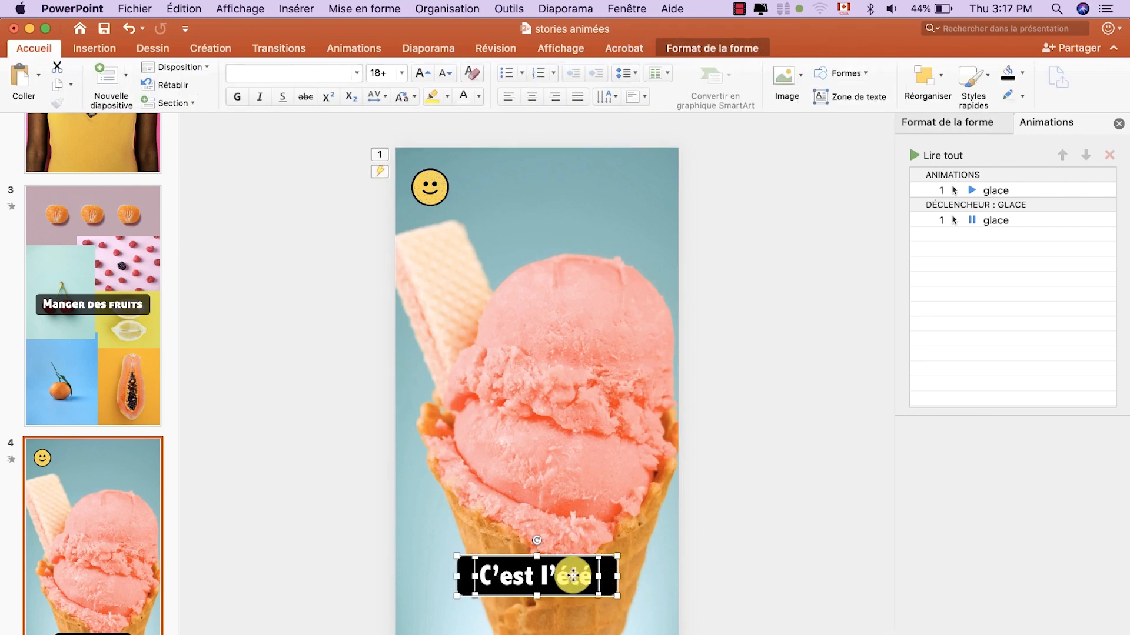
{"action": "left_click", "coordinate": [447, 8]}
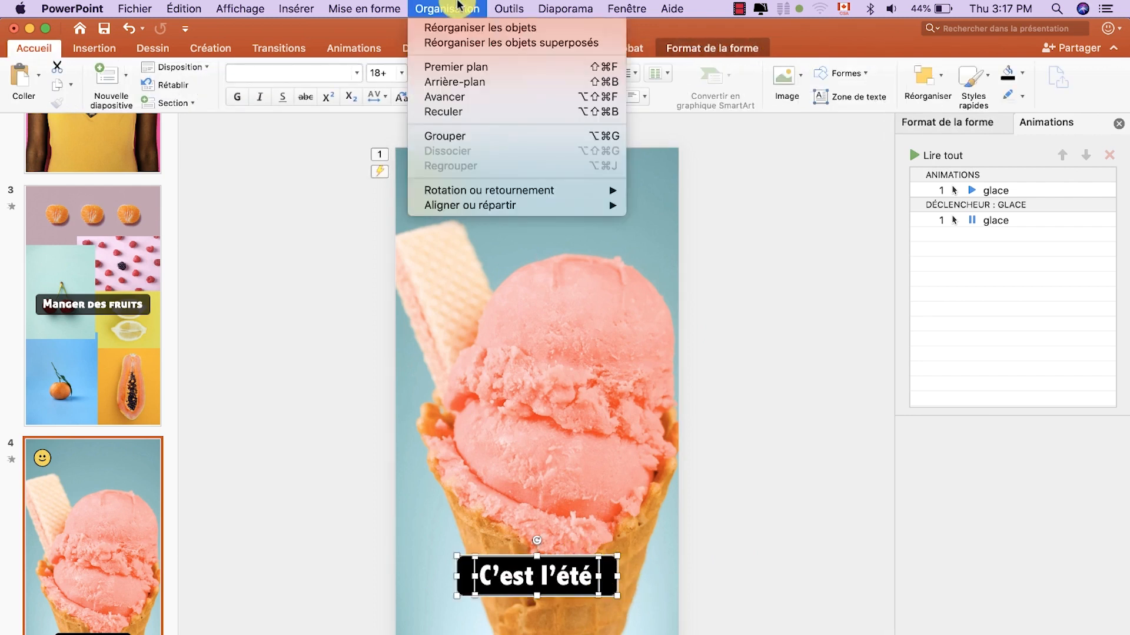
{"action": "left_click", "coordinate": [499, 143]}
Apply the Entrée brusque animation to the title group, coming À partir de la gauche with Fin en douceur enabled
{"action": "left_click", "coordinate": [534, 575]}
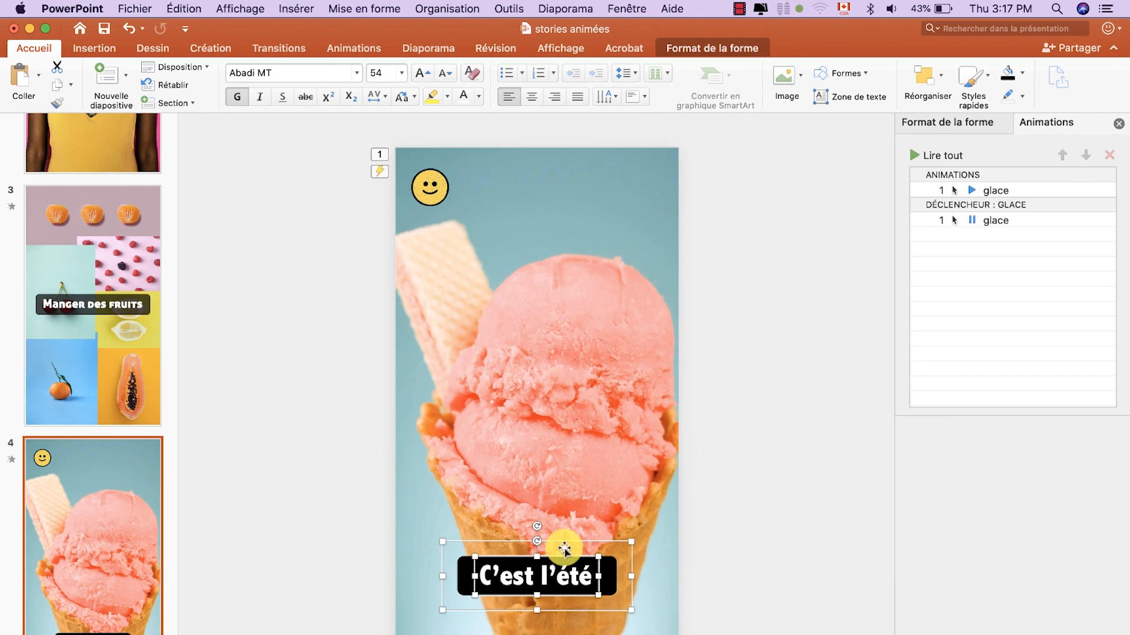
{"action": "left_click", "coordinate": [341, 49]}
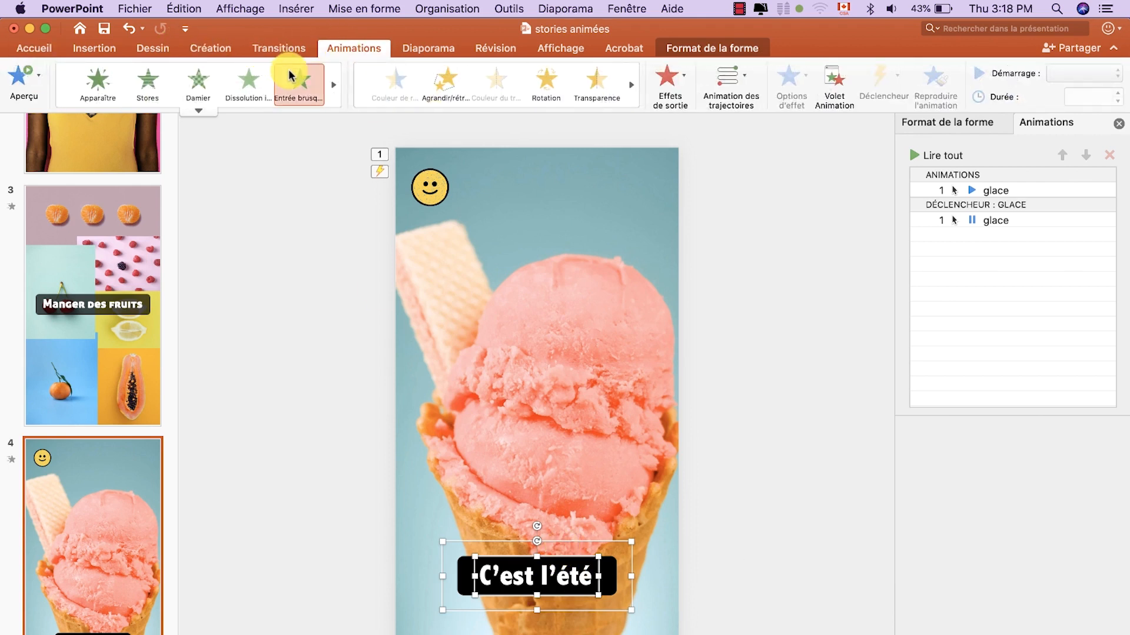
{"action": "left_click", "coordinate": [289, 75]}
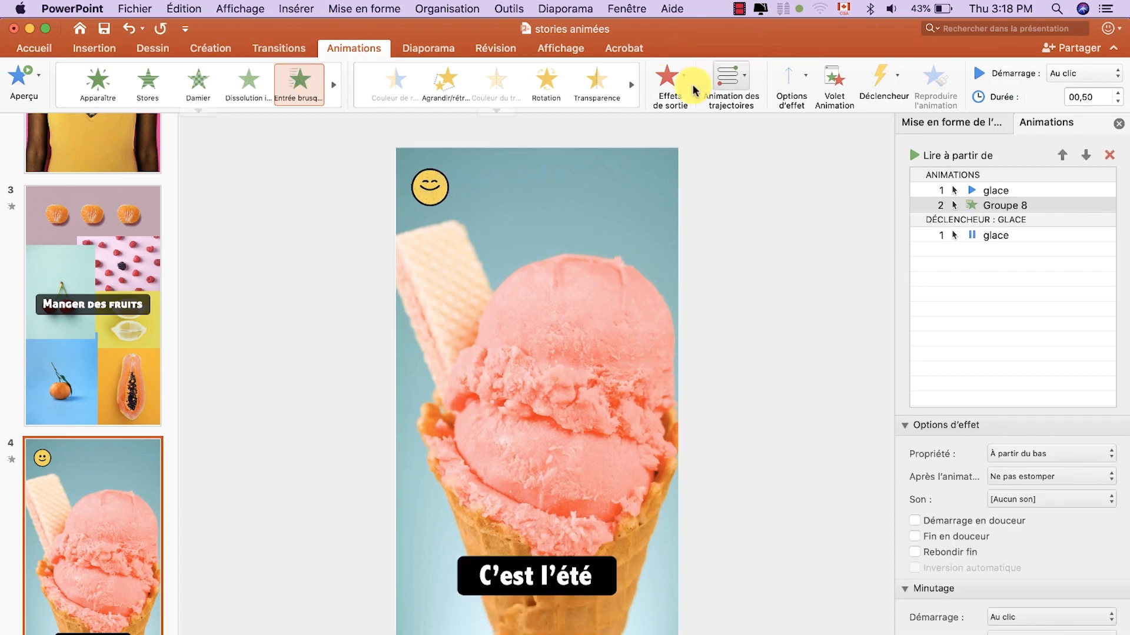
{"action": "left_click", "coordinate": [800, 76]}
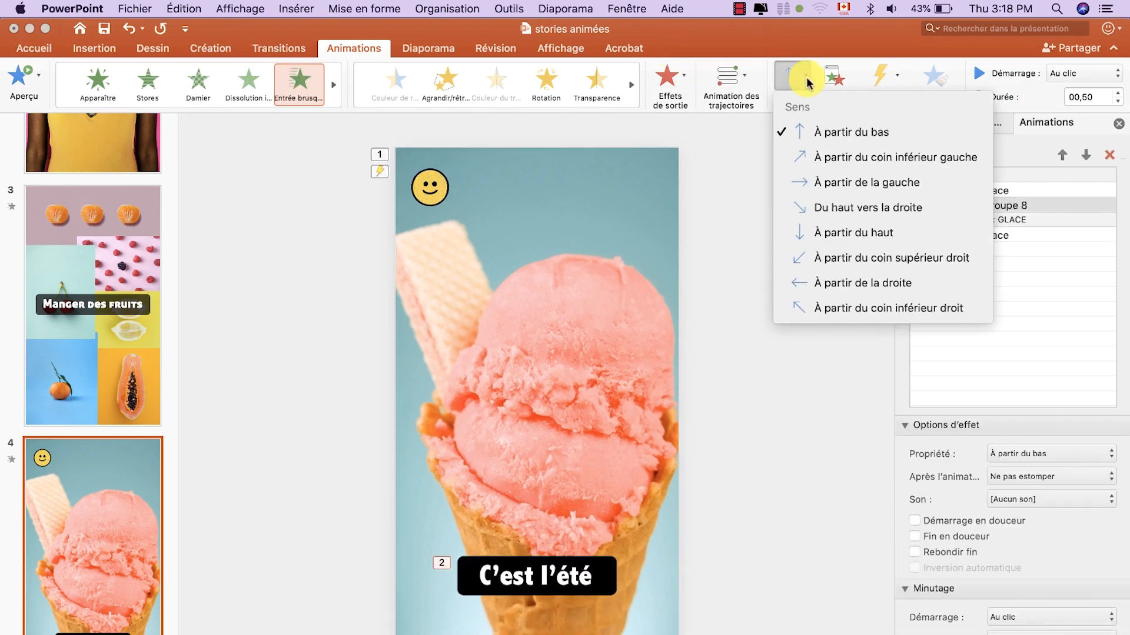
{"action": "left_click", "coordinate": [832, 181]}
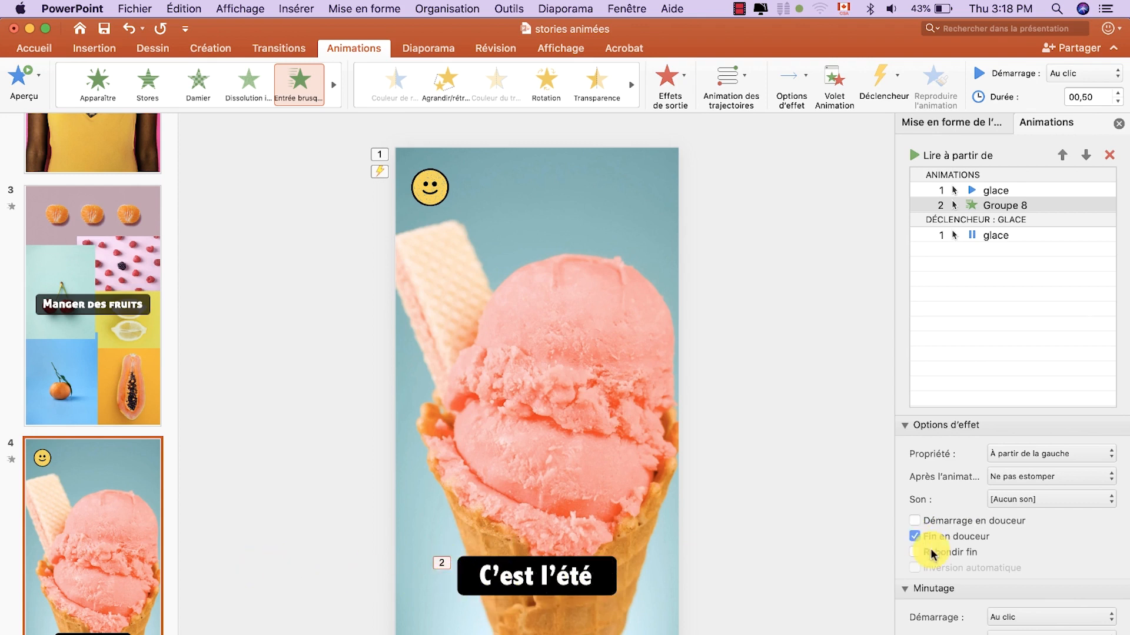
Set the title group's animation to start Après la précédente and play the slide's animations from the glace video
{"action": "left_click", "coordinate": [1104, 77]}
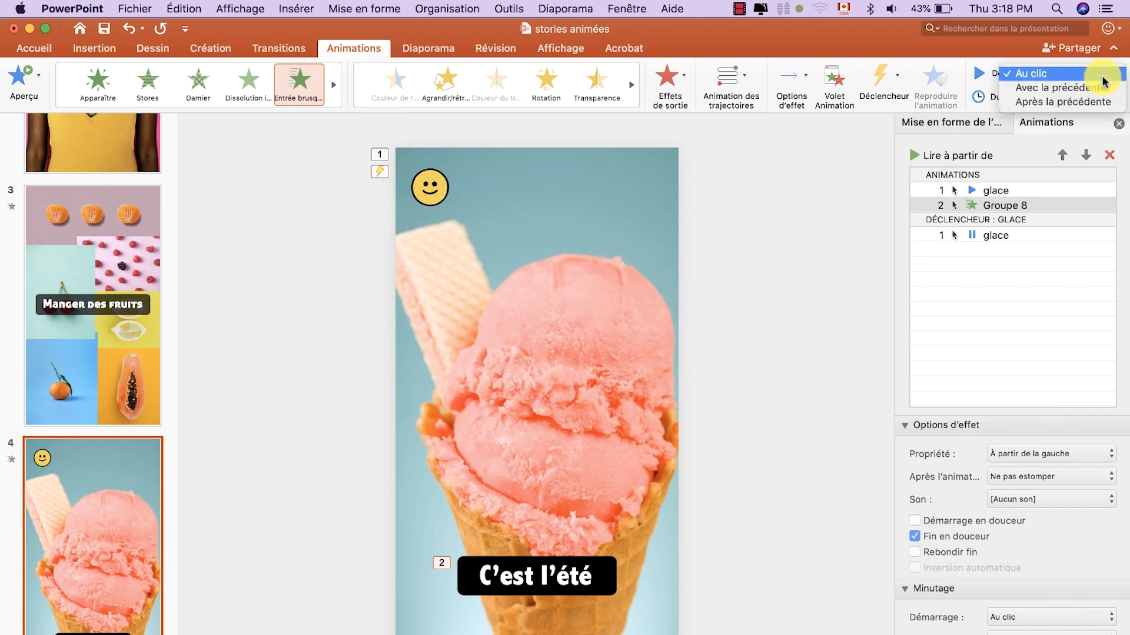
{"action": "left_click", "coordinate": [1099, 100]}
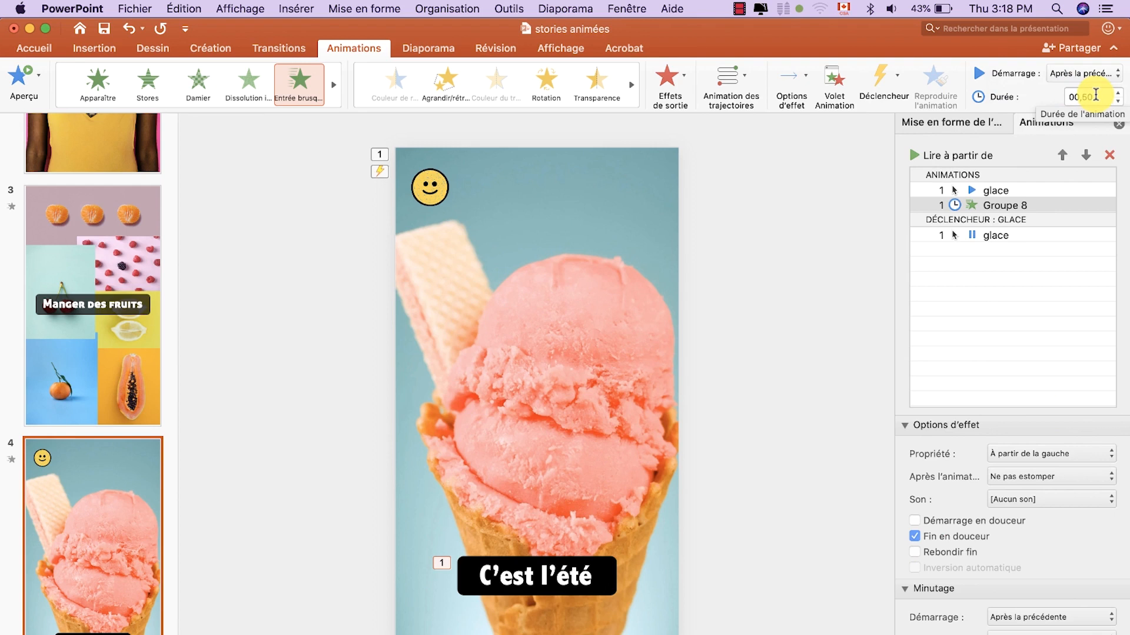
{"action": "scroll", "coordinate": [974, 447], "scroll_direction": "down", "scroll_amount": 3}
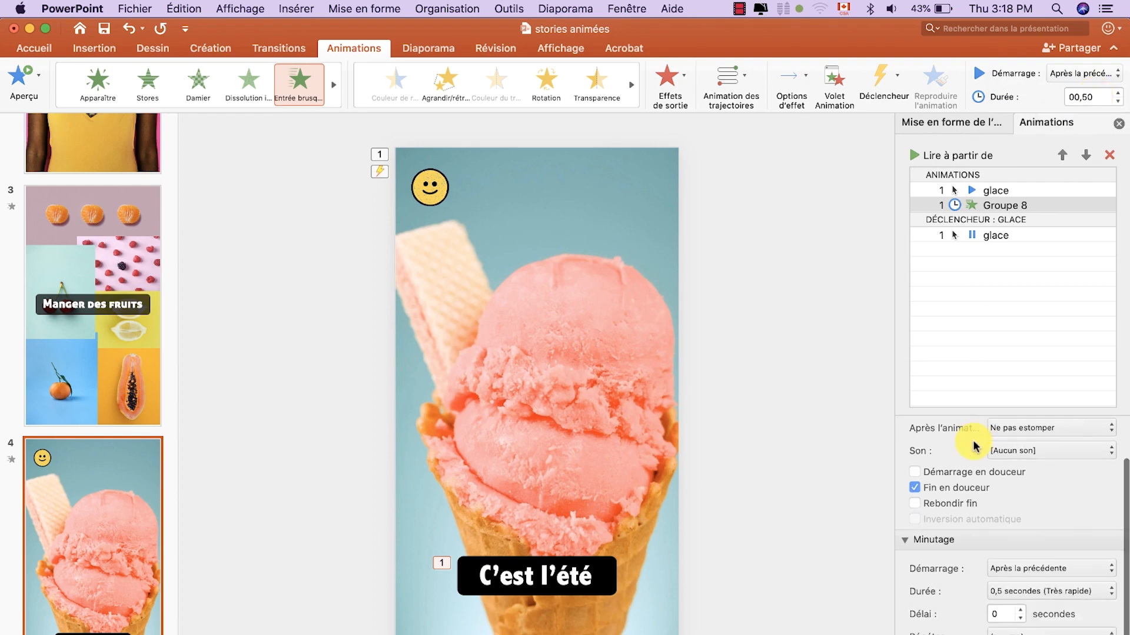
{"action": "left_click", "coordinate": [958, 188]}
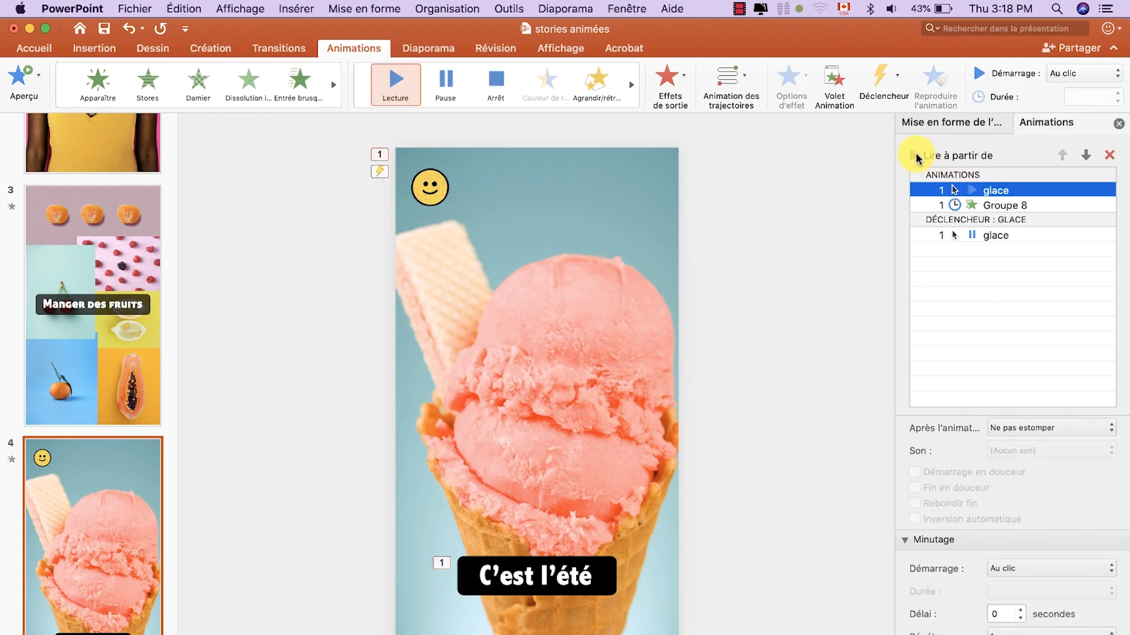
{"action": "left_click", "coordinate": [917, 156]}
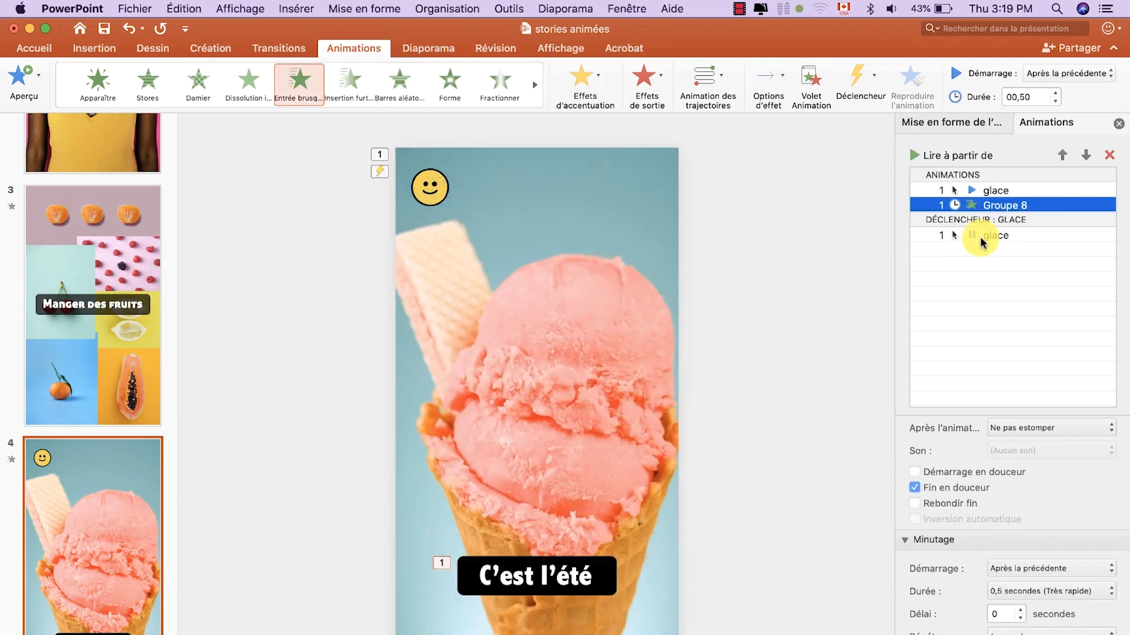
Set the title group's entrance to start Avec la précédente and preview it
{"action": "left_click", "coordinate": [1057, 73]}
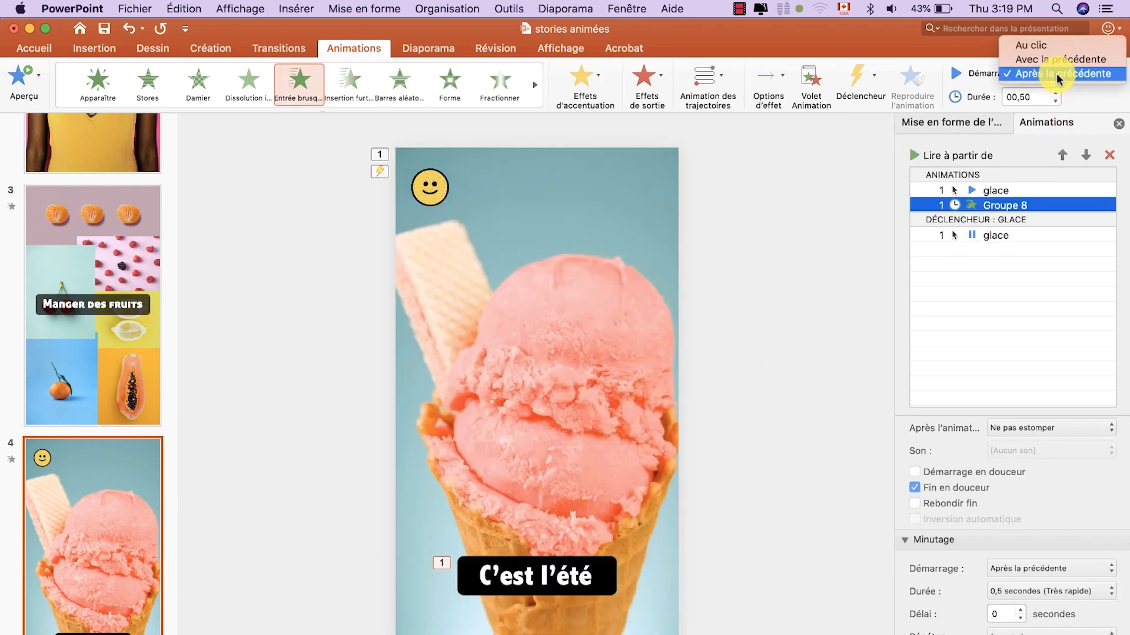
{"action": "left_click", "coordinate": [1053, 60]}
{"action": "left_click", "coordinate": [915, 155]}
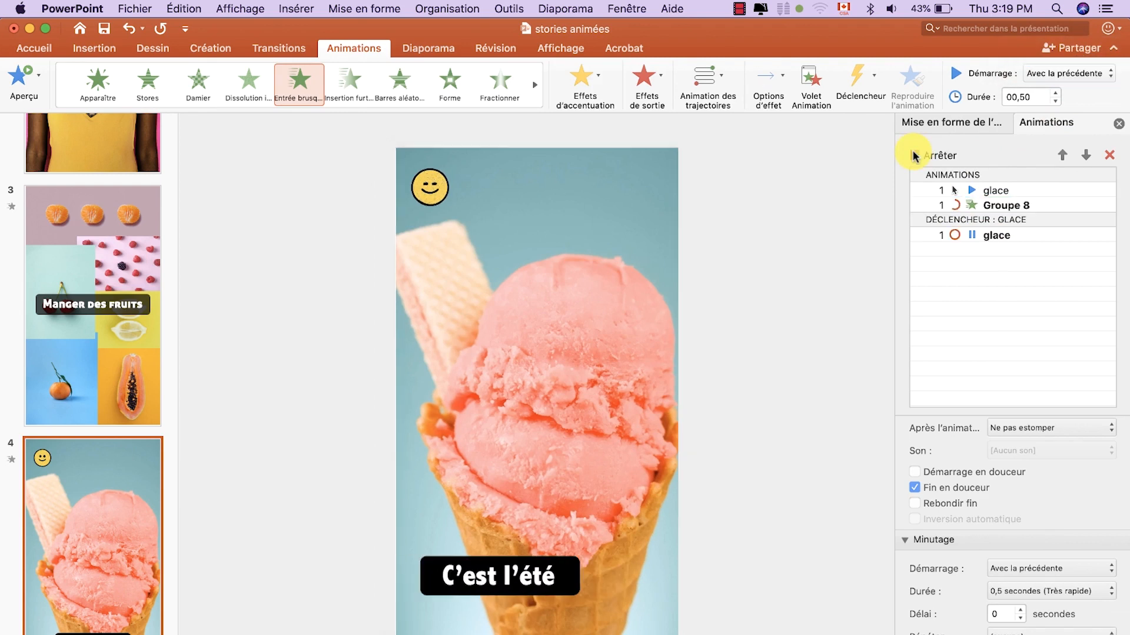
{"action": "left_click", "coordinate": [915, 155]}
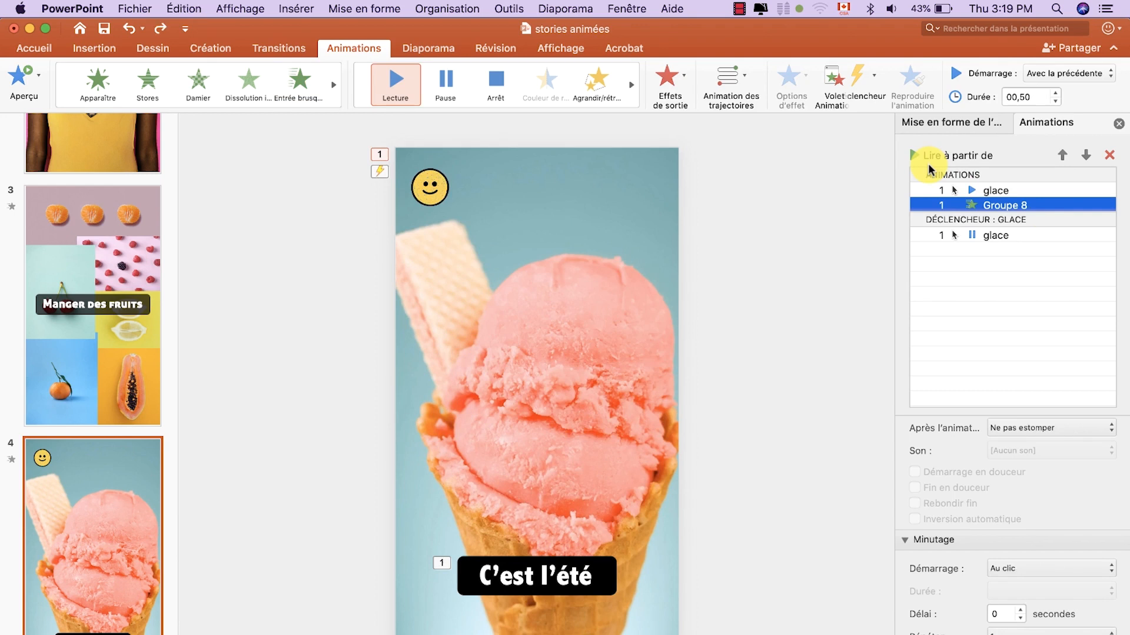
Give the title group's entrance a delay of 1 second and preview the animations from the glace video
{"action": "left_click", "coordinate": [1044, 207]}
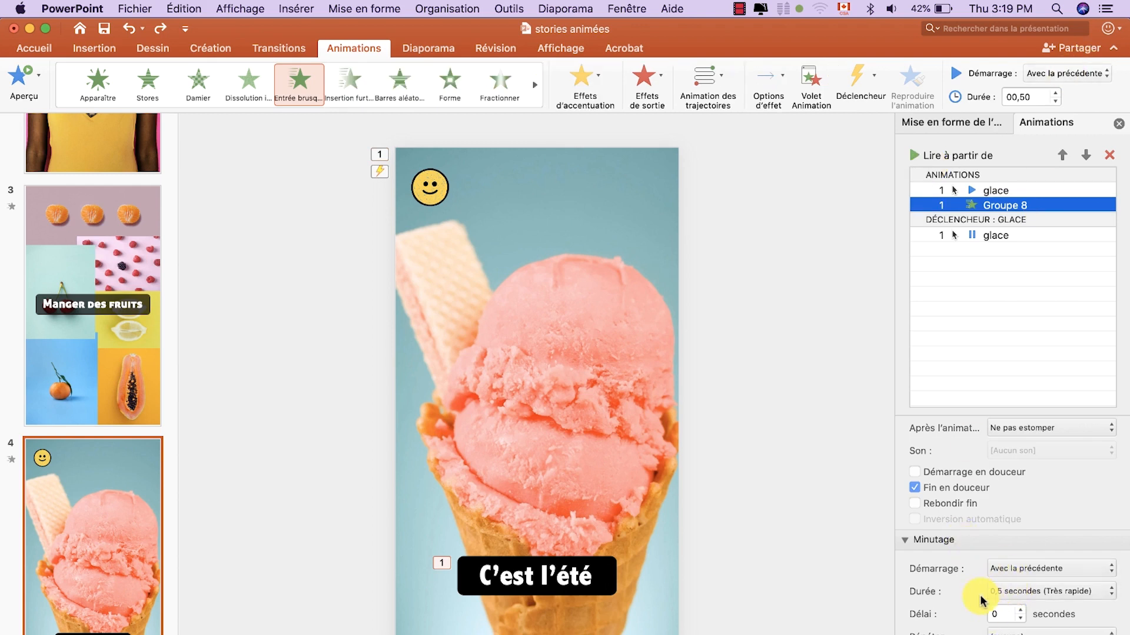
{"action": "left_click", "coordinate": [1021, 611]}
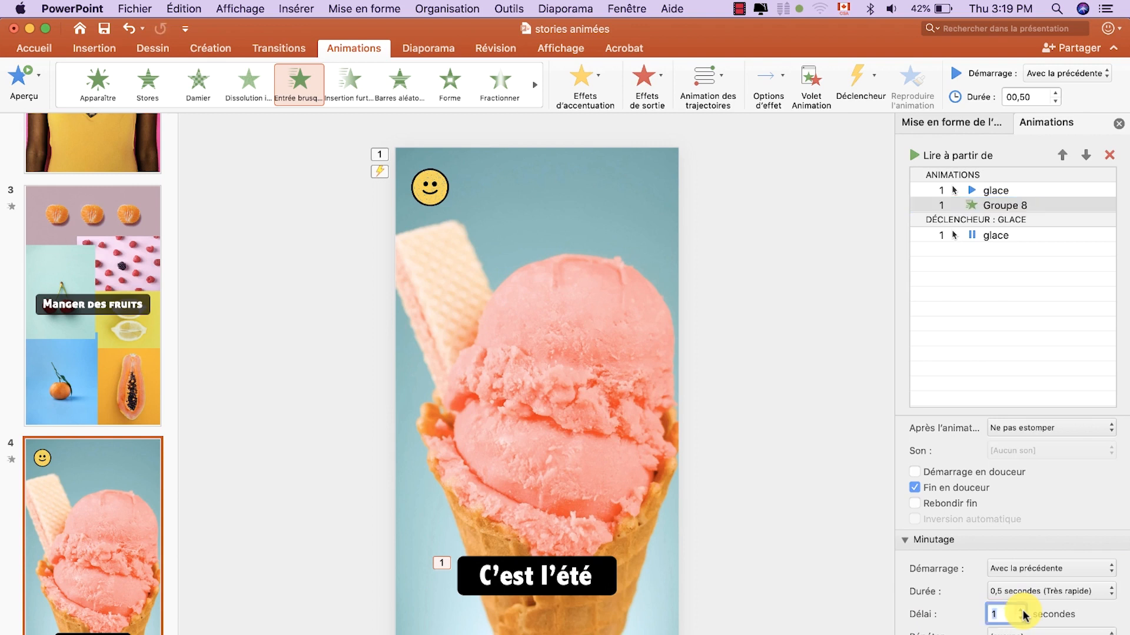
{"action": "left_click", "coordinate": [953, 190]}
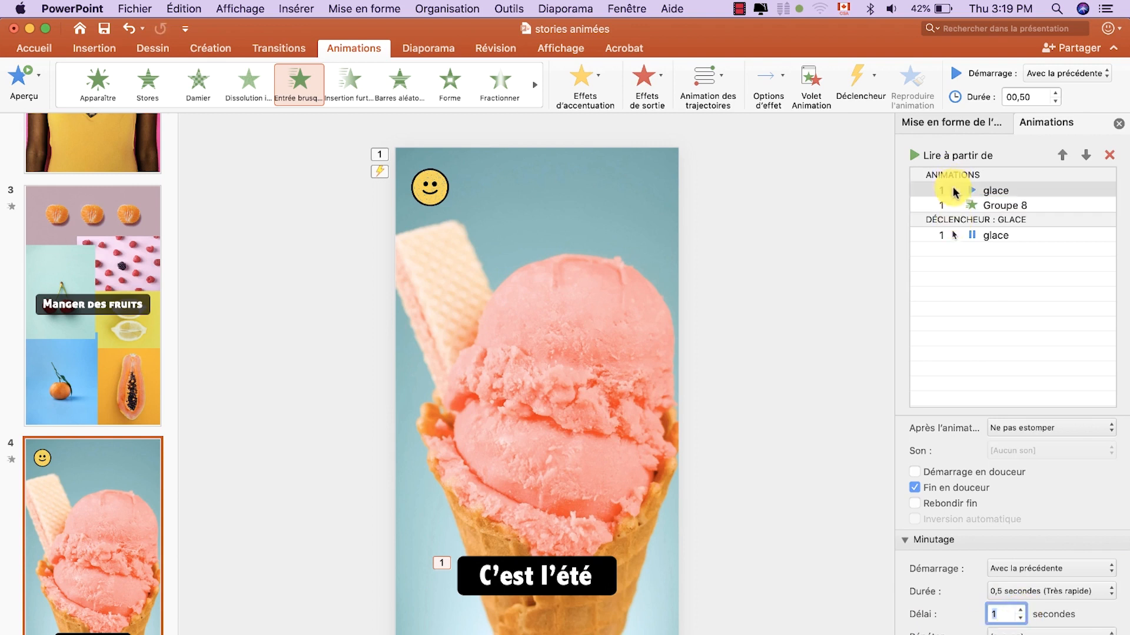
{"action": "left_click", "coordinate": [917, 157]}
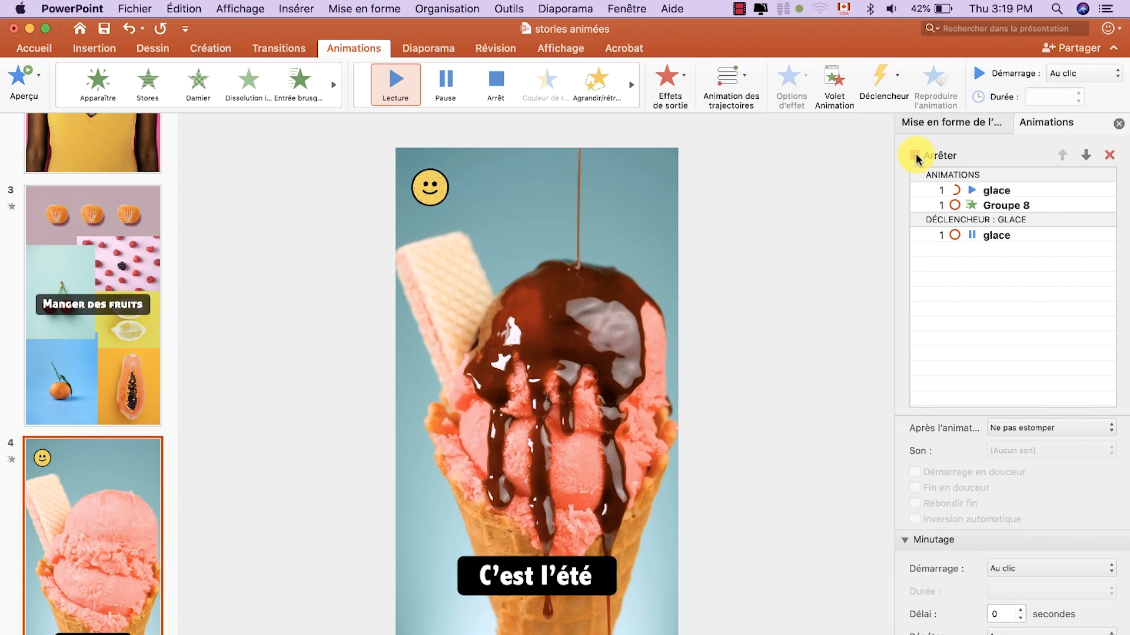
{"action": "left_click", "coordinate": [944, 190]}
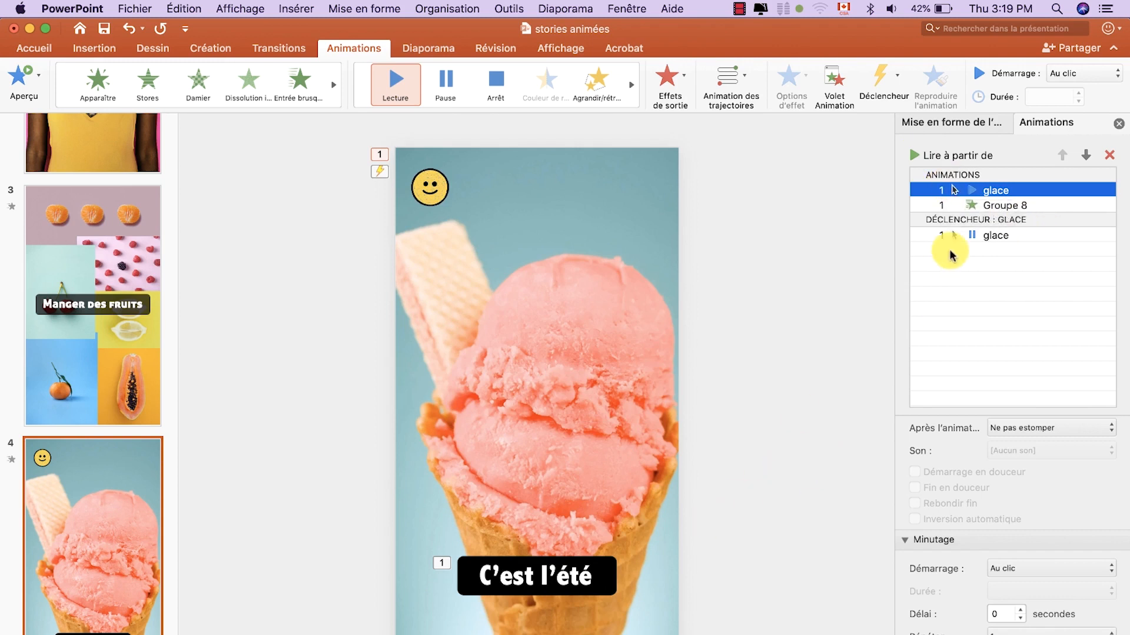
Add the Impulsion emphasis effect to the "C'est l'été" title group and preview it
{"action": "left_click", "coordinate": [1005, 206]}
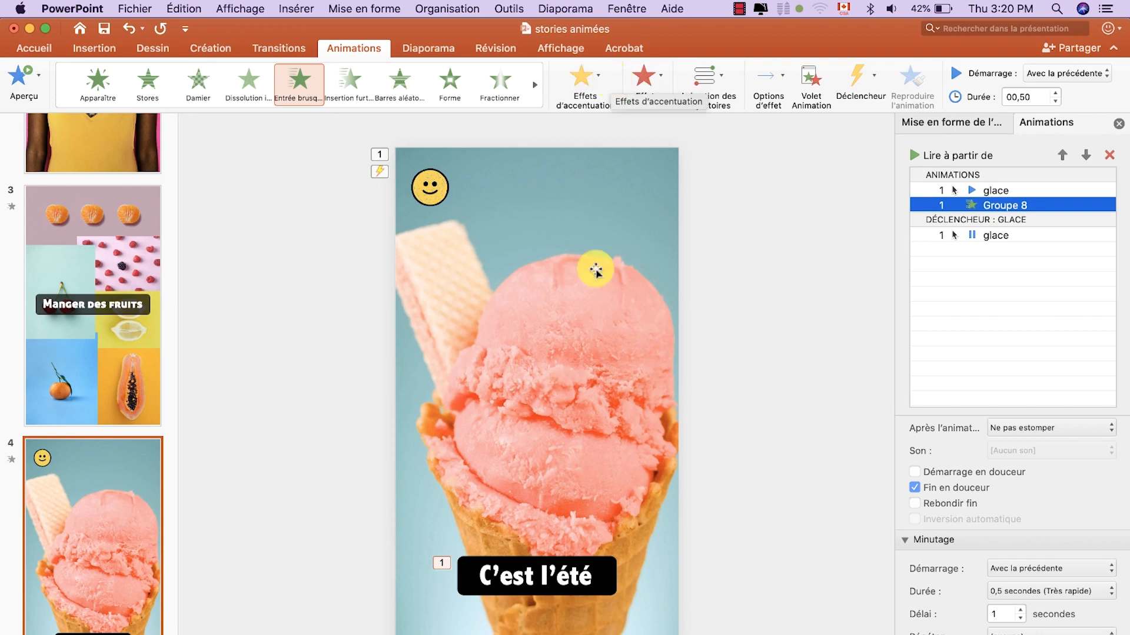
{"action": "left_click", "coordinate": [765, 518]}
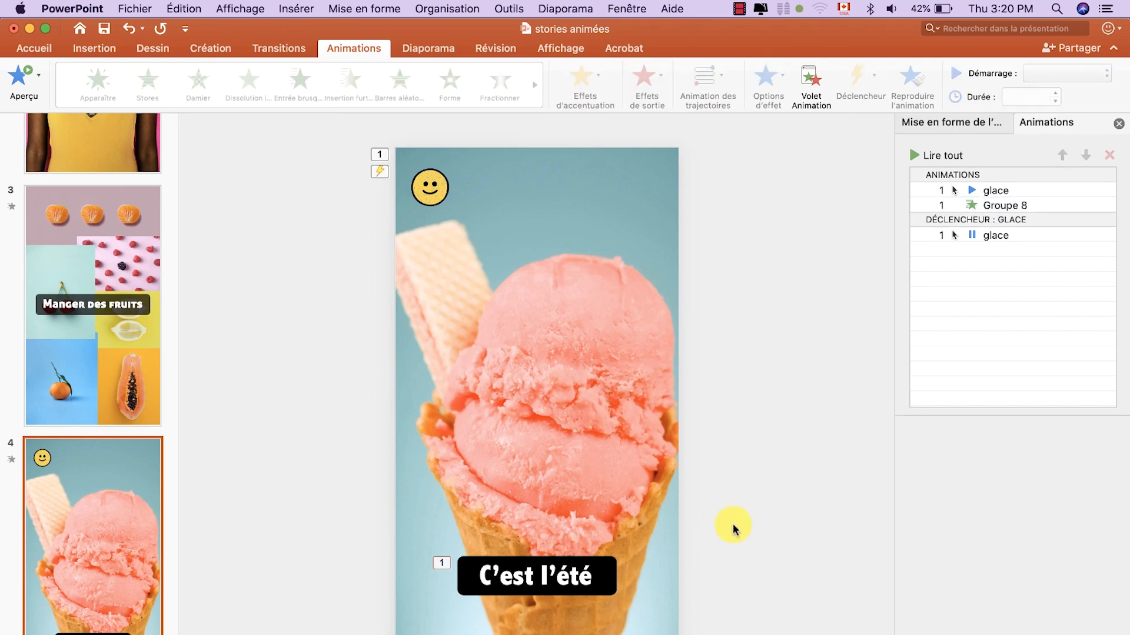
{"action": "left_click", "coordinate": [603, 576]}
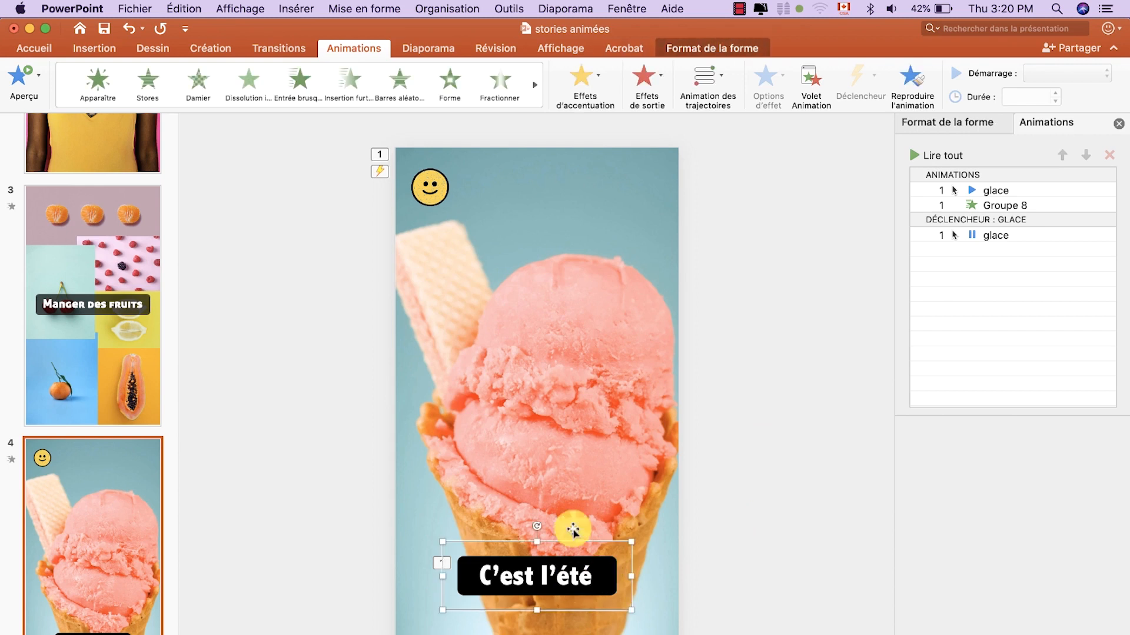
{"action": "left_click", "coordinate": [601, 95]}
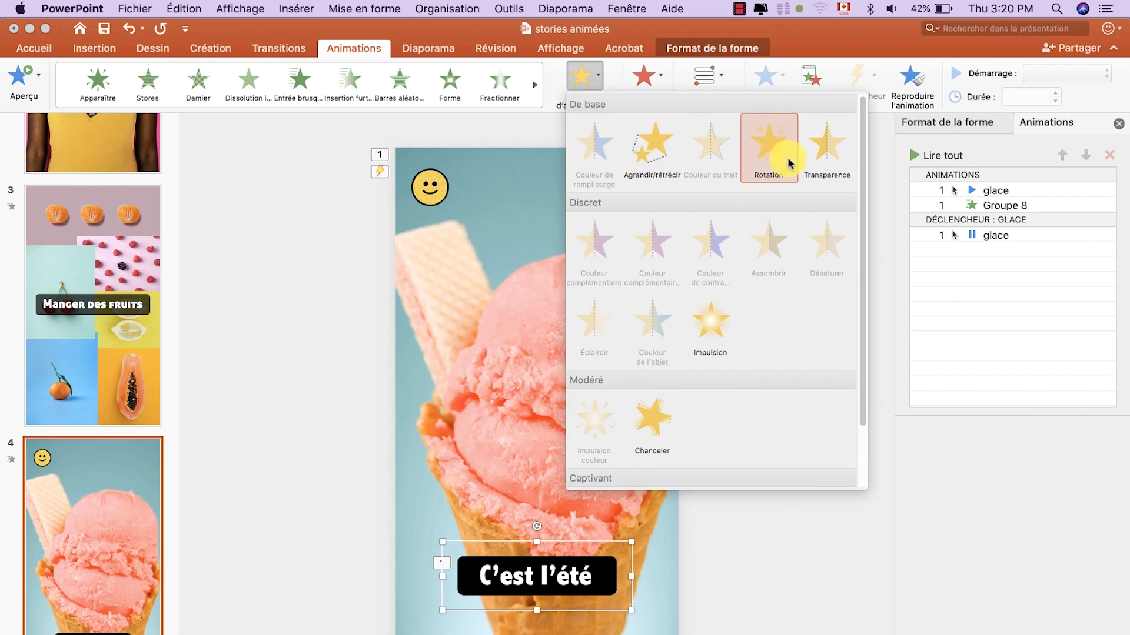
{"action": "left_click", "coordinate": [713, 339]}
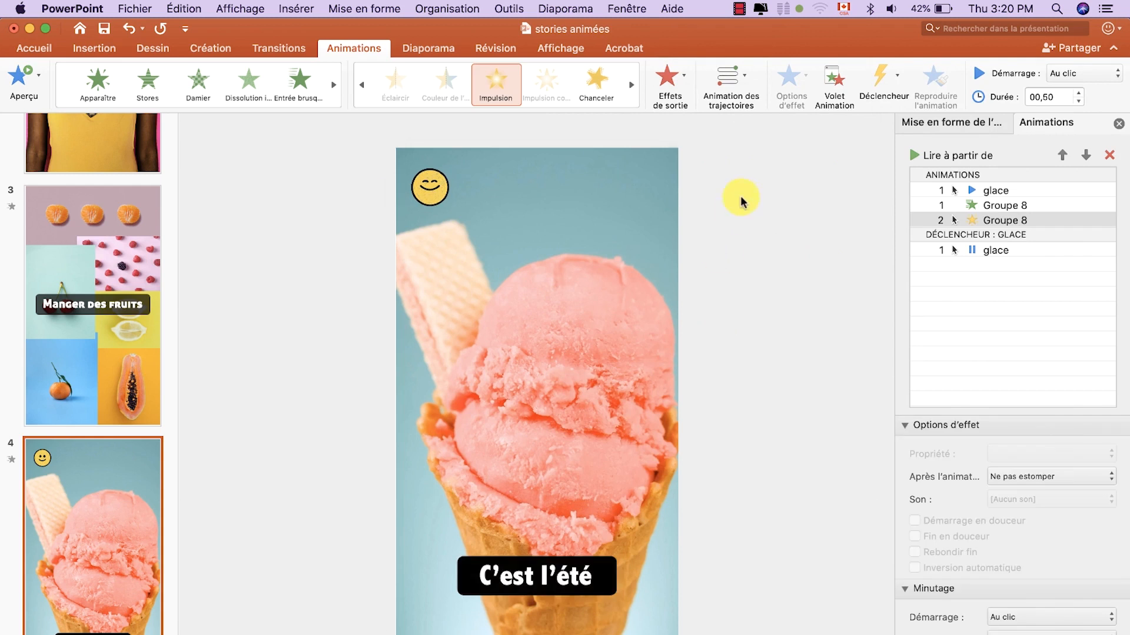
{"action": "left_click", "coordinate": [915, 156]}
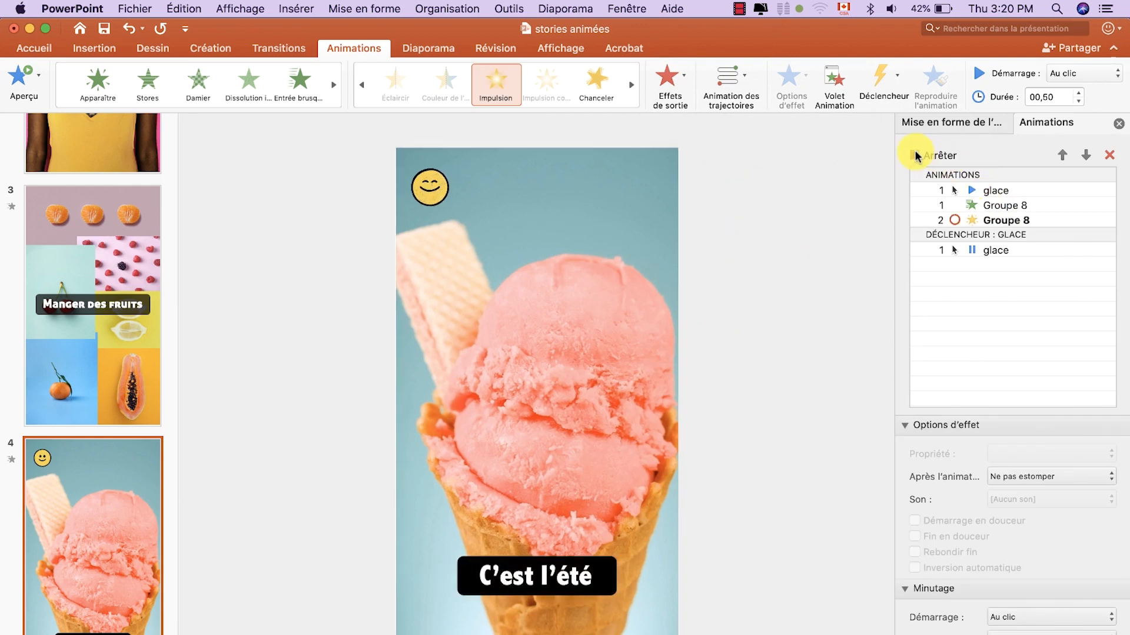
{"action": "left_click", "coordinate": [916, 155]}
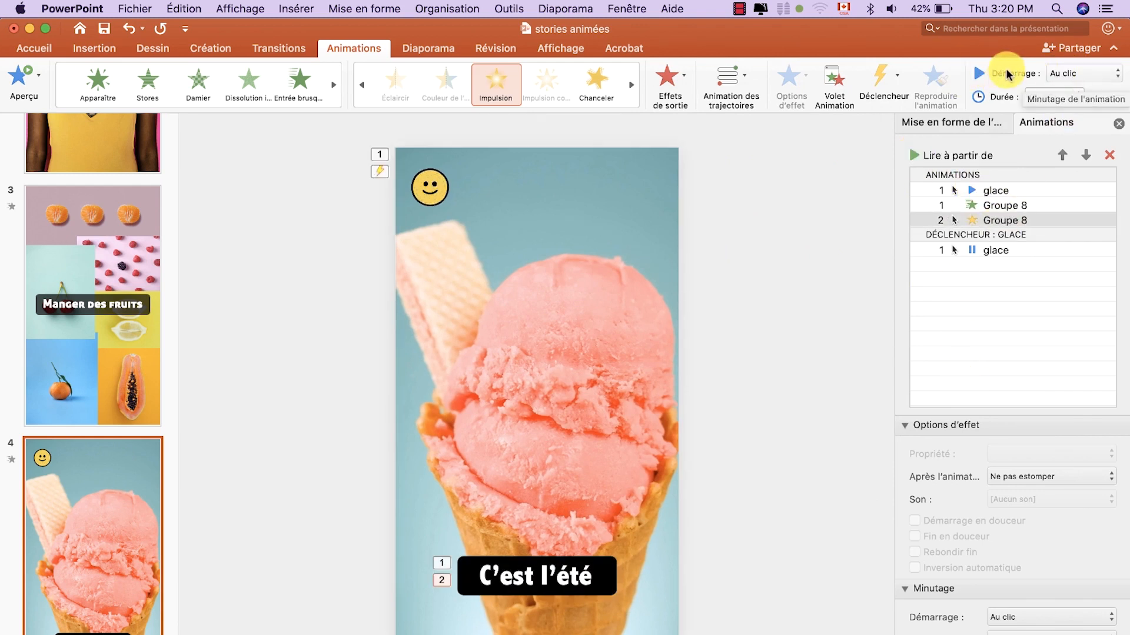
Make the title group's Impulsion effect start Après la précédente and repeat 4 times, and play the animations from the glace video
{"action": "left_click", "coordinate": [1055, 74]}
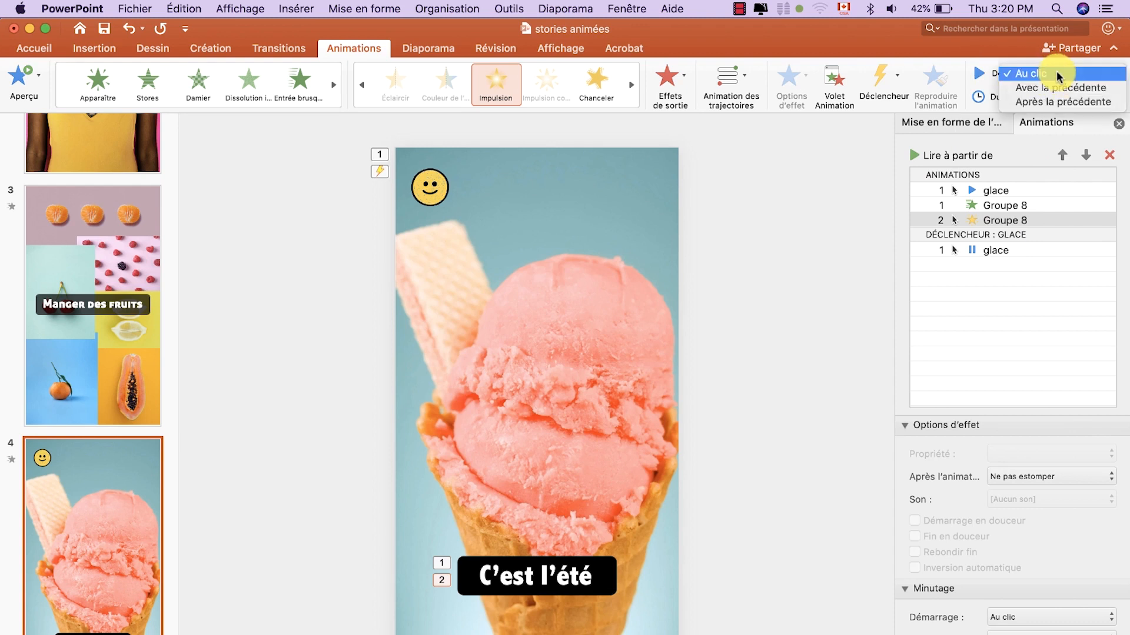
{"action": "left_click", "coordinate": [1053, 102]}
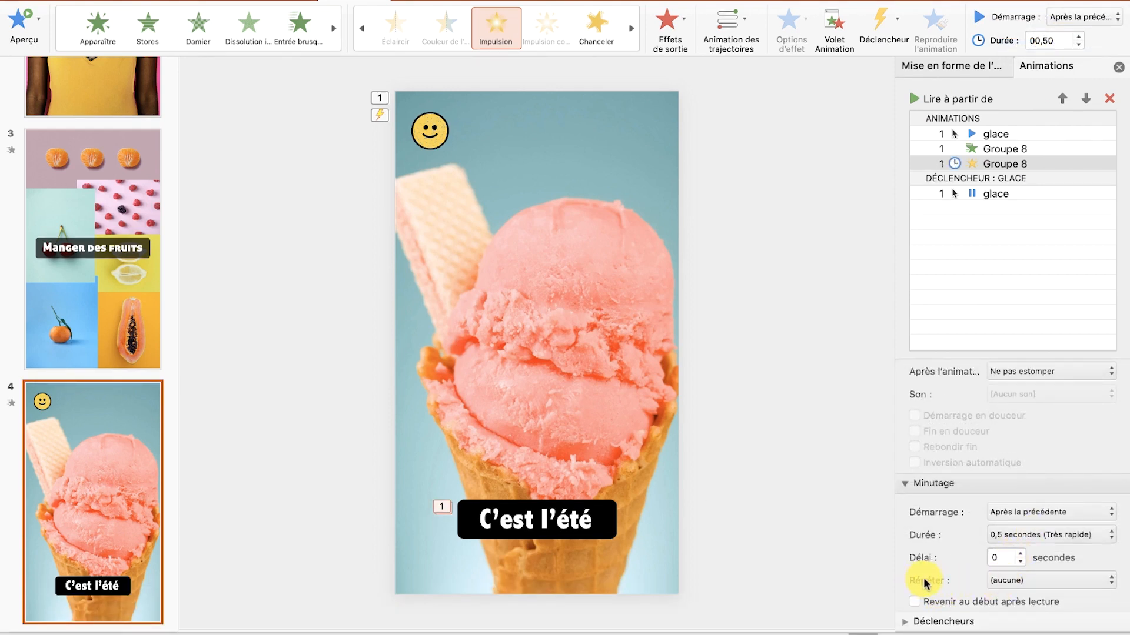
{"action": "left_click", "coordinate": [1003, 581]}
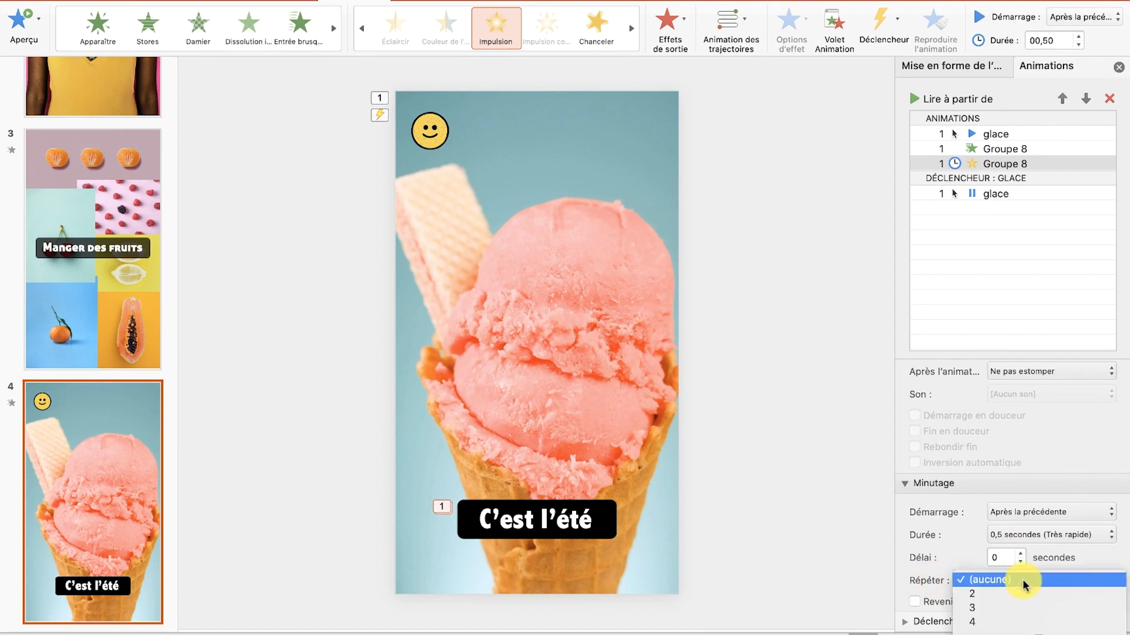
{"action": "left_click", "coordinate": [1016, 622]}
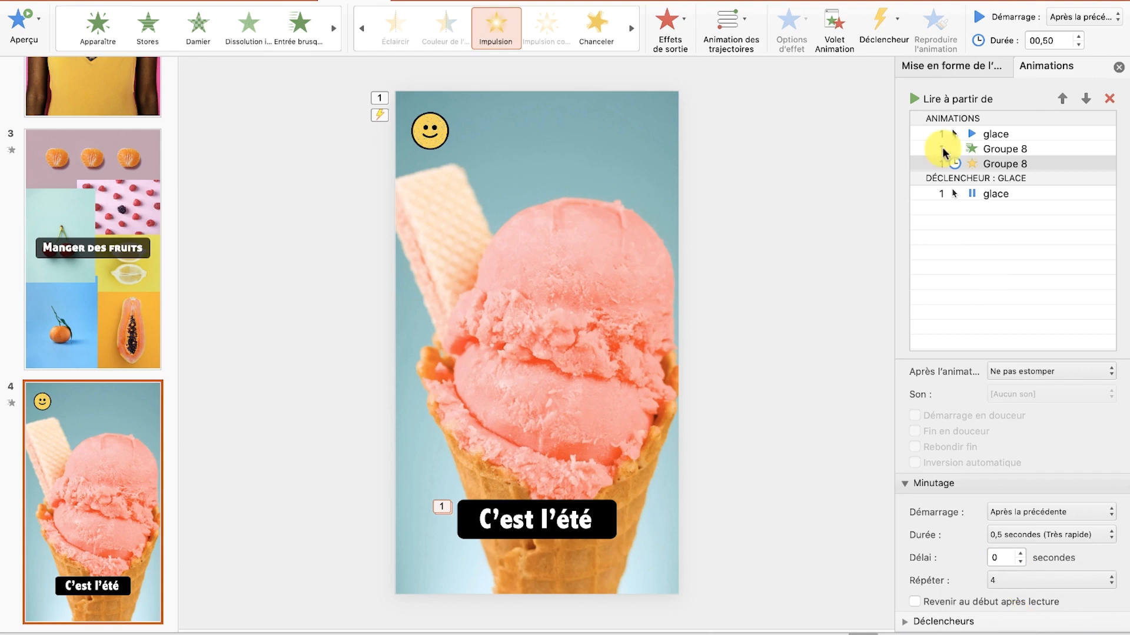
{"action": "left_click", "coordinate": [931, 133]}
{"action": "left_click", "coordinate": [922, 105]}
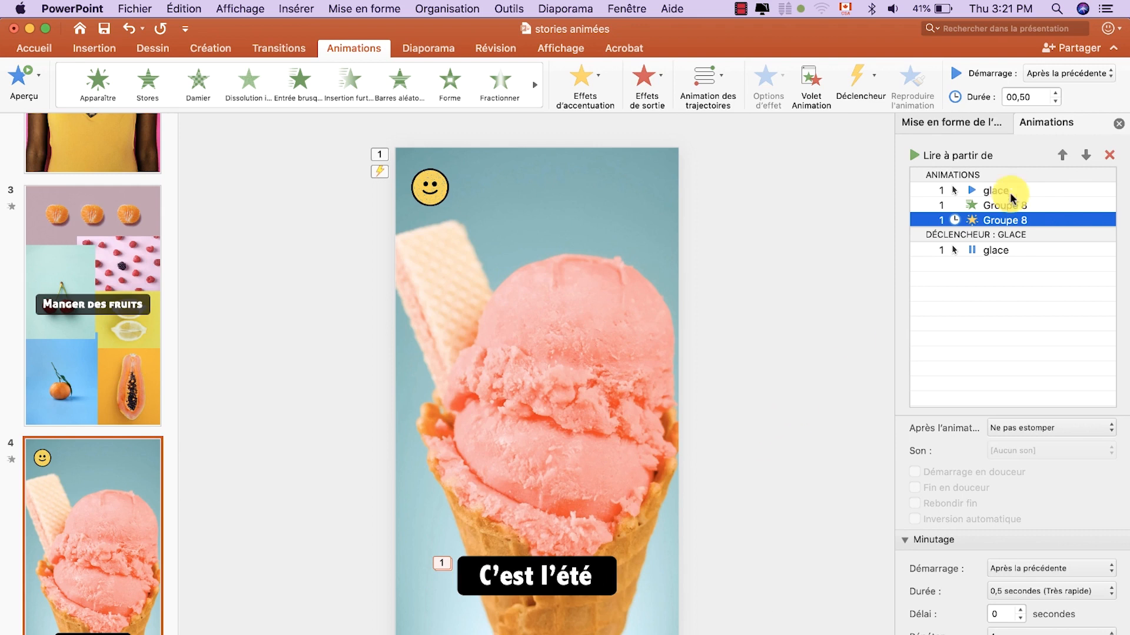
Set the Impulsion effect to start Avec la précédente with a 1.5-second delay and preview the animations from the glace video
{"action": "left_click", "coordinate": [1083, 68]}
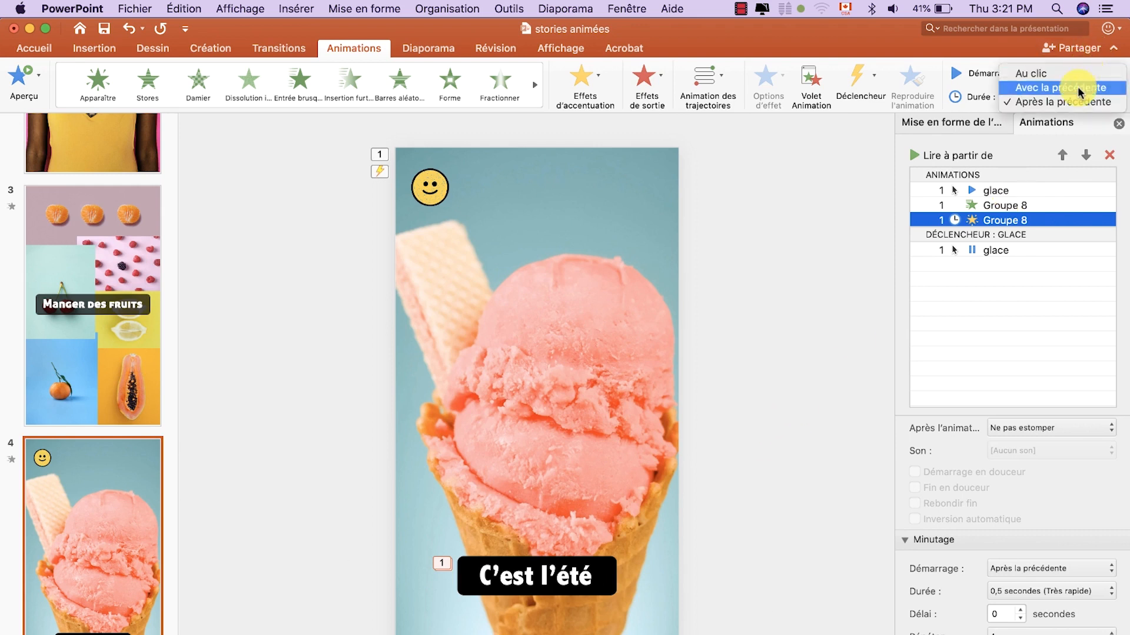
{"action": "left_click", "coordinate": [1078, 87]}
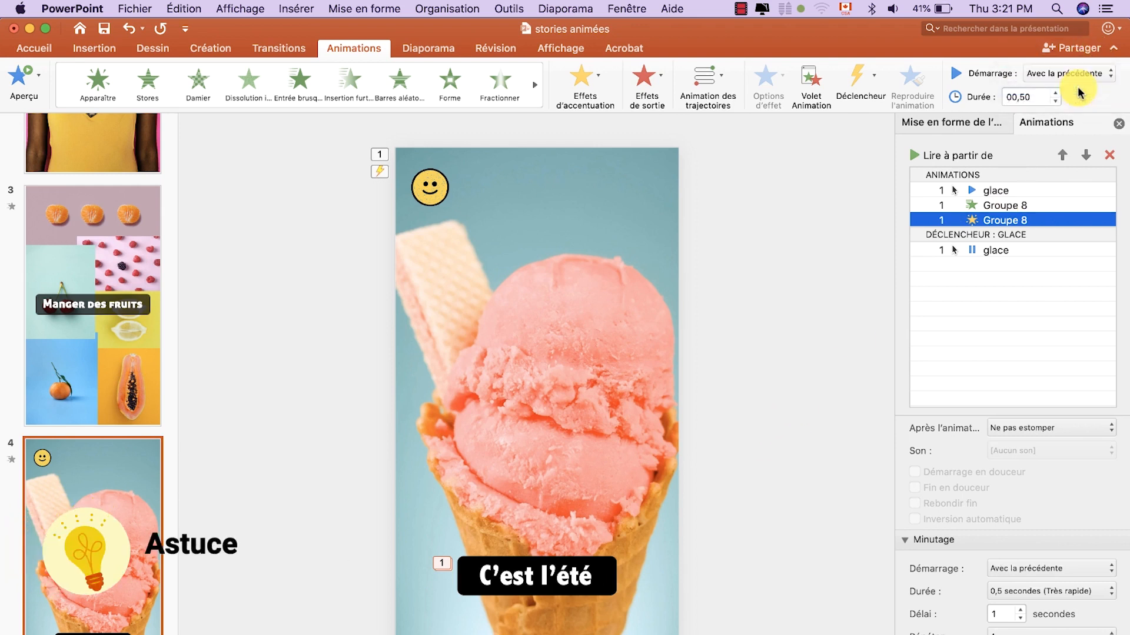
{"action": "left_click", "coordinate": [1006, 207]}
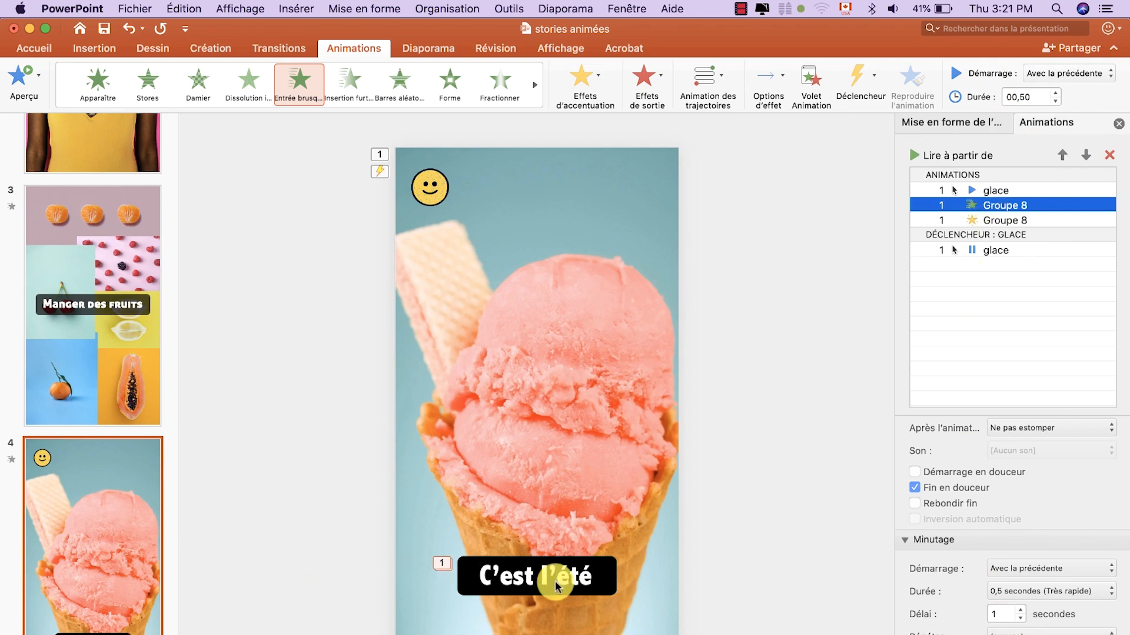
{"action": "left_click", "coordinate": [976, 221]}
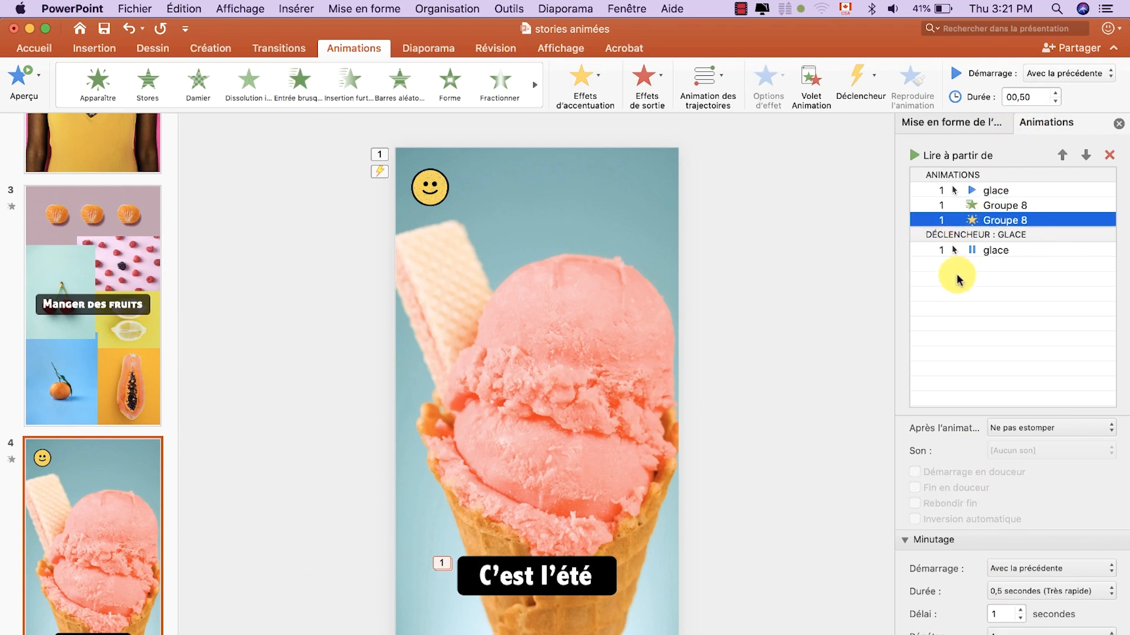
{"action": "left_click", "coordinate": [1017, 621]}
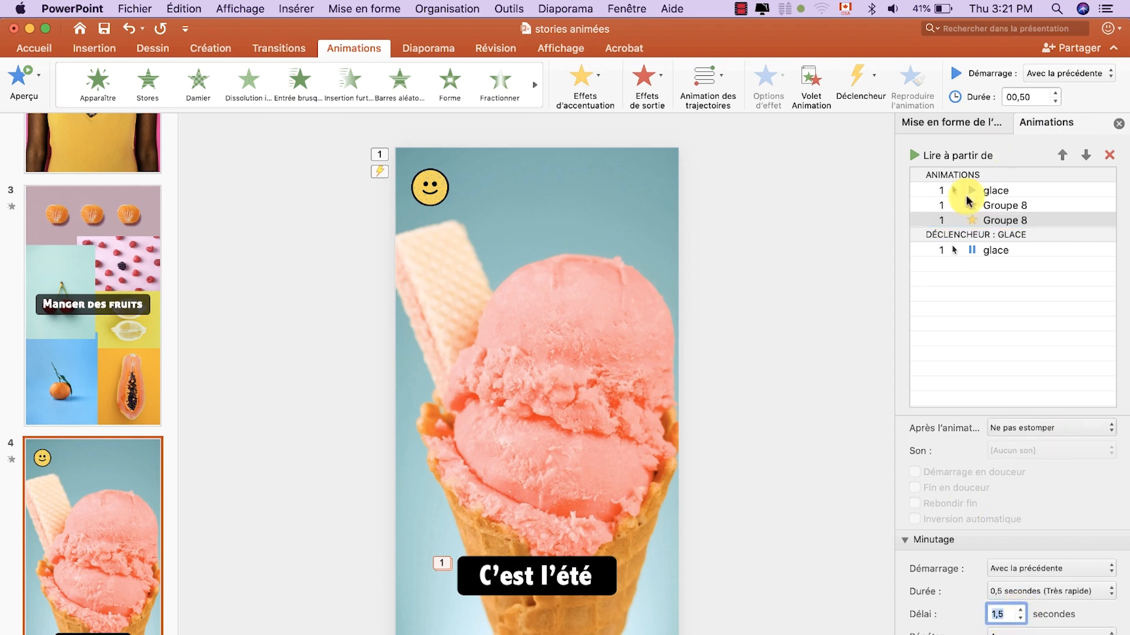
{"action": "left_click", "coordinate": [916, 156]}
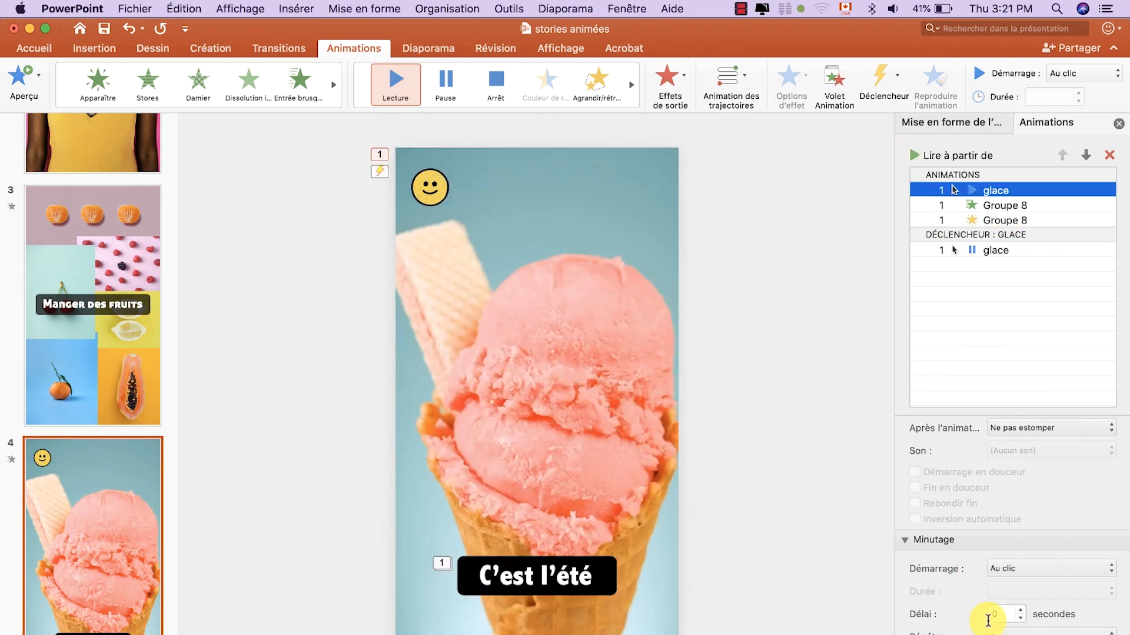
Set the Impulsion effect's delay to 2 seconds and replay the animations from the glace video
{"action": "left_click", "coordinate": [1023, 220]}
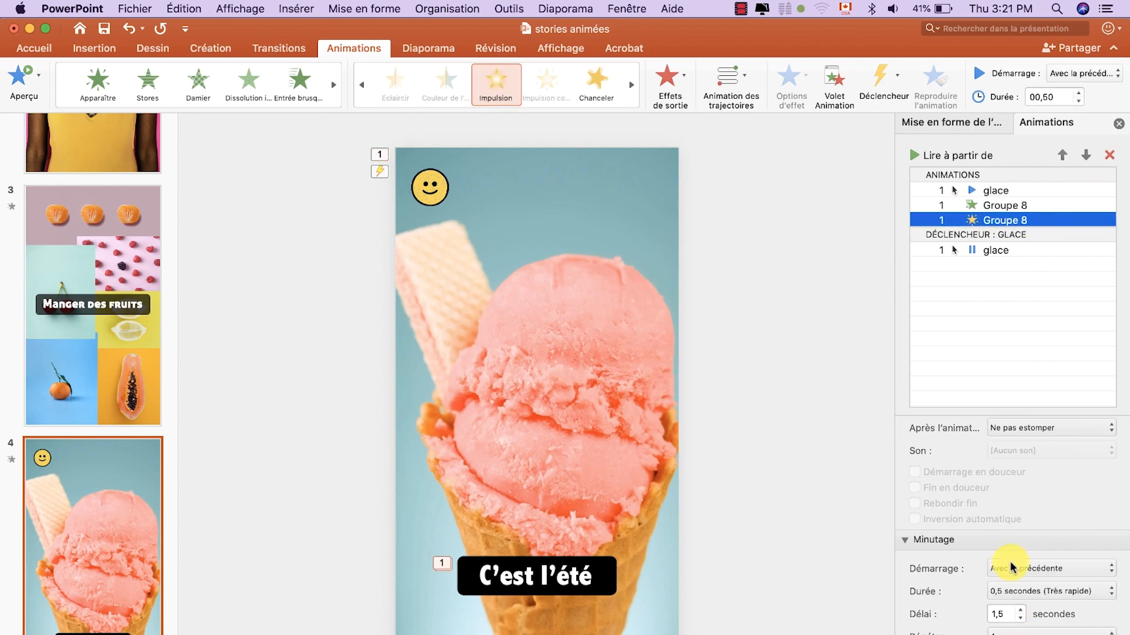
{"action": "left_click", "coordinate": [1021, 614]}
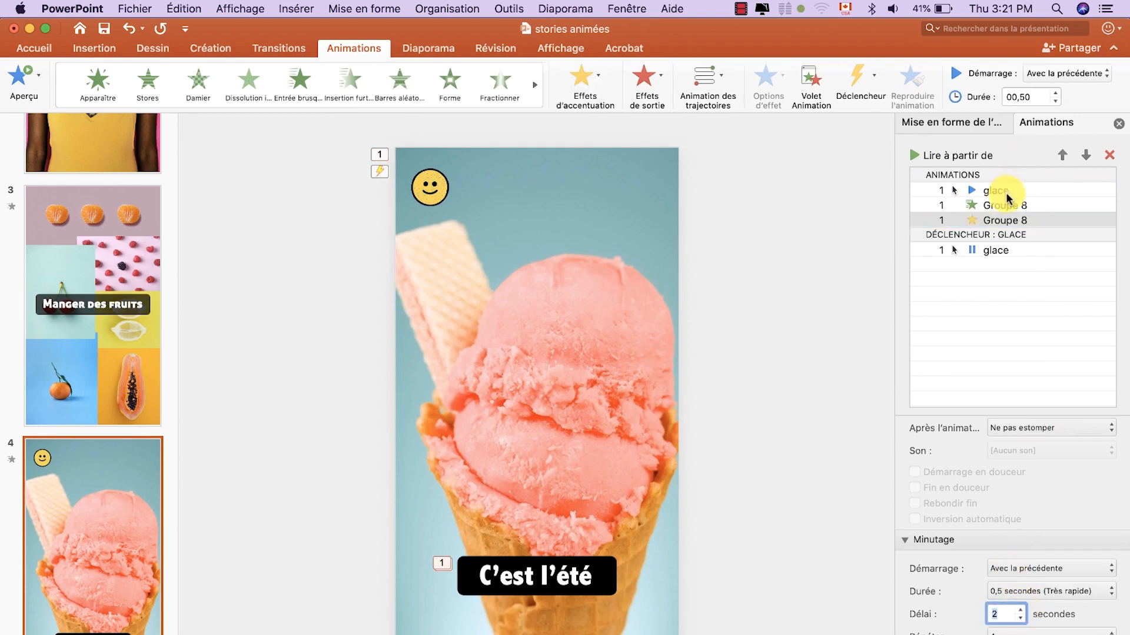
{"action": "left_click", "coordinate": [1003, 191]}
{"action": "left_click", "coordinate": [914, 156]}
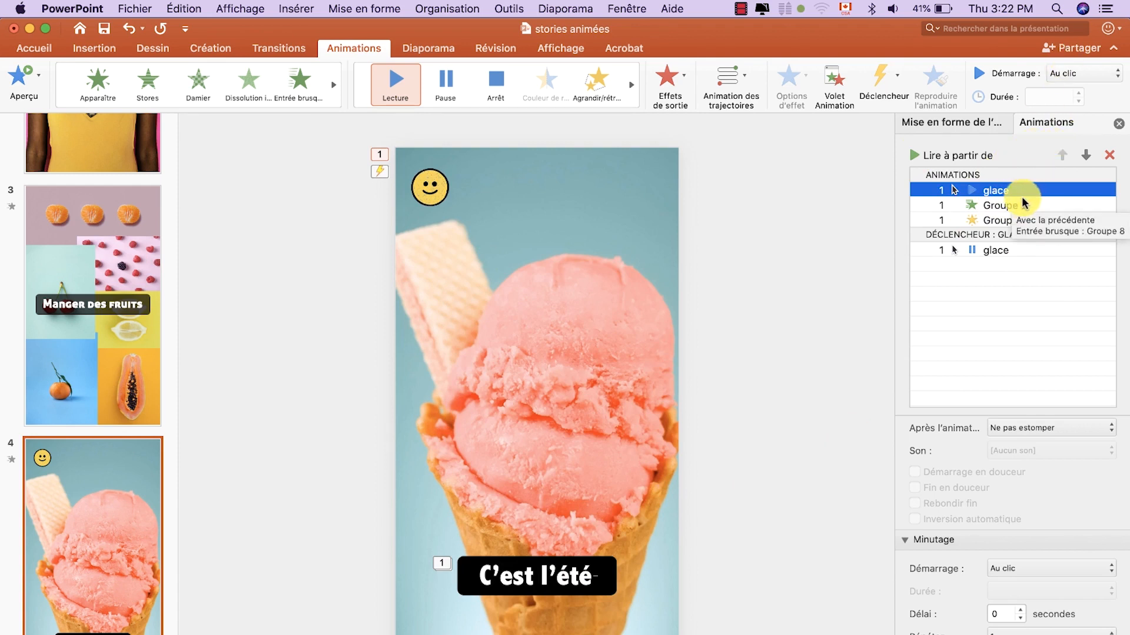
Apply the Sortie brusque exit effect to the title group and go back to the glace video's playback animation
{"action": "left_click", "coordinate": [1000, 220]}
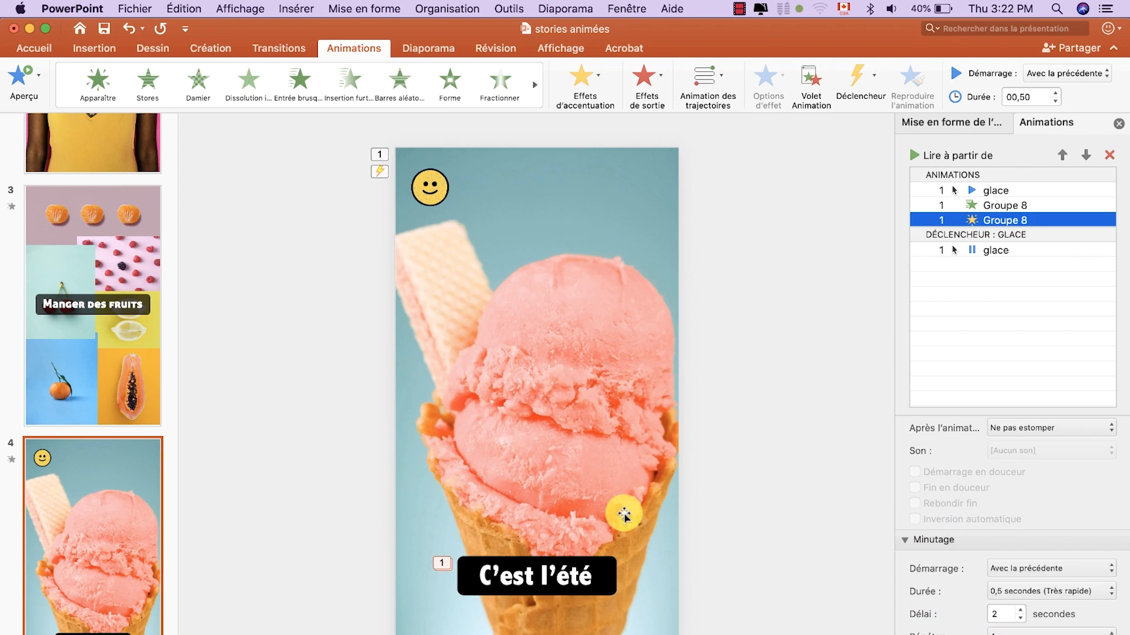
{"action": "left_click", "coordinate": [567, 572]}
{"action": "left_click", "coordinate": [608, 562]}
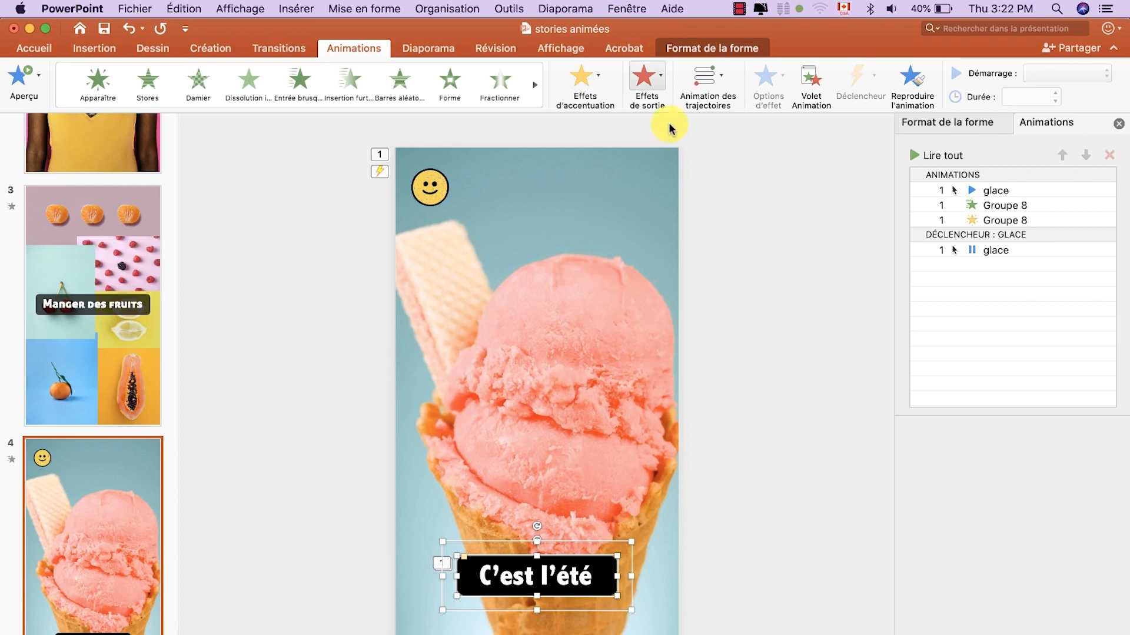
{"action": "left_click", "coordinate": [658, 88]}
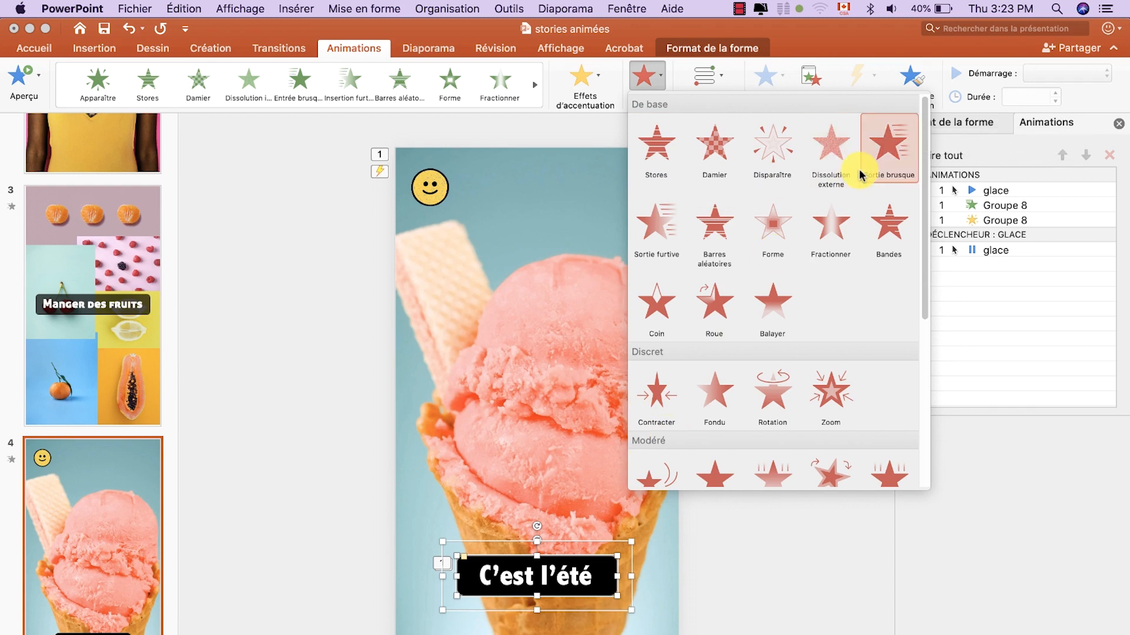
{"action": "left_click", "coordinate": [860, 175]}
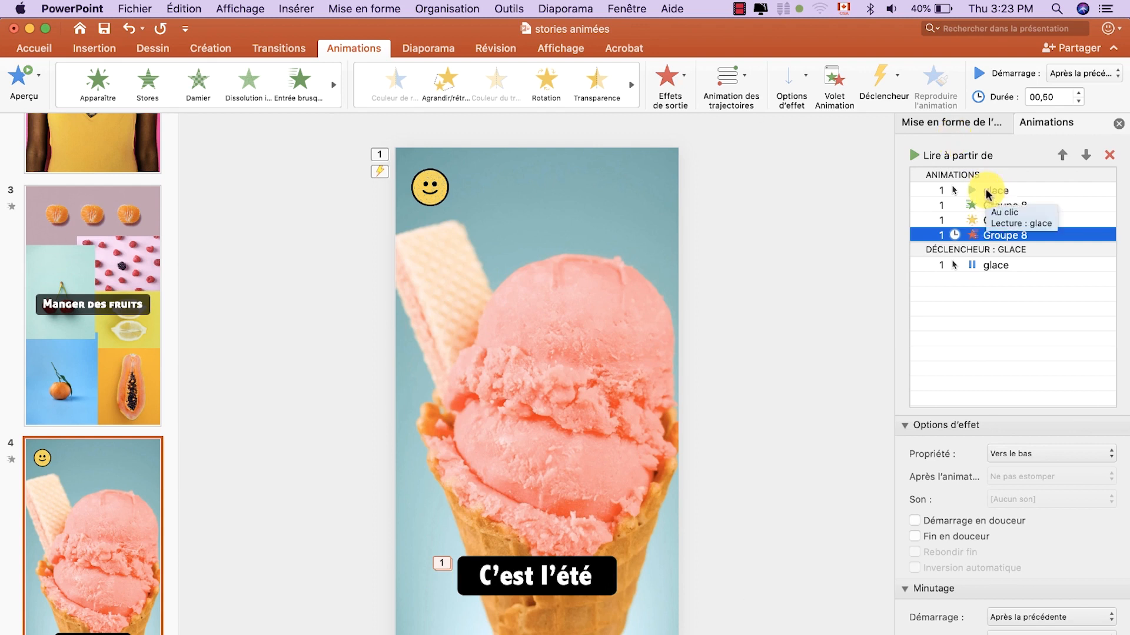
{"action": "left_click", "coordinate": [923, 190]}
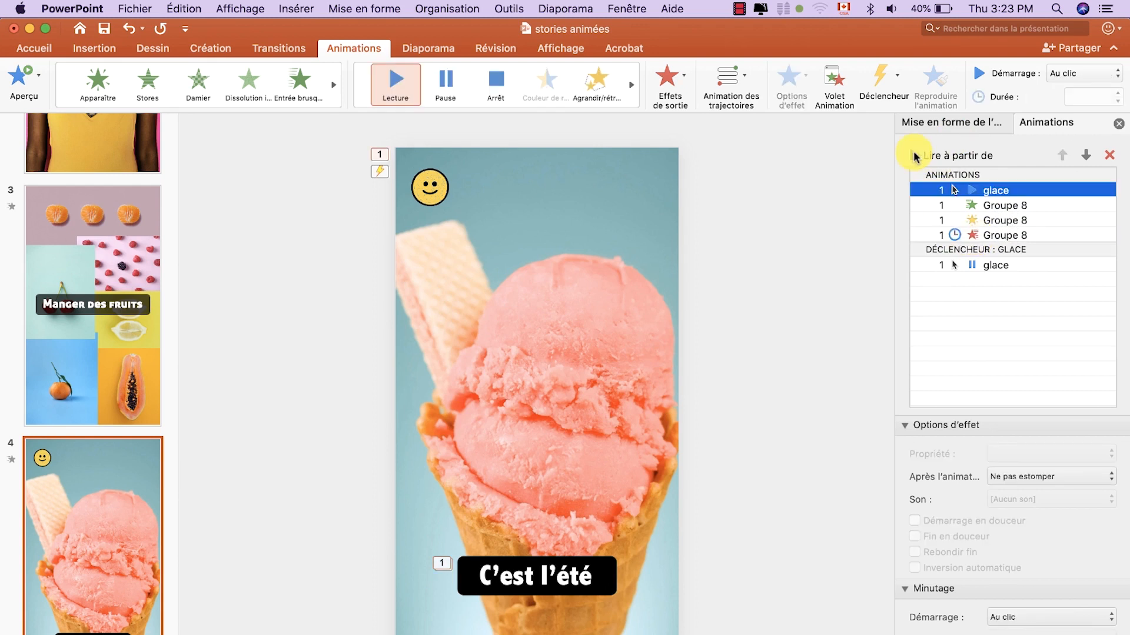
Set the title group's exit effect to start Avec la précédente with a 3.5-second delay
{"action": "left_click", "coordinate": [977, 235]}
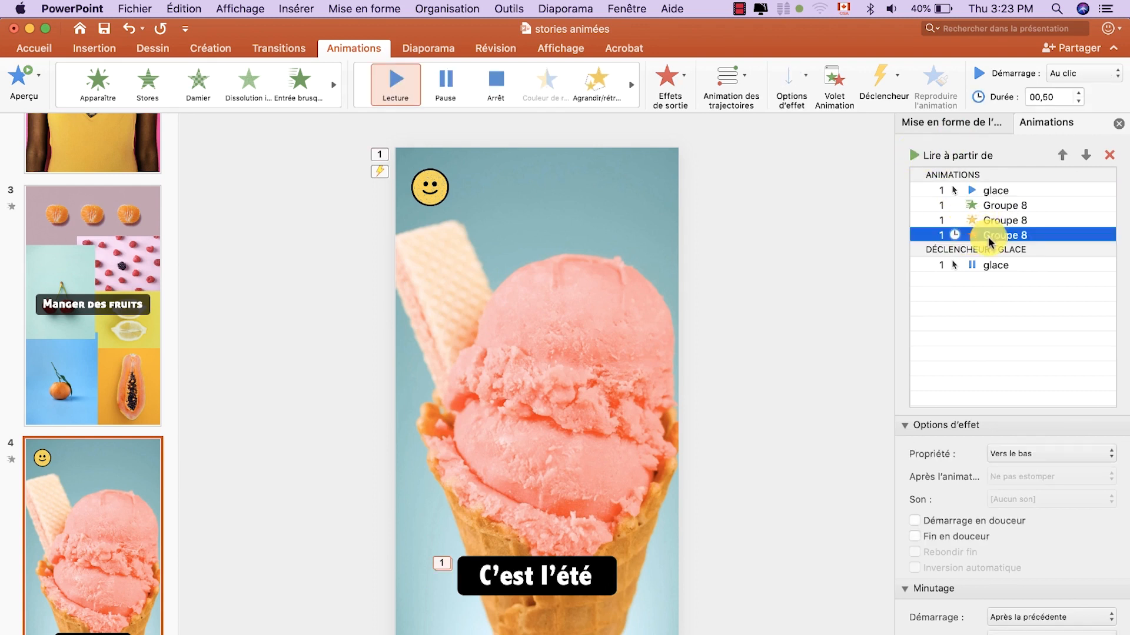
{"action": "left_click", "coordinate": [1095, 73]}
{"action": "left_click", "coordinate": [1095, 56]}
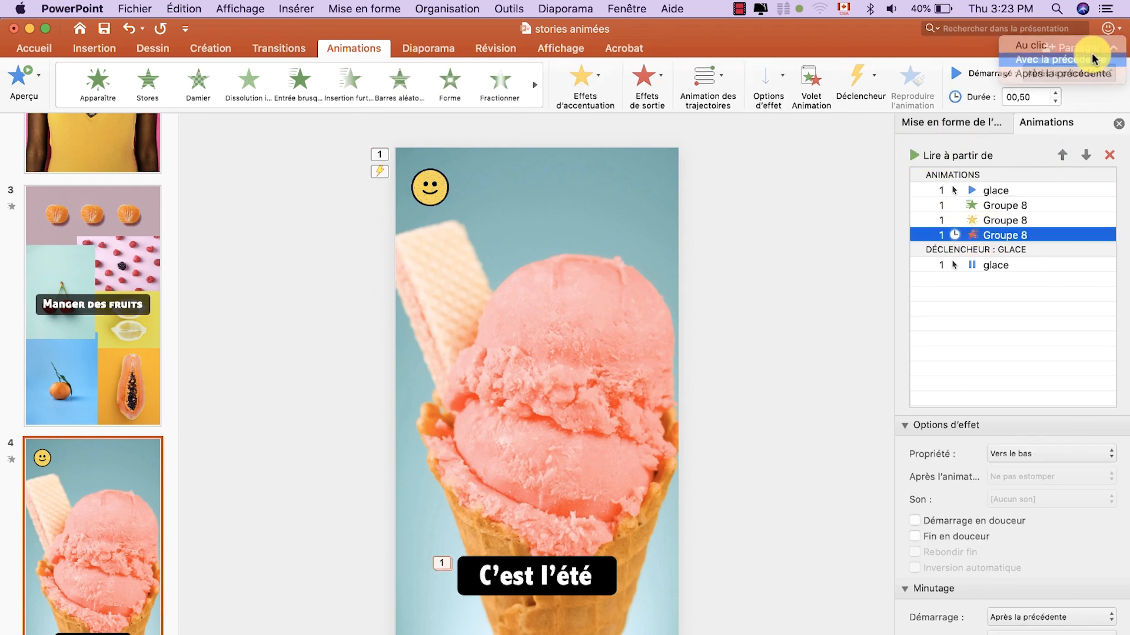
{"action": "scroll", "coordinate": [996, 464], "scroll_direction": "down", "scroll_amount": 2}
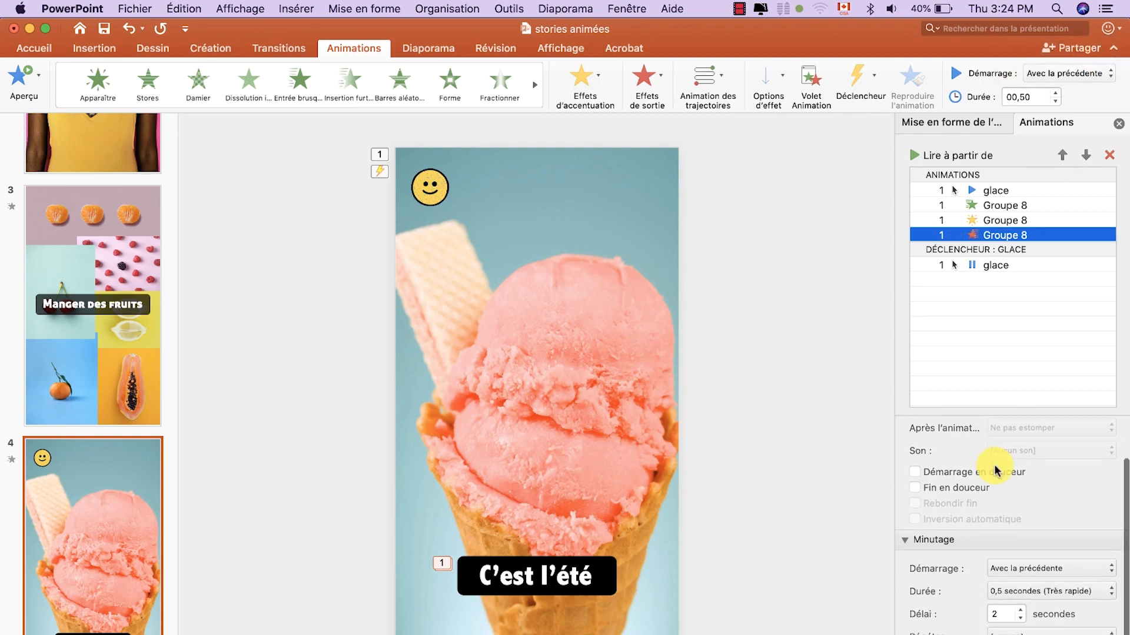
{"action": "left_click", "coordinate": [996, 610]}
{"action": "type", "text": "2"}
{"action": "left_click", "coordinate": [1021, 612]}
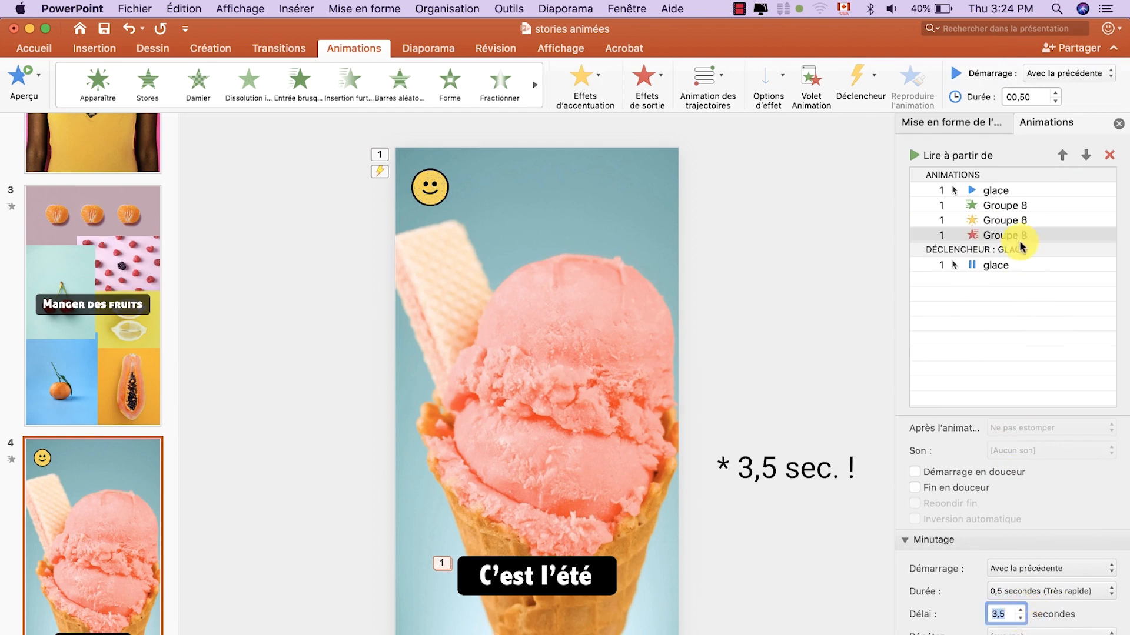
Review the timing of the title group's entrance, emphasis and exit effects and play the full sequence from the glace video
{"action": "left_click", "coordinate": [1016, 220]}
{"action": "left_click", "coordinate": [1004, 209]}
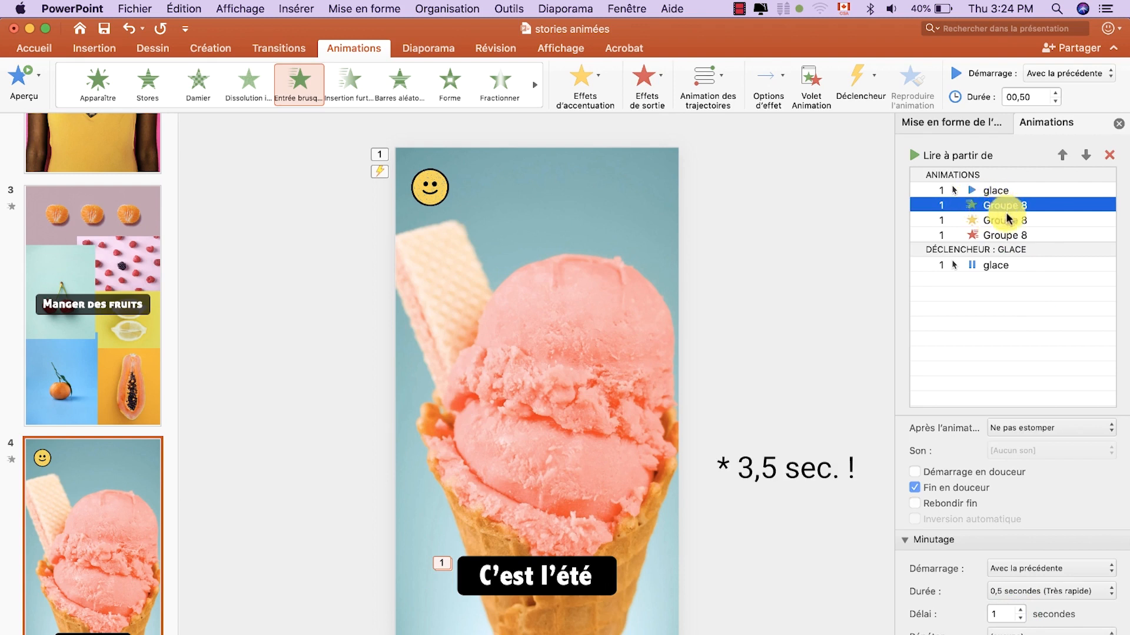
{"action": "left_click", "coordinate": [1003, 219]}
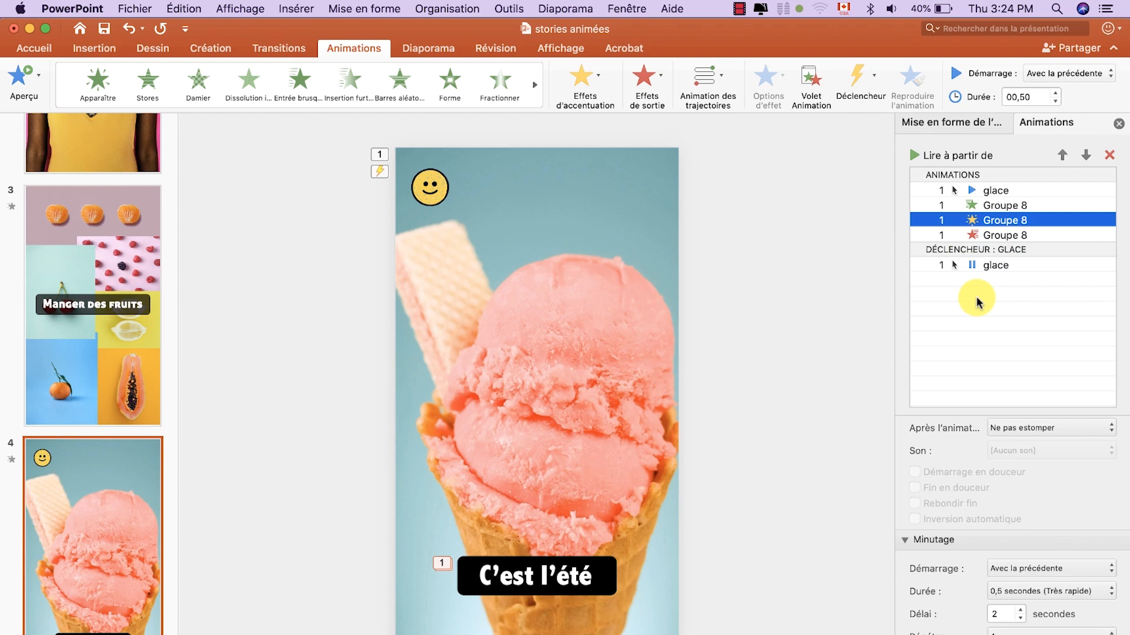
{"action": "left_click", "coordinate": [1007, 234]}
{"action": "left_click", "coordinate": [977, 191]}
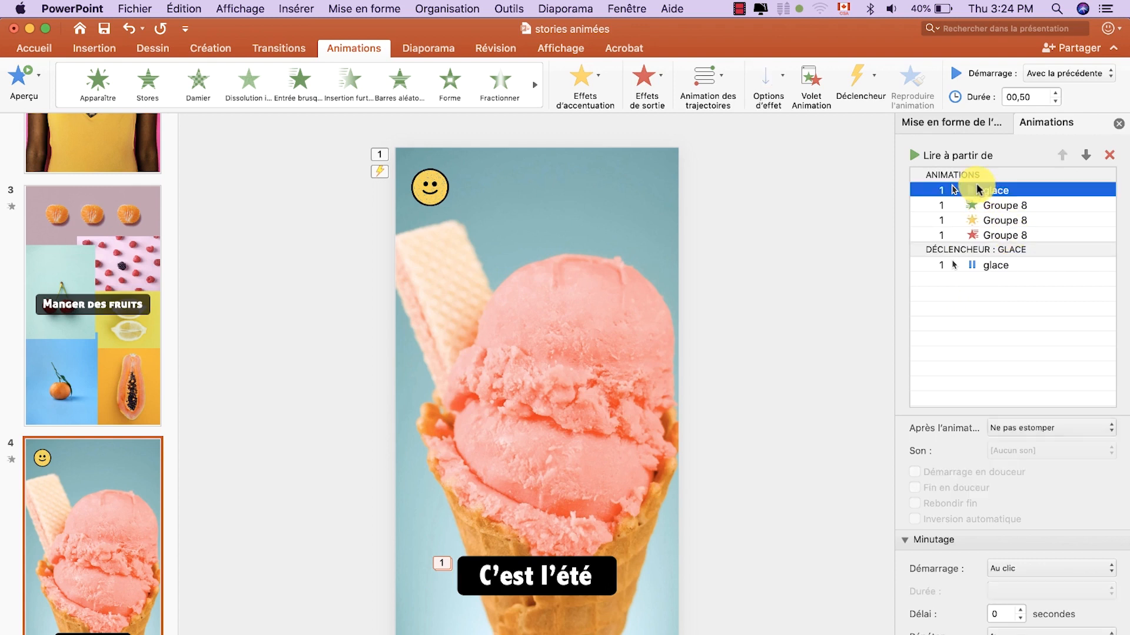
{"action": "left_click", "coordinate": [914, 155]}
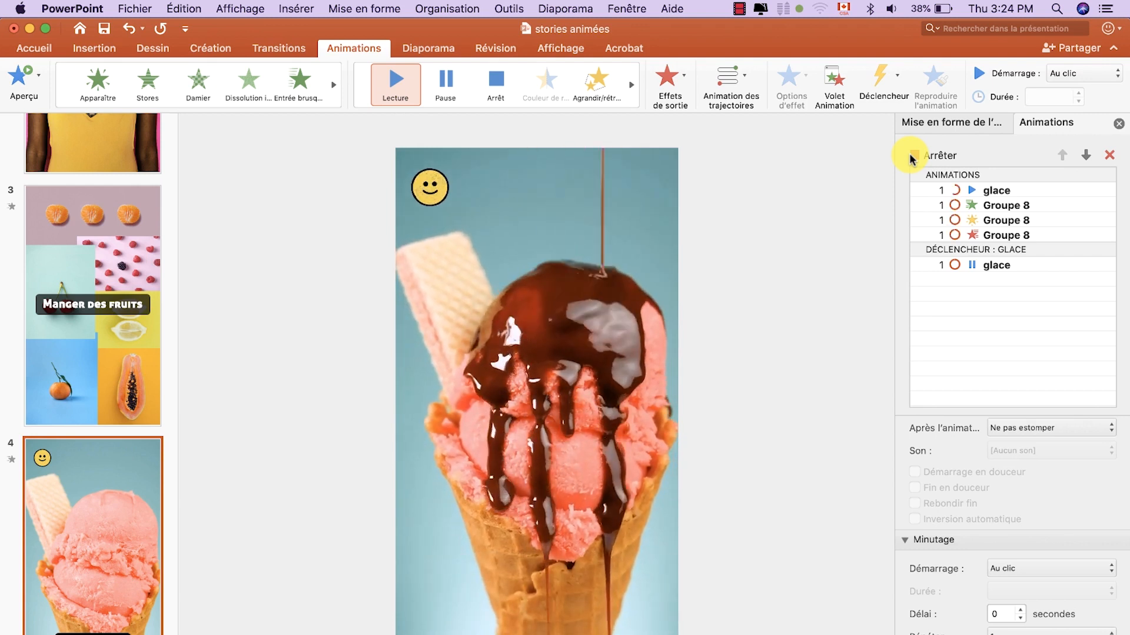
{"action": "left_click", "coordinate": [1010, 220]}
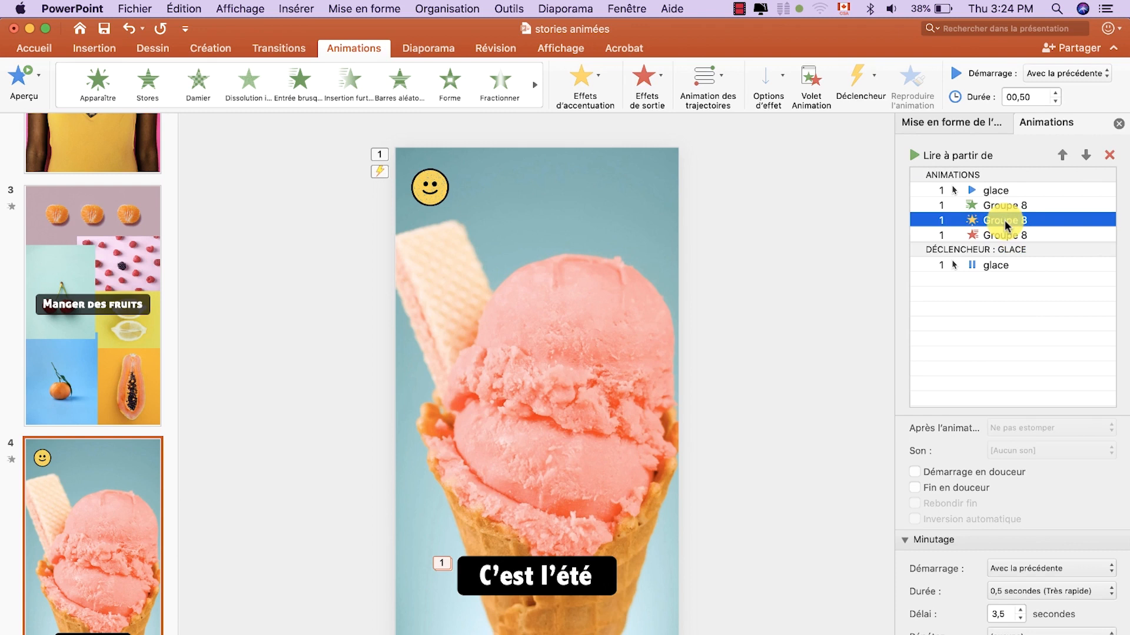
Set the title group's exit effect delay to 4 seconds and play the animations from the glace video
{"action": "left_click", "coordinate": [1010, 236]}
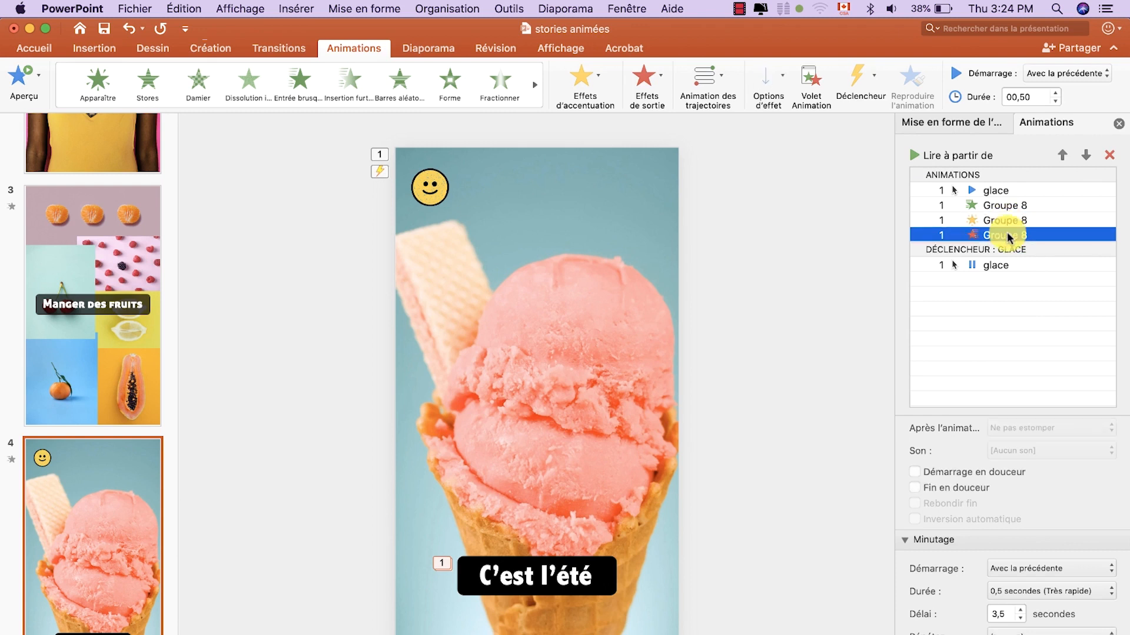
{"action": "left_click", "coordinate": [1020, 611]}
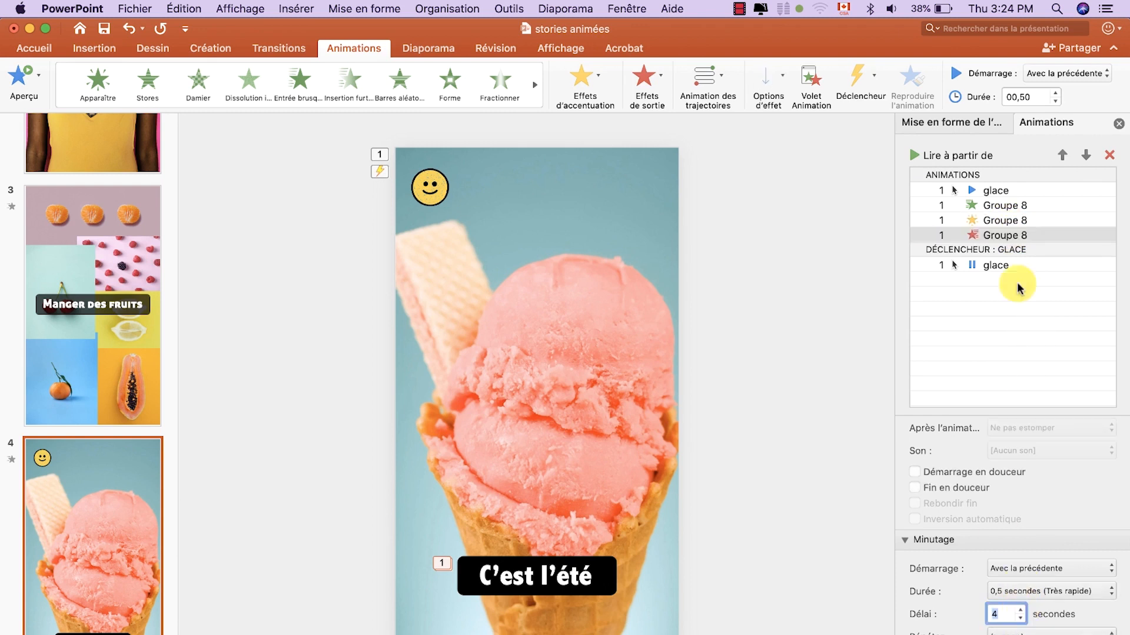
{"action": "left_click", "coordinate": [993, 189]}
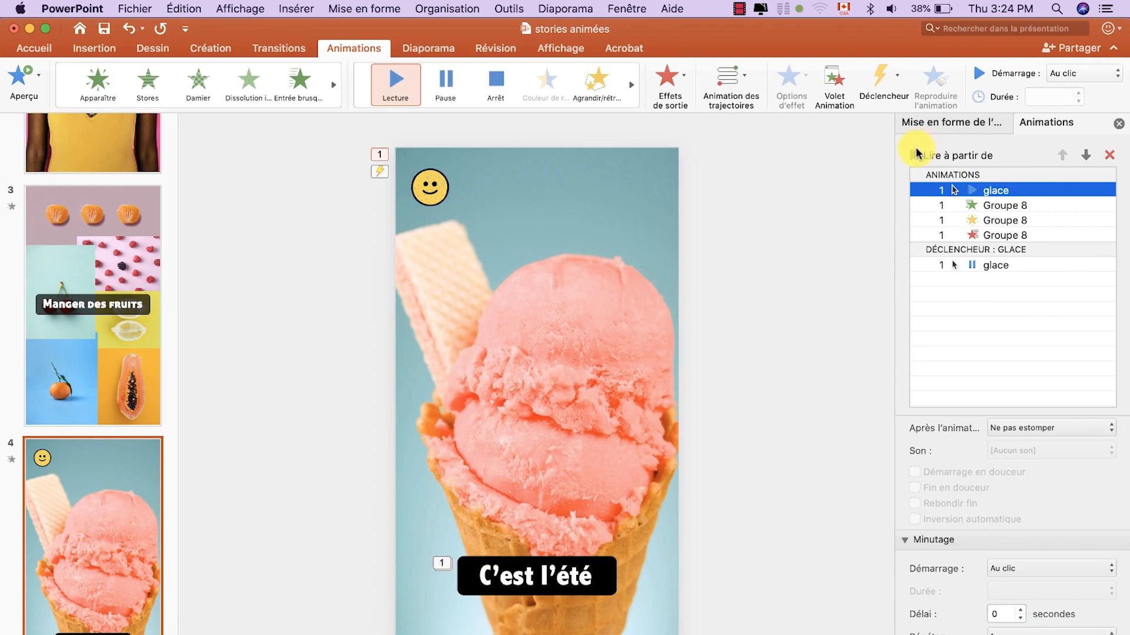
{"action": "left_click", "coordinate": [917, 154]}
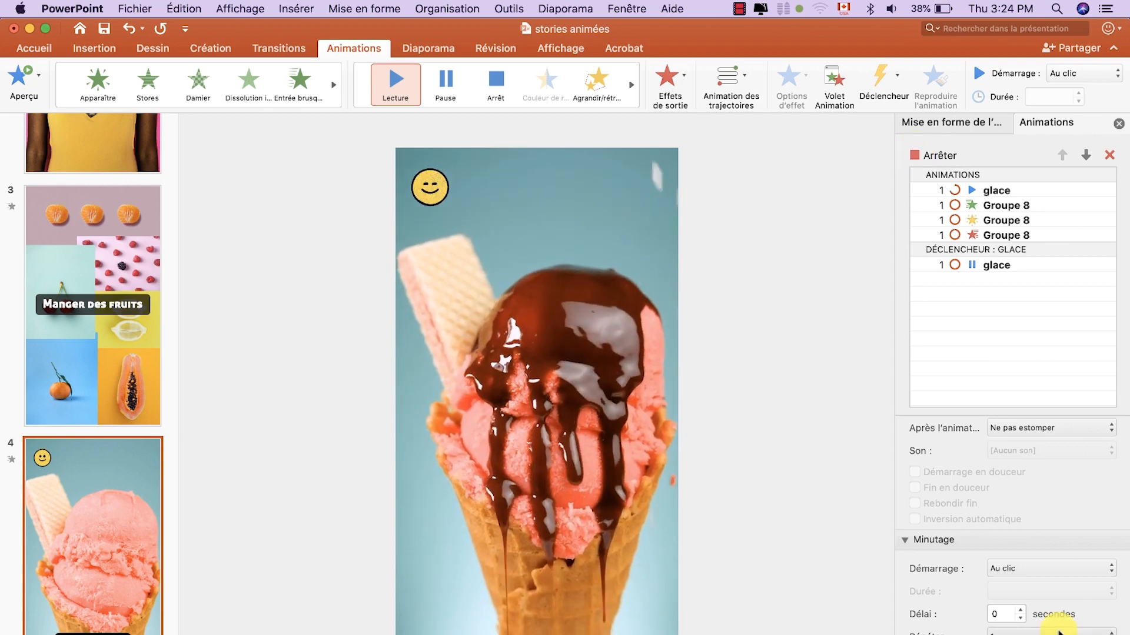
Raise the title group's exit effect delay to 5 seconds and replay the sequence from the glace video's playback animation
{"action": "left_click", "coordinate": [992, 237]}
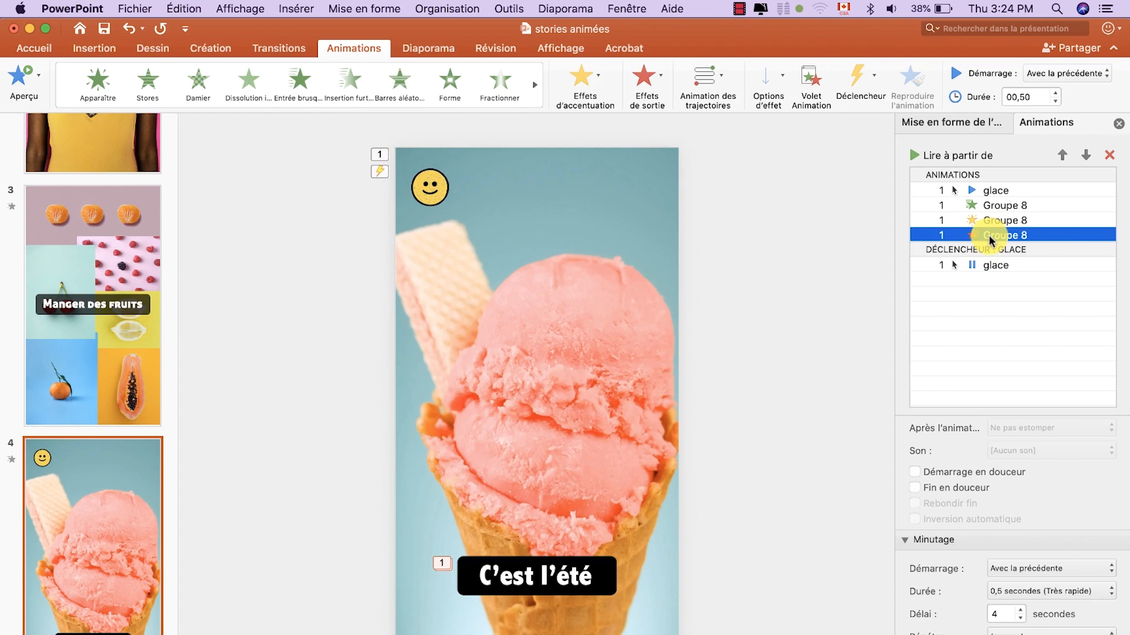
{"action": "left_click", "coordinate": [1021, 611]}
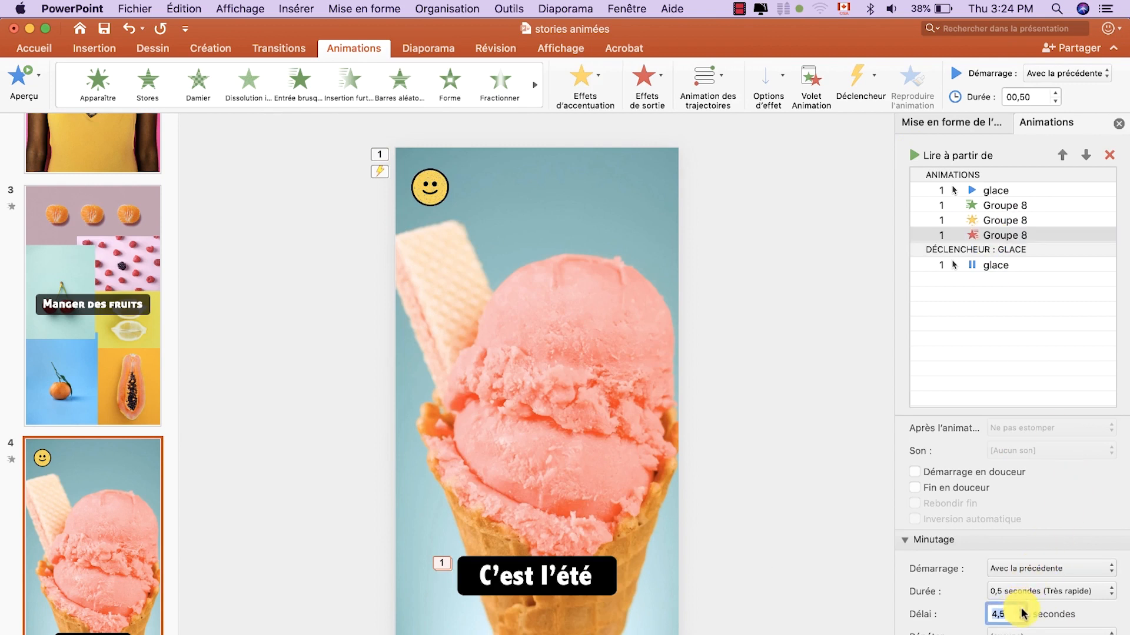
{"action": "left_click", "coordinate": [971, 190]}
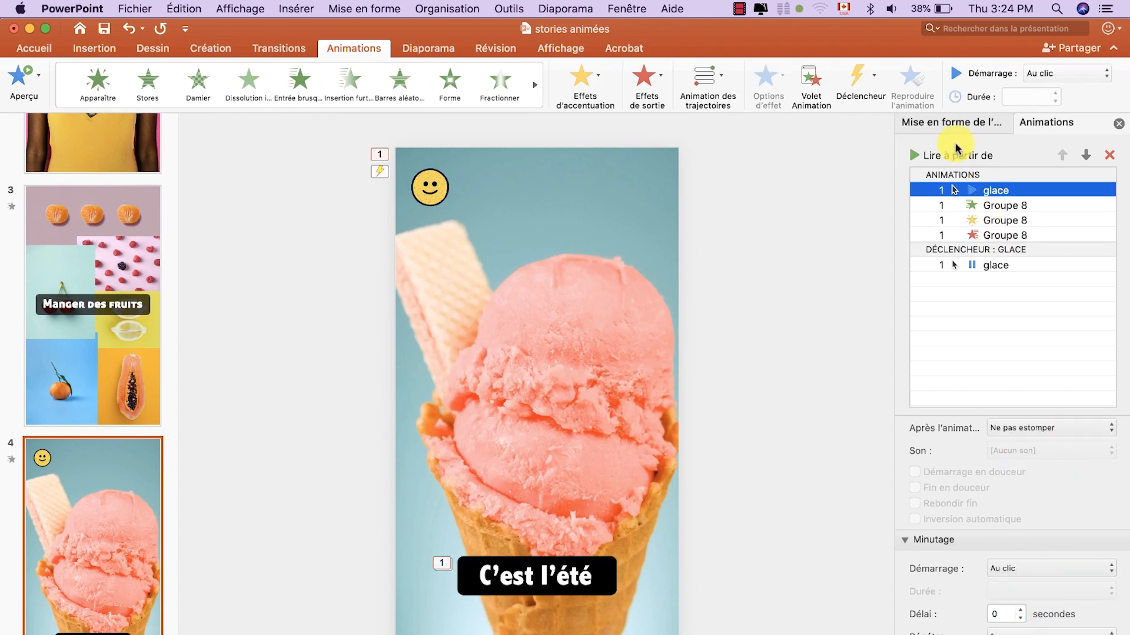
{"action": "left_click", "coordinate": [910, 156]}
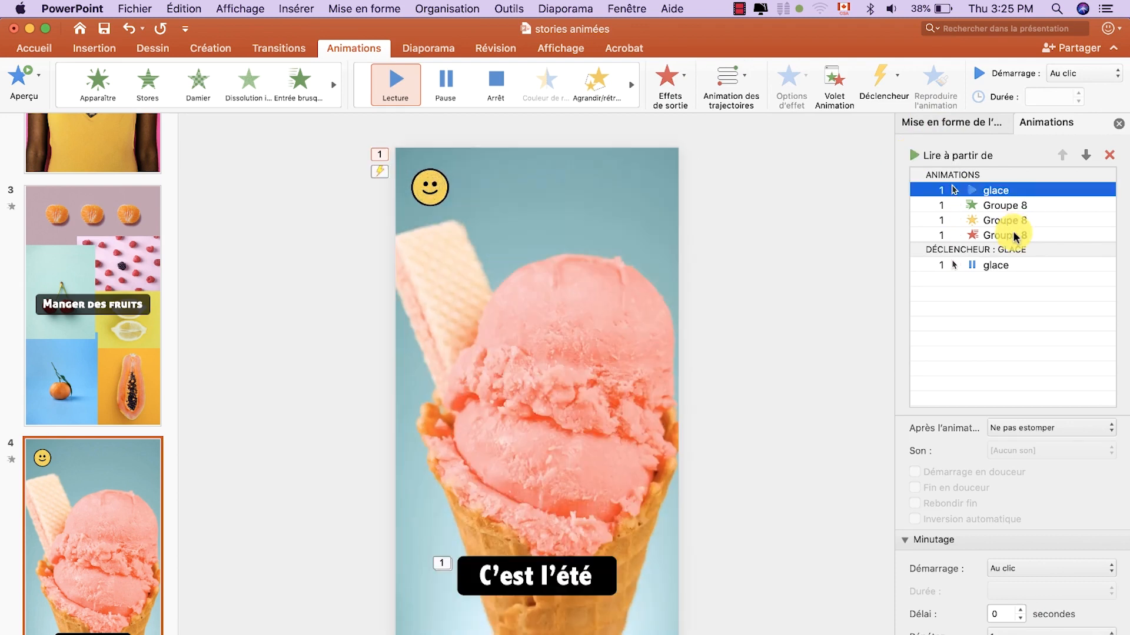
Change the direction of the title group's exit effect to Vers la gauche
{"action": "left_click", "coordinate": [1012, 233]}
{"action": "left_click", "coordinate": [778, 81]}
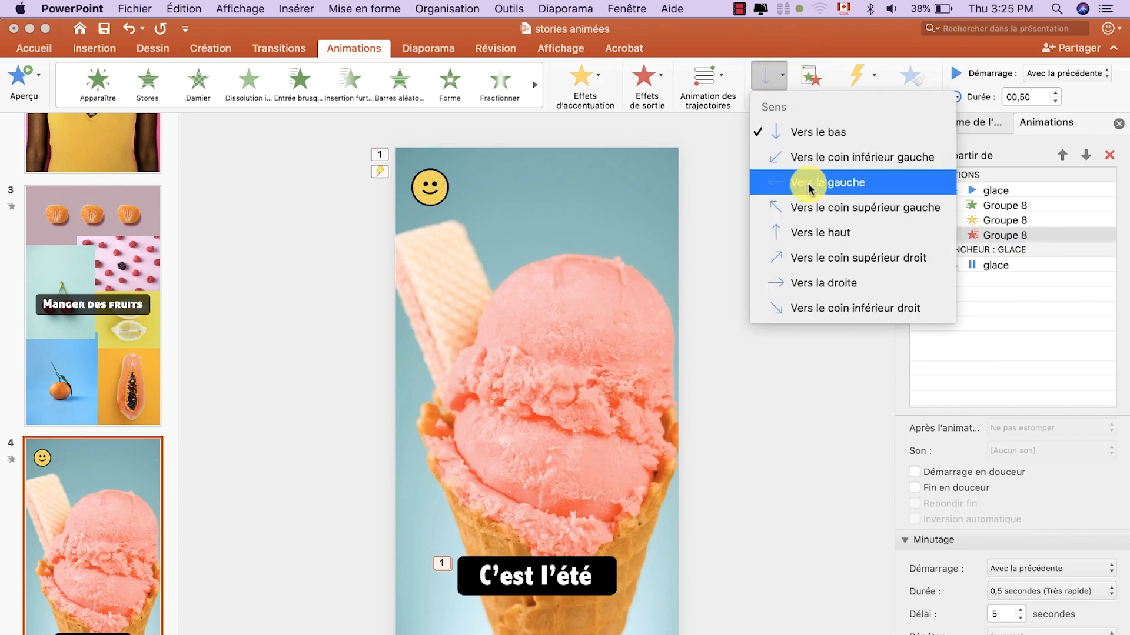
{"action": "left_click", "coordinate": [827, 189]}
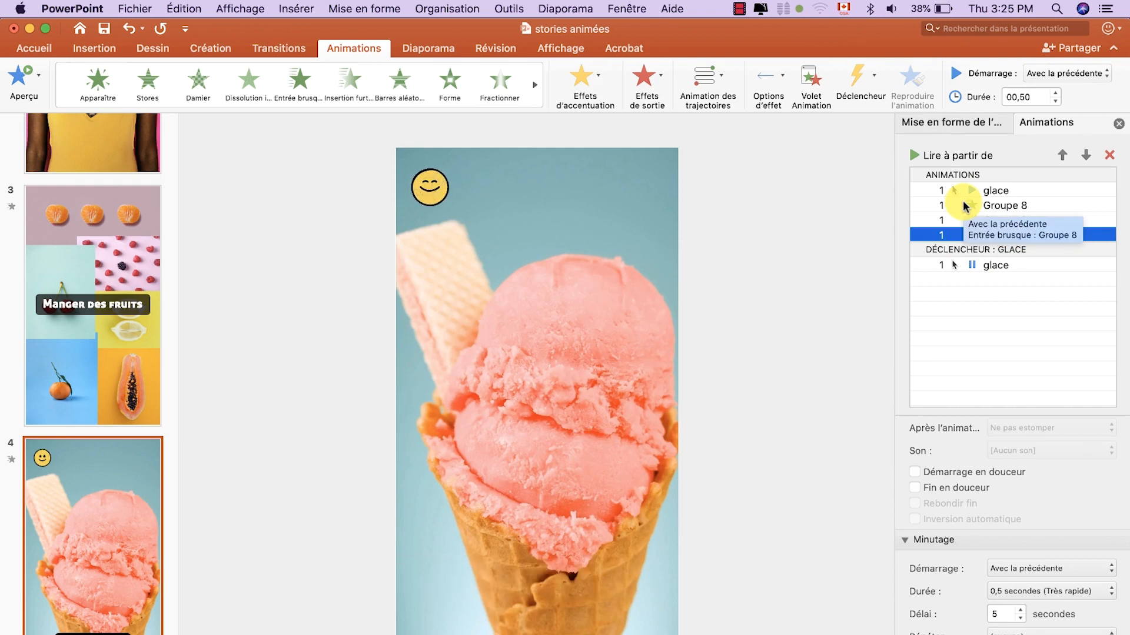
Apply the Stores entrance effect to the smiley image, starting Avec la précédente with a 5-second delay
{"action": "left_click", "coordinate": [438, 190]}
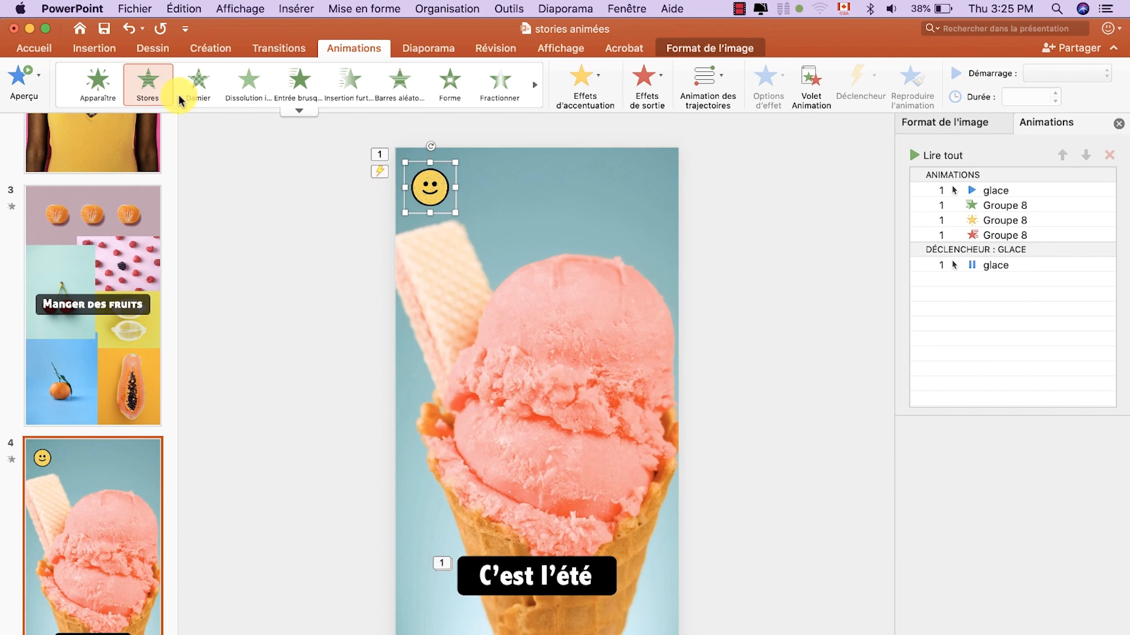
{"action": "left_click", "coordinate": [148, 84]}
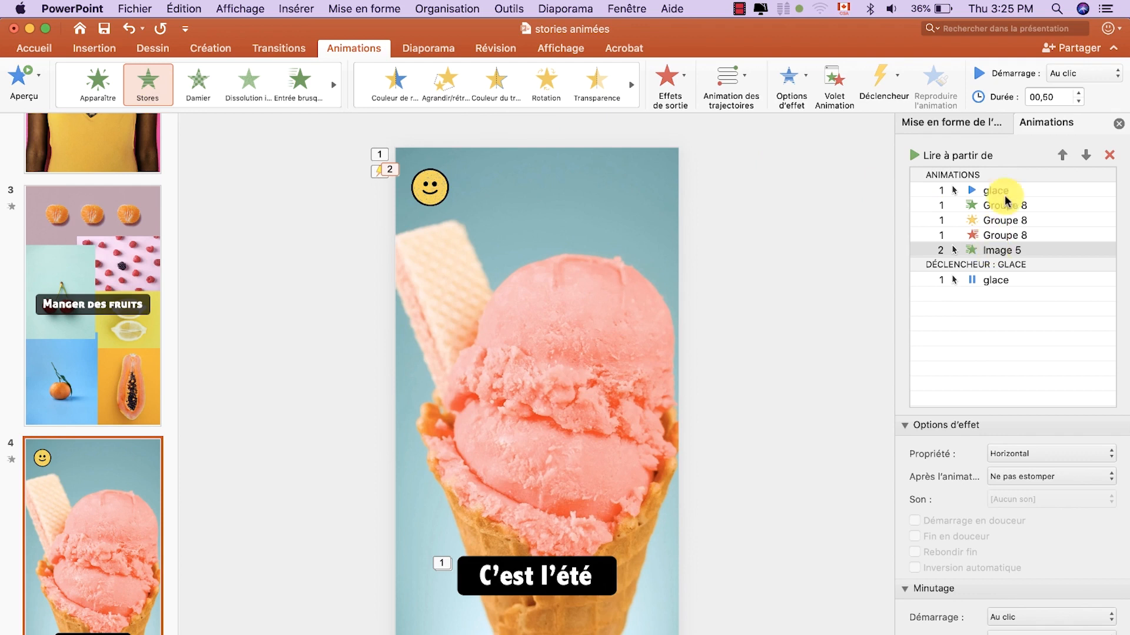
{"action": "left_click", "coordinate": [1064, 75]}
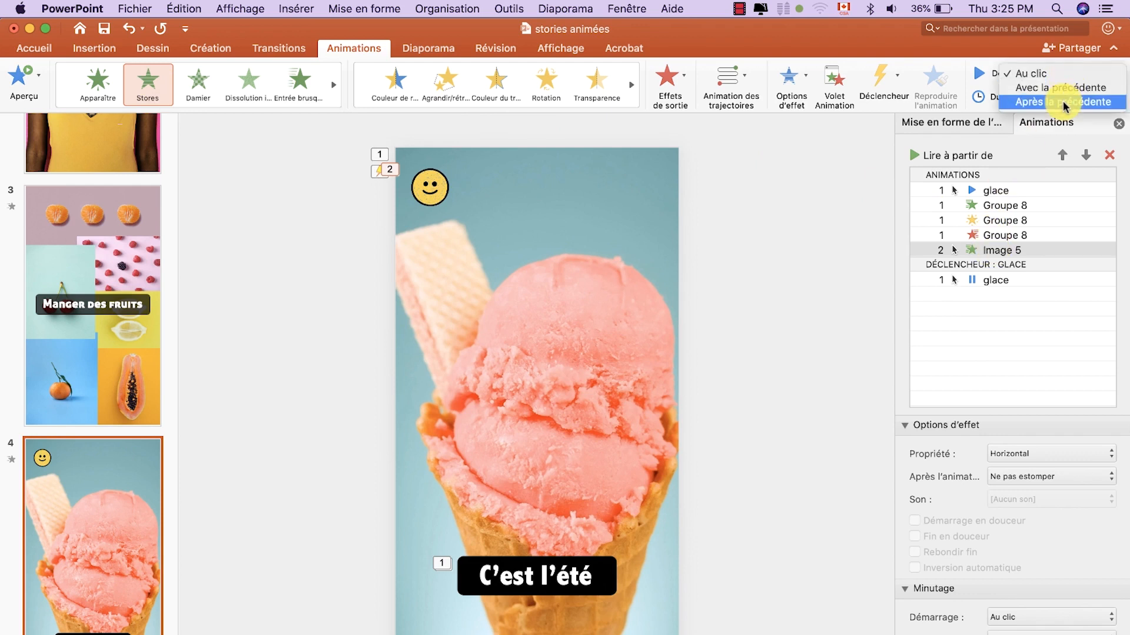
{"action": "left_click", "coordinate": [1059, 87]}
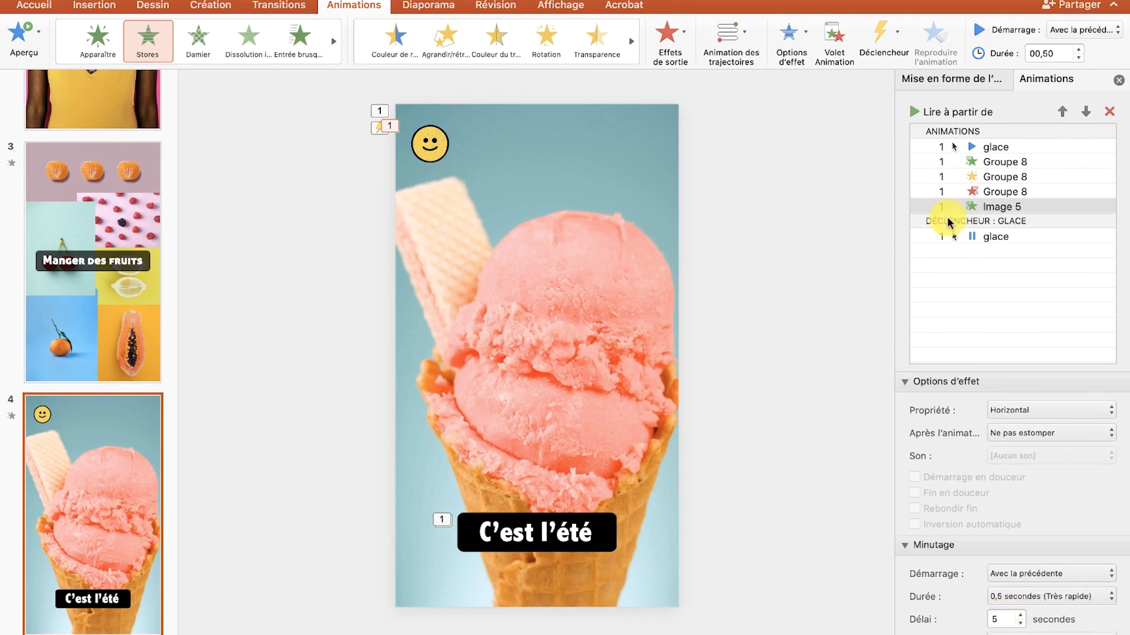
Preview the full sequence from the glace video and increase the delay of the smiley image's Stores entrance effect
{"action": "left_click", "coordinate": [931, 146]}
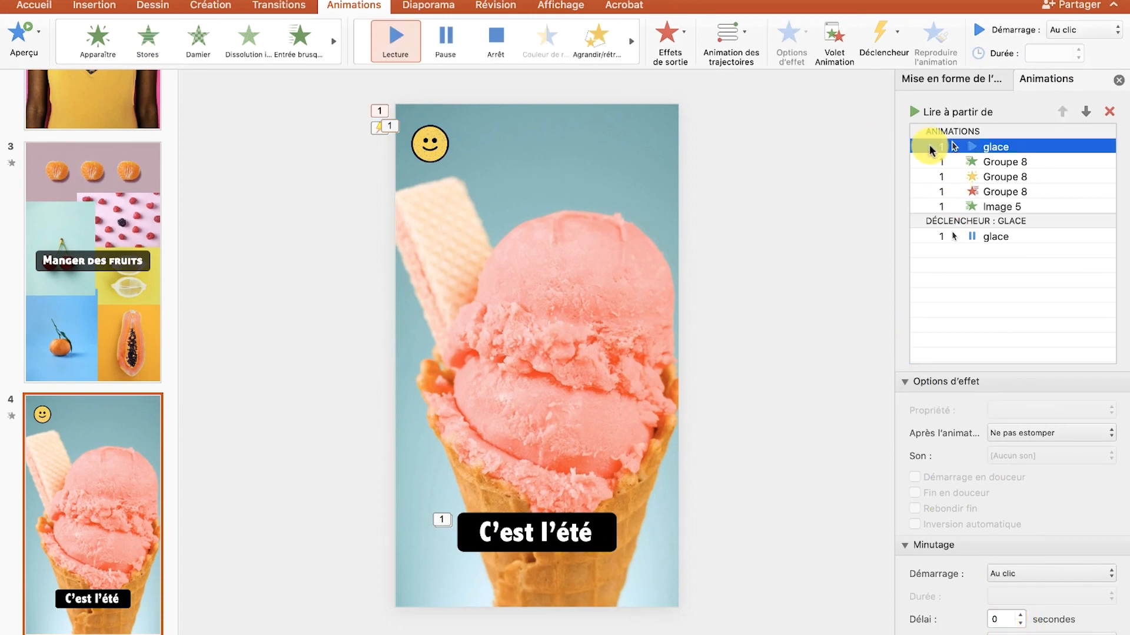
{"action": "left_click", "coordinate": [913, 112]}
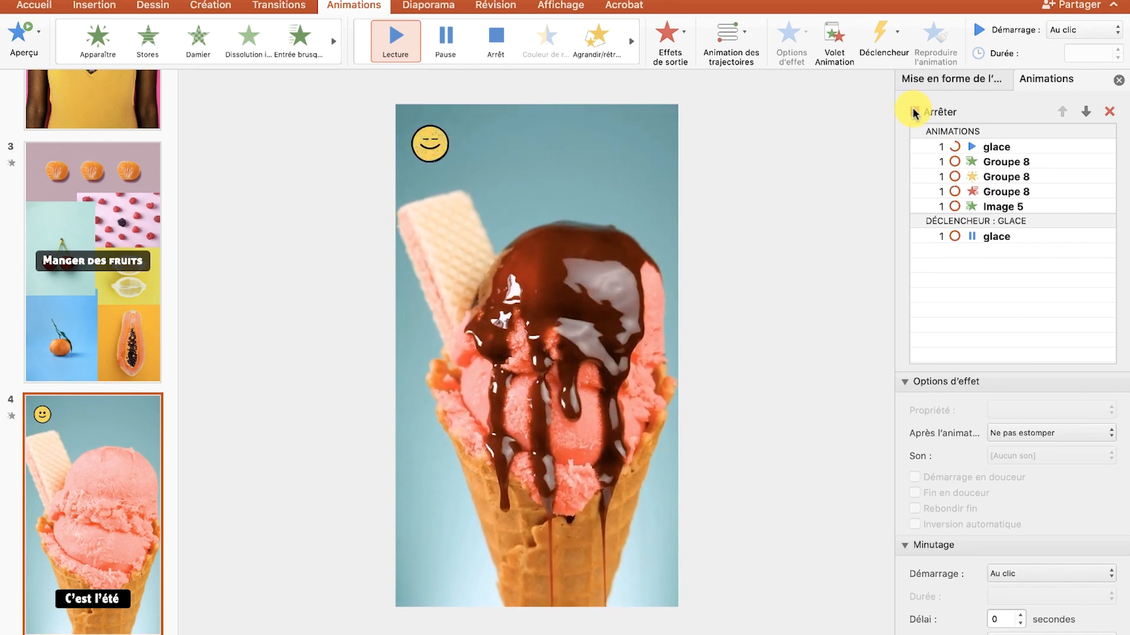
{"action": "left_click", "coordinate": [914, 112]}
{"action": "left_click", "coordinate": [1004, 212]}
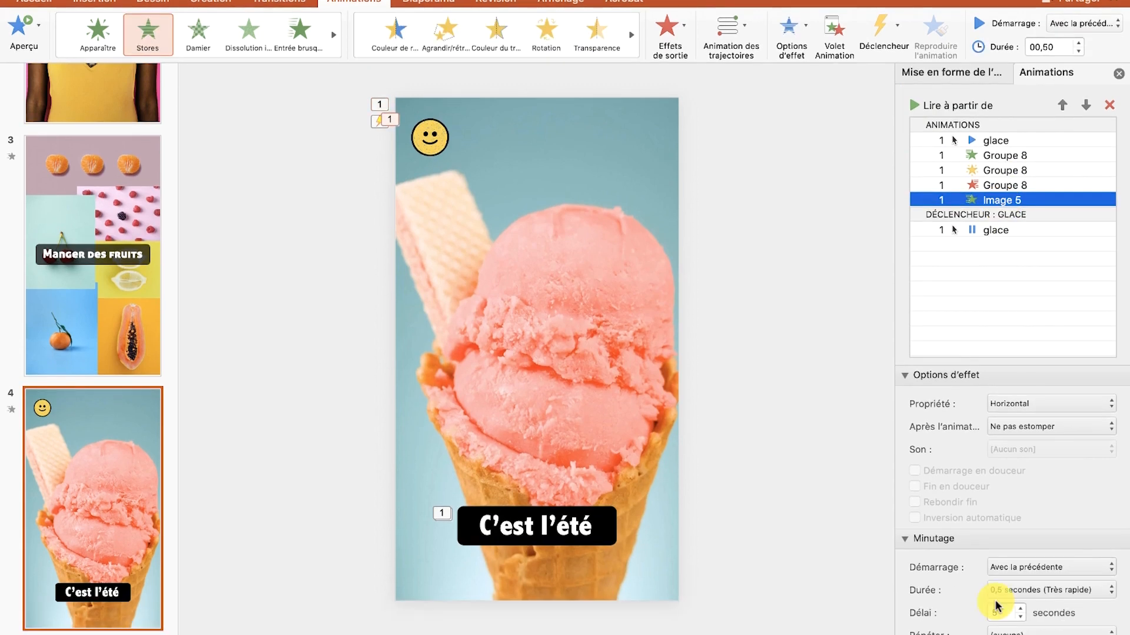
{"action": "left_click", "coordinate": [1022, 609]}
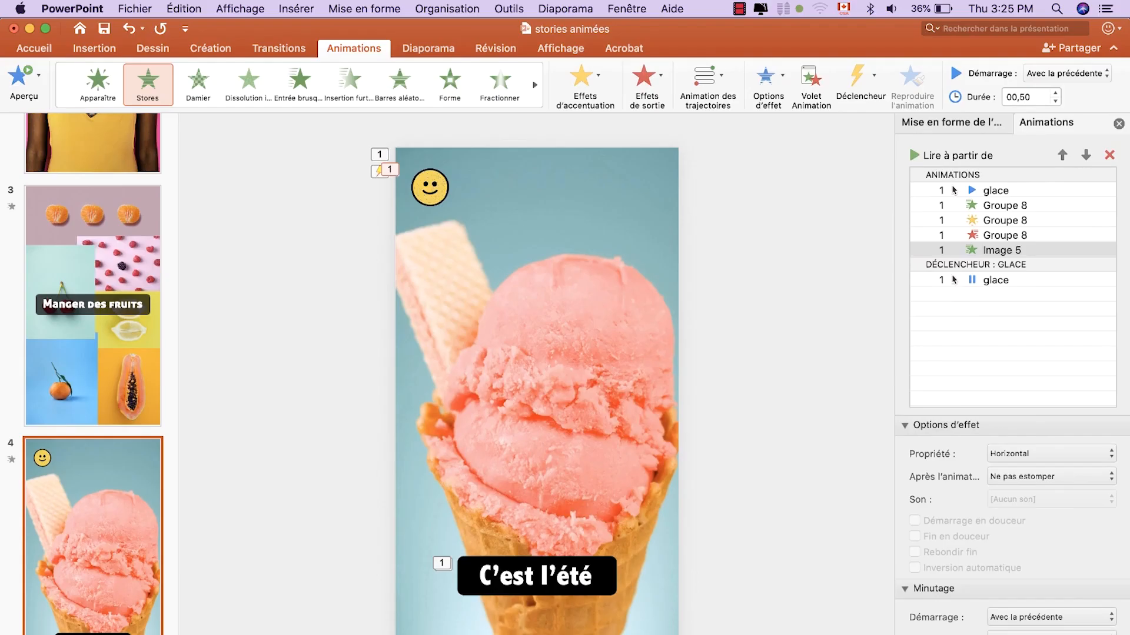